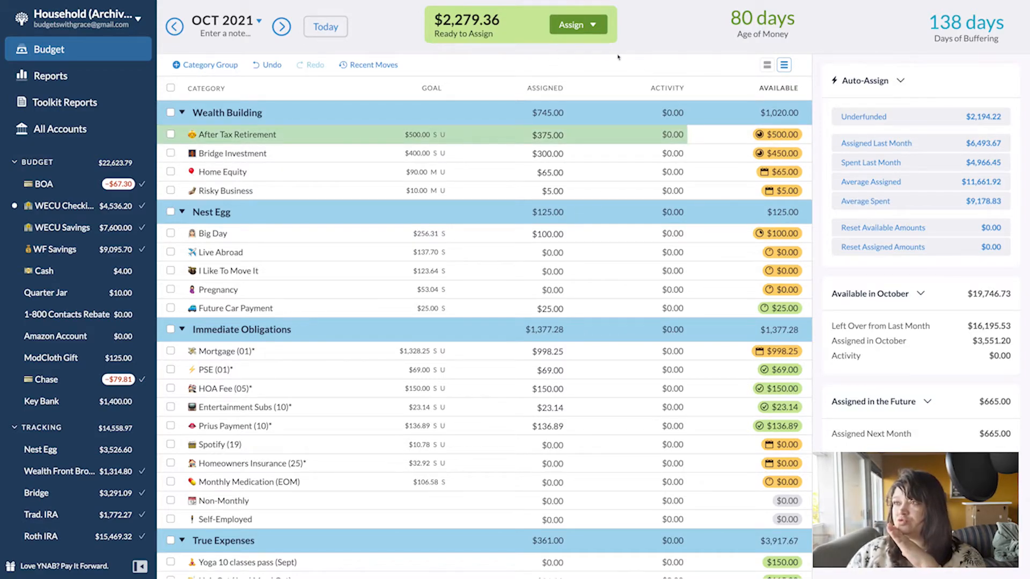
In the WECU Checking account, match the pending Creative Circle deposit with the entered $1,524.36 Creative Circle inflow
{"action": "left_click", "coordinate": [58, 206]}
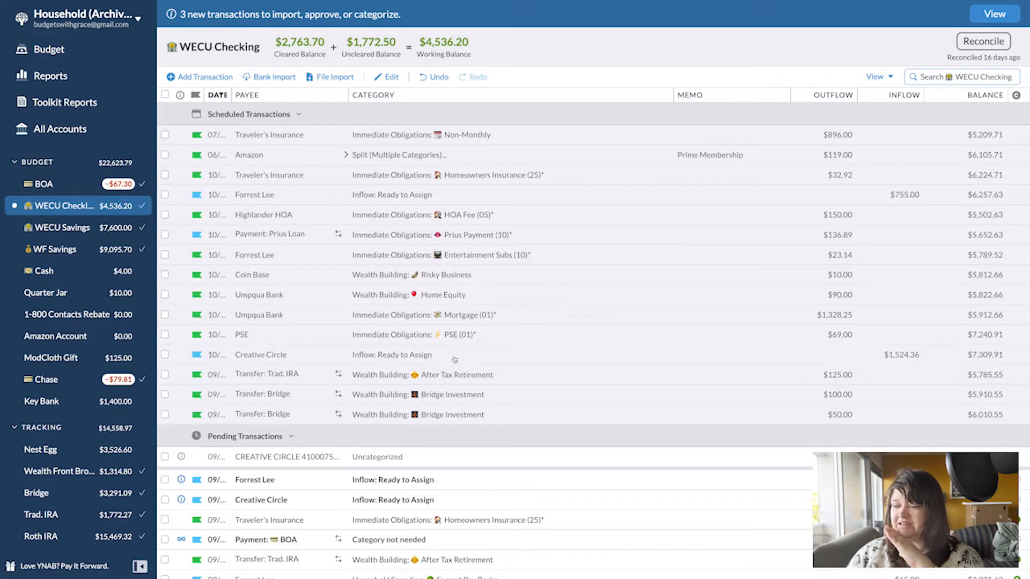
{"action": "scroll", "coordinate": [455, 359], "scroll_direction": "down", "scroll_amount": 1}
{"action": "scroll", "coordinate": [429, 347], "scroll_direction": "down", "scroll_amount": 1}
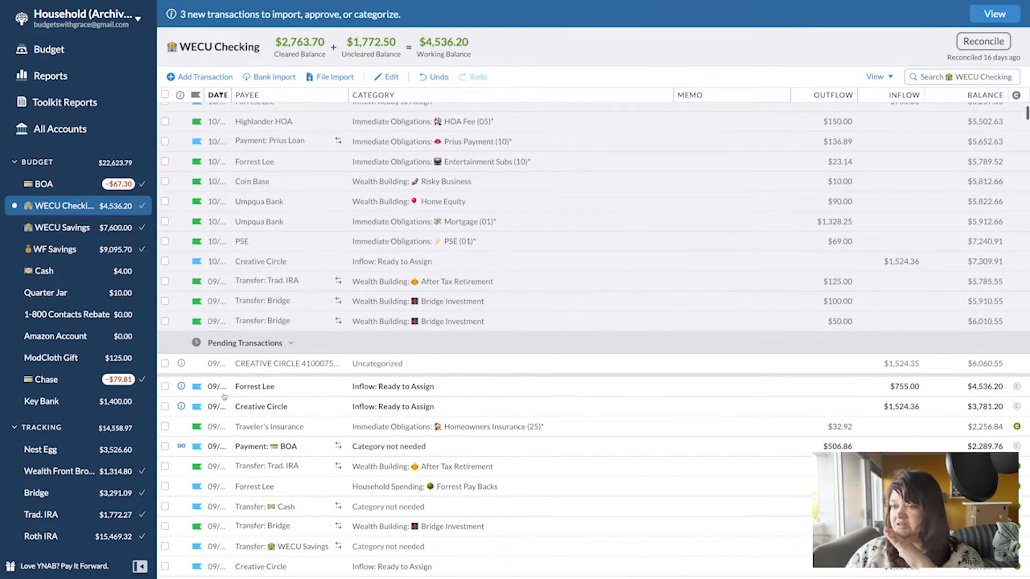
{"action": "left_click", "coordinate": [165, 407]}
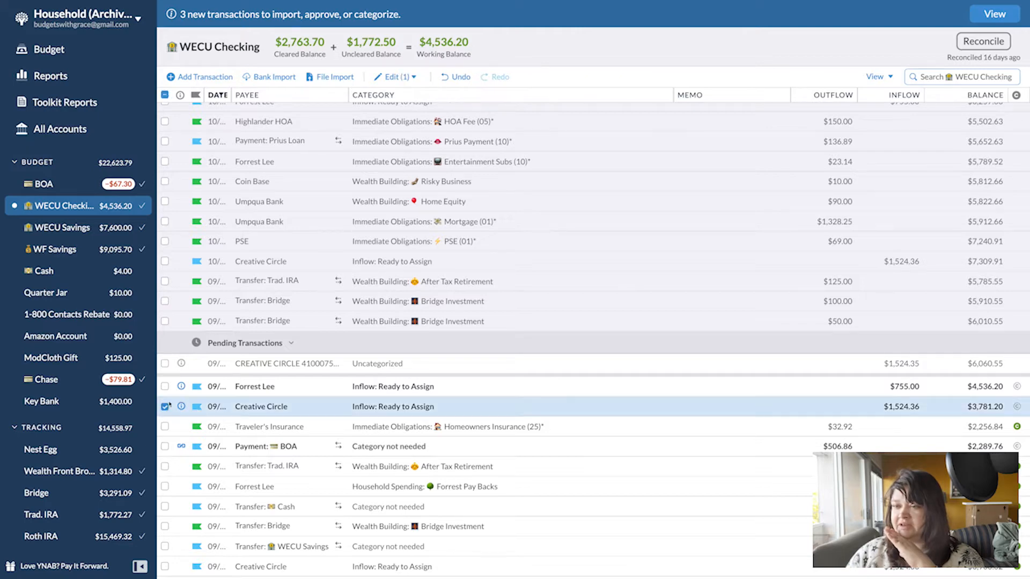
{"action": "left_click", "coordinate": [165, 363]}
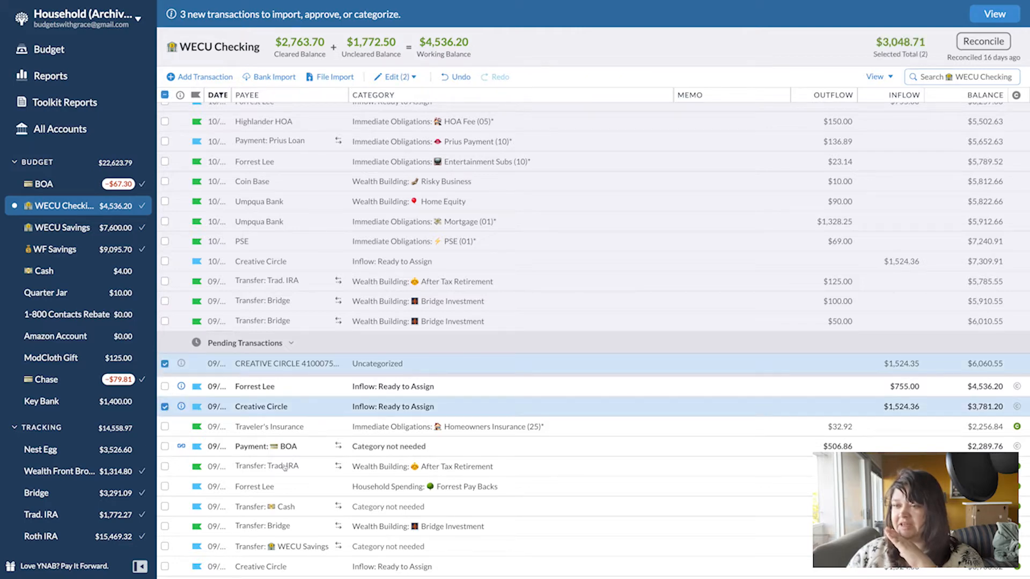
{"action": "left_click", "coordinate": [398, 77]}
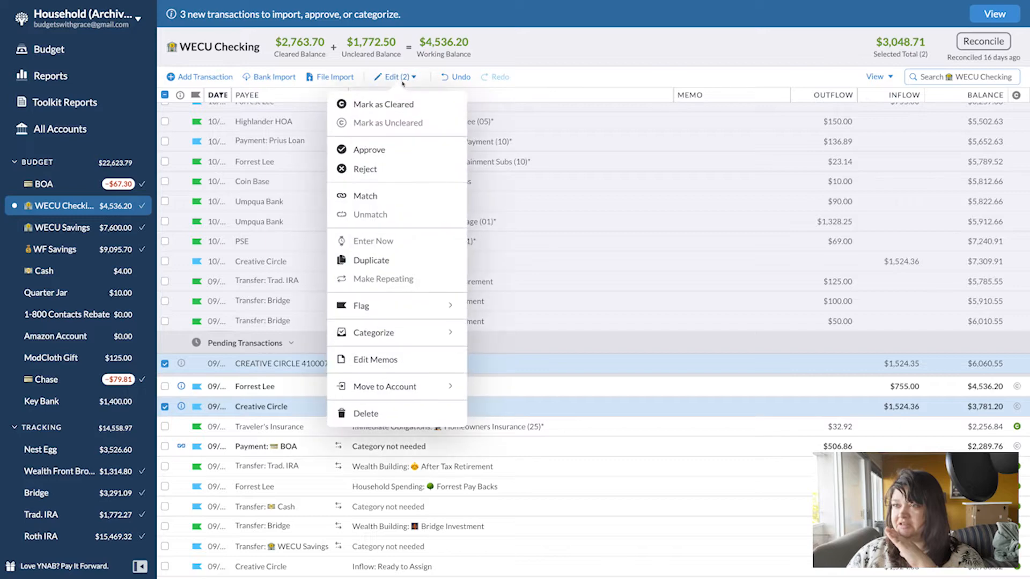
{"action": "left_click", "coordinate": [390, 193]}
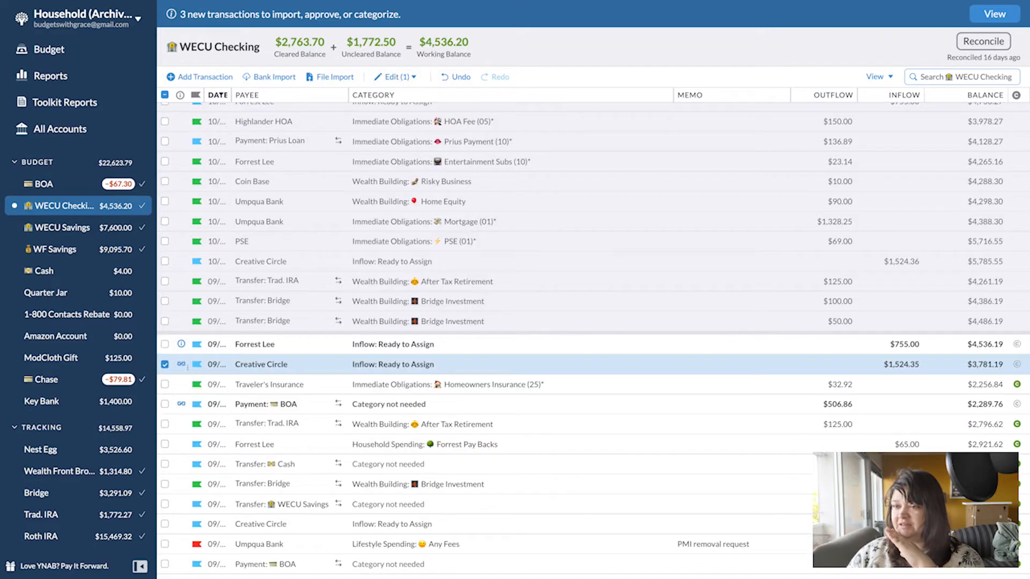
Confirm the matched Creative Circle inflow and BOA payment, and approve the new $755.00 inflow
{"action": "left_click", "coordinate": [182, 364]}
{"action": "left_click", "coordinate": [181, 437]}
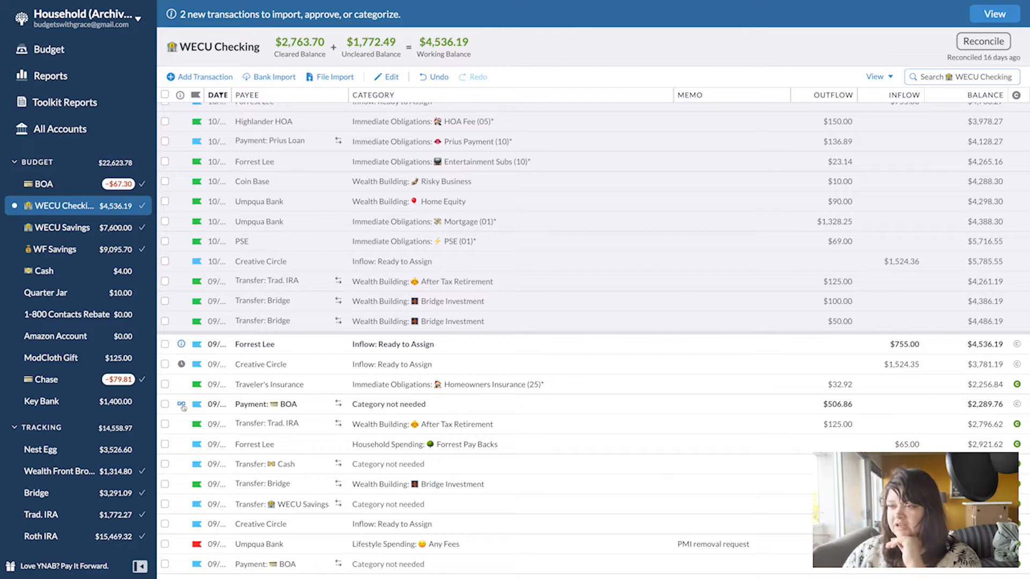
{"action": "left_click", "coordinate": [183, 406]}
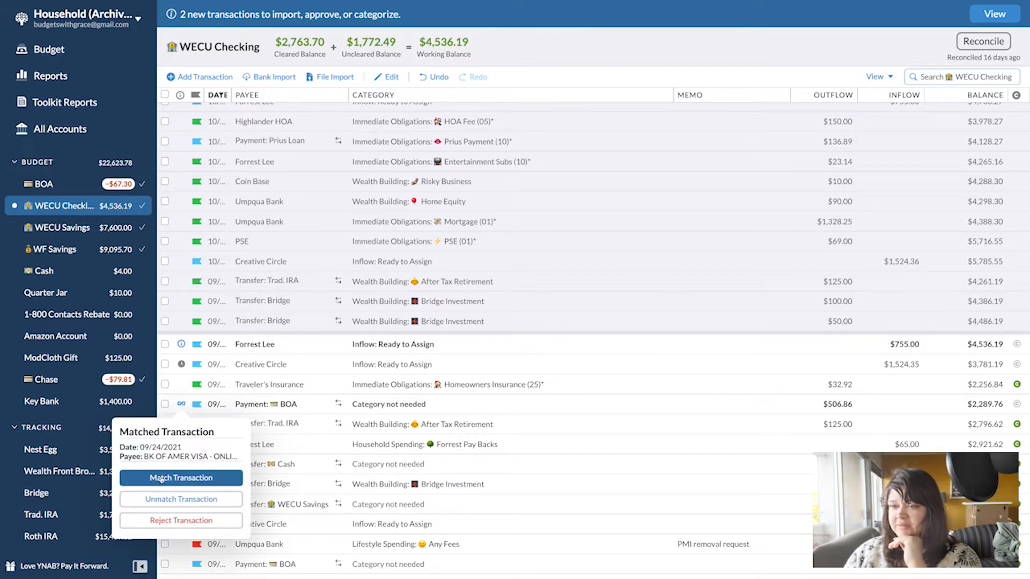
{"action": "left_click", "coordinate": [173, 476]}
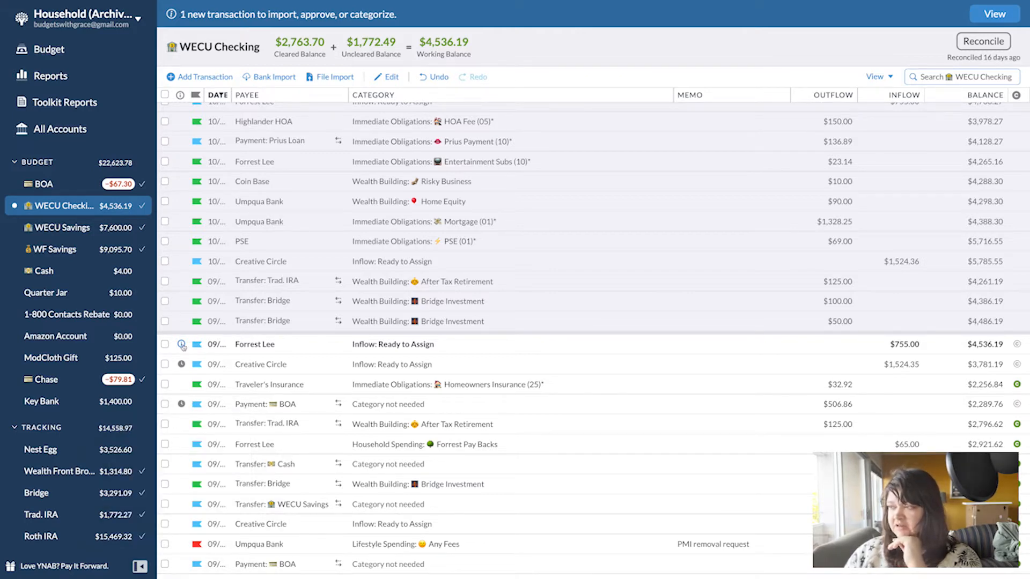
{"action": "left_click", "coordinate": [182, 345]}
{"action": "left_click", "coordinate": [168, 381]}
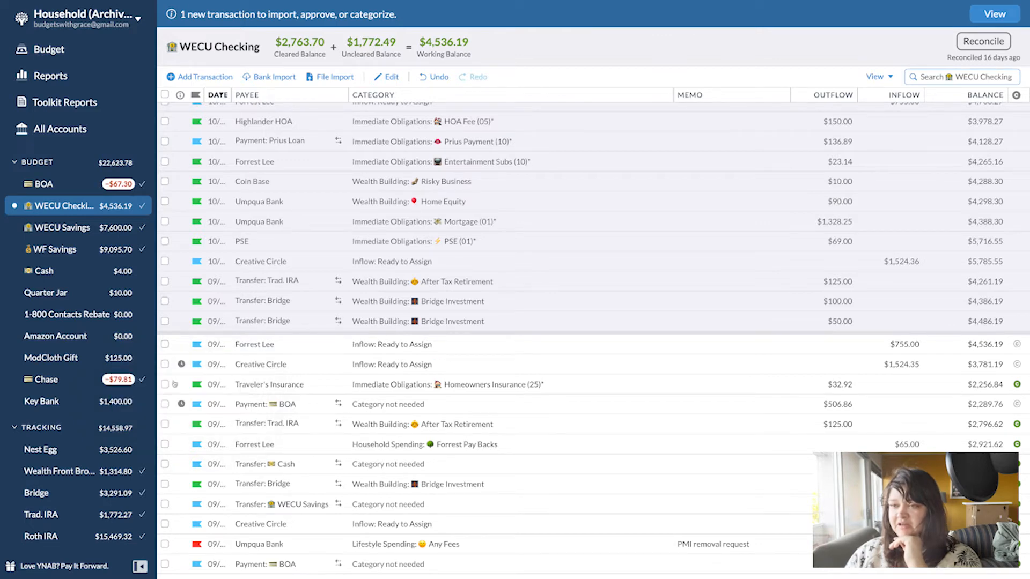
In the October 2021 budget, auto-assign the Underfunded amounts to all categories except the Nest Egg group
{"action": "left_click", "coordinate": [47, 48]}
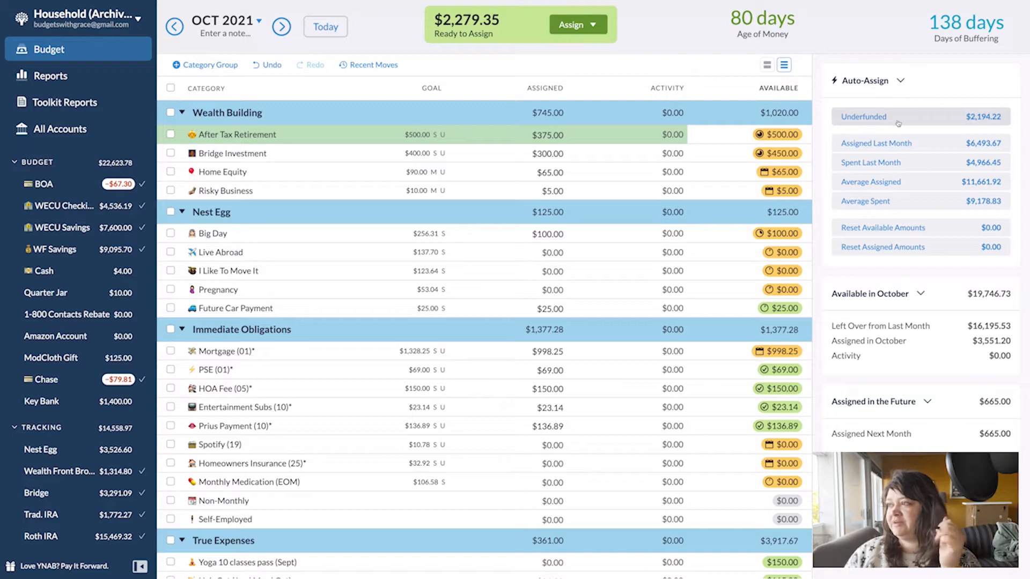
{"action": "left_click", "coordinate": [170, 88]}
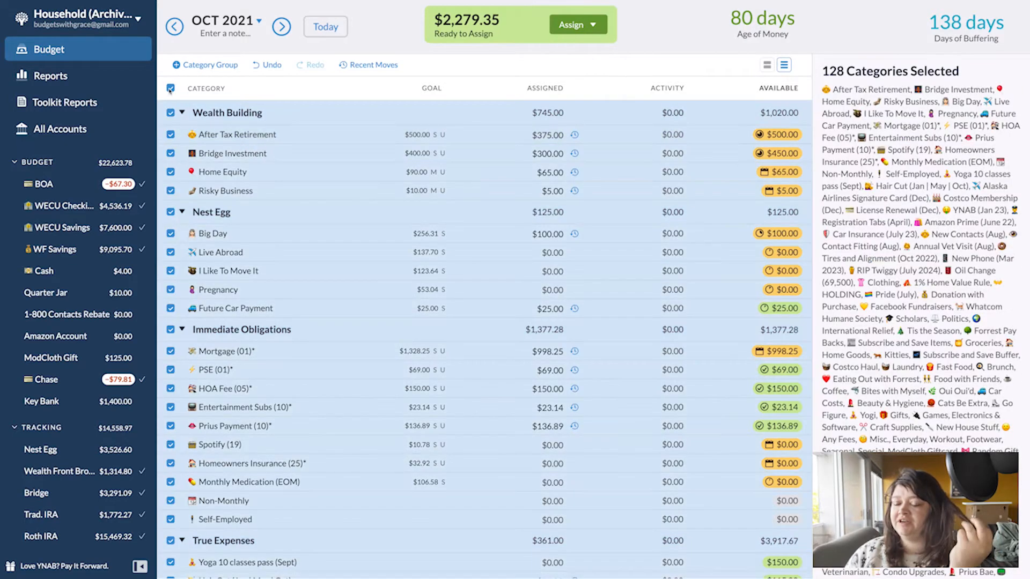
{"action": "left_click", "coordinate": [170, 212]}
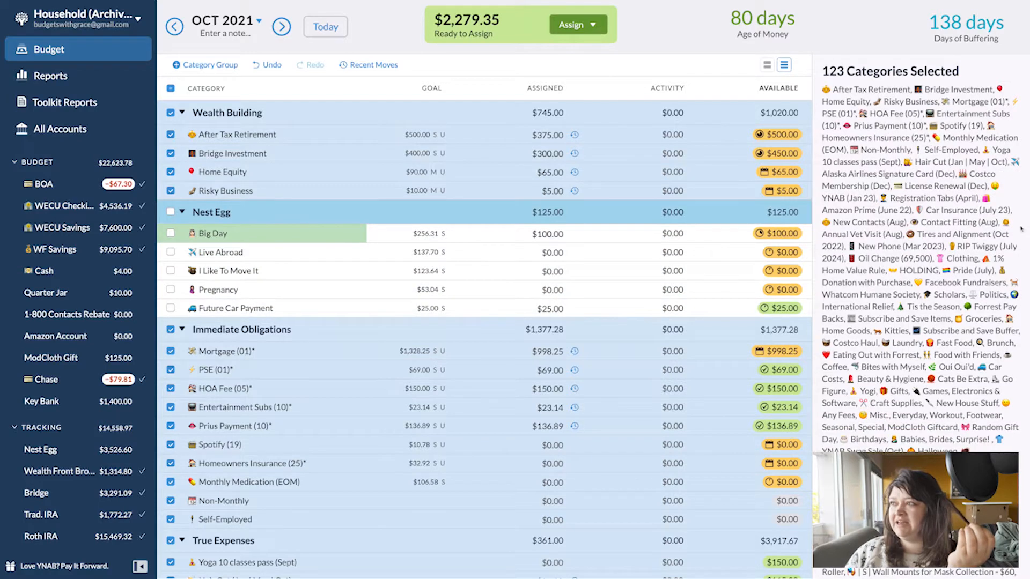
{"action": "scroll", "coordinate": [911, 269], "scroll_direction": "down", "scroll_amount": 8}
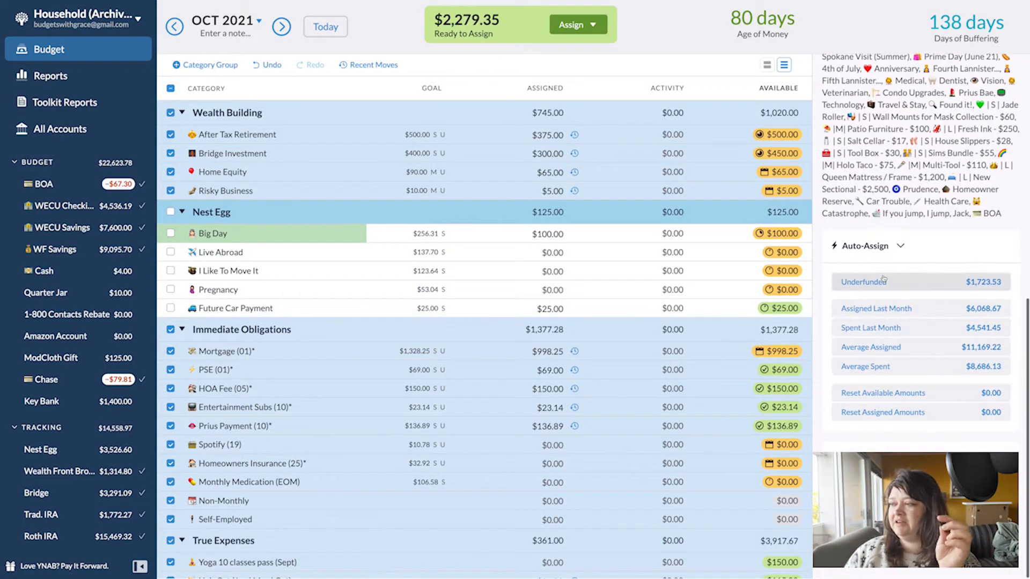
{"action": "left_click", "coordinate": [881, 283]}
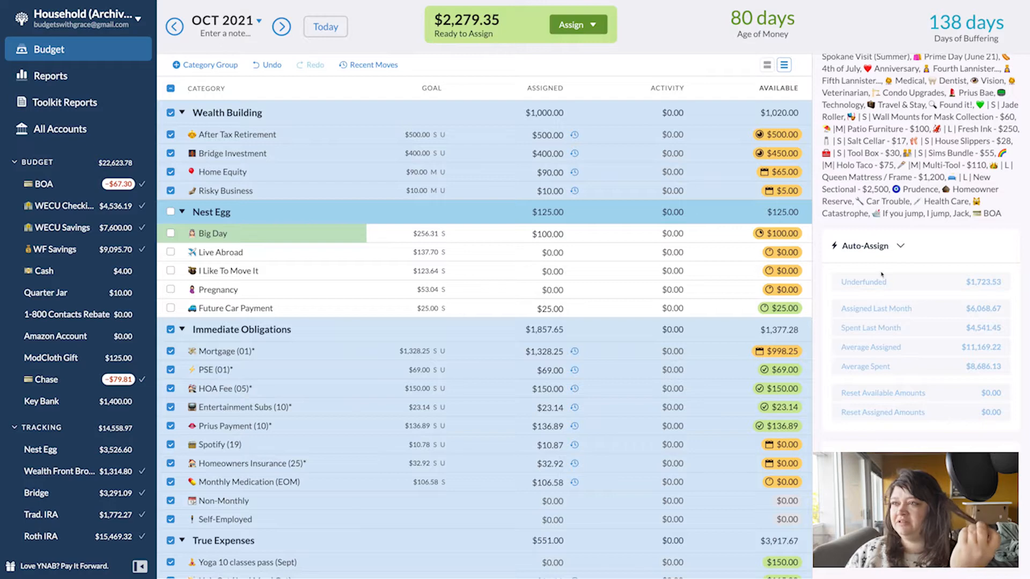
{"action": "left_click", "coordinate": [170, 88]}
Examine today's auto-assign in the recent moves, reviewing the amounts given to the wealth-building, mortgage and Spotify categories
{"action": "left_click", "coordinate": [343, 66]}
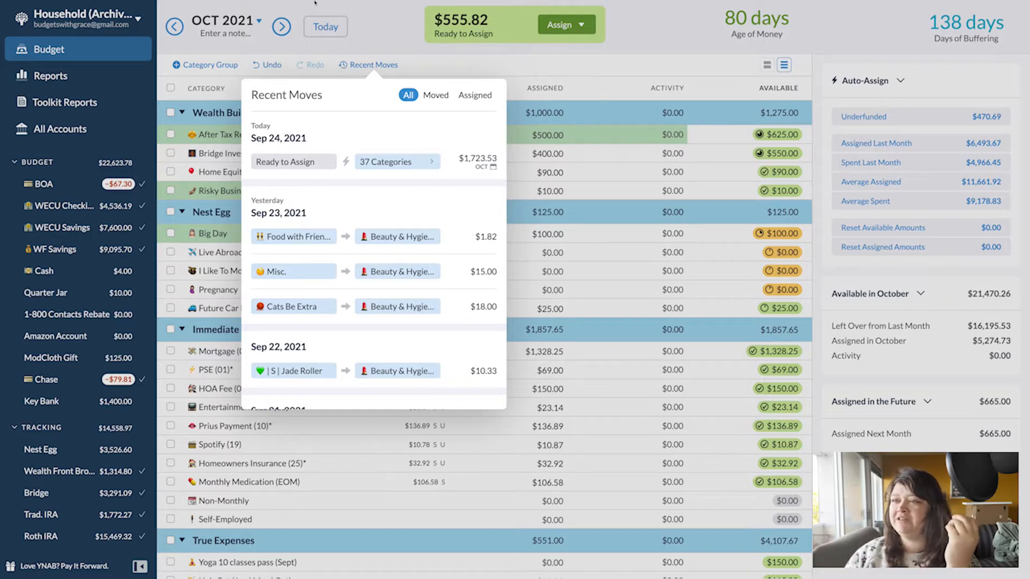
{"action": "left_click", "coordinate": [412, 165]}
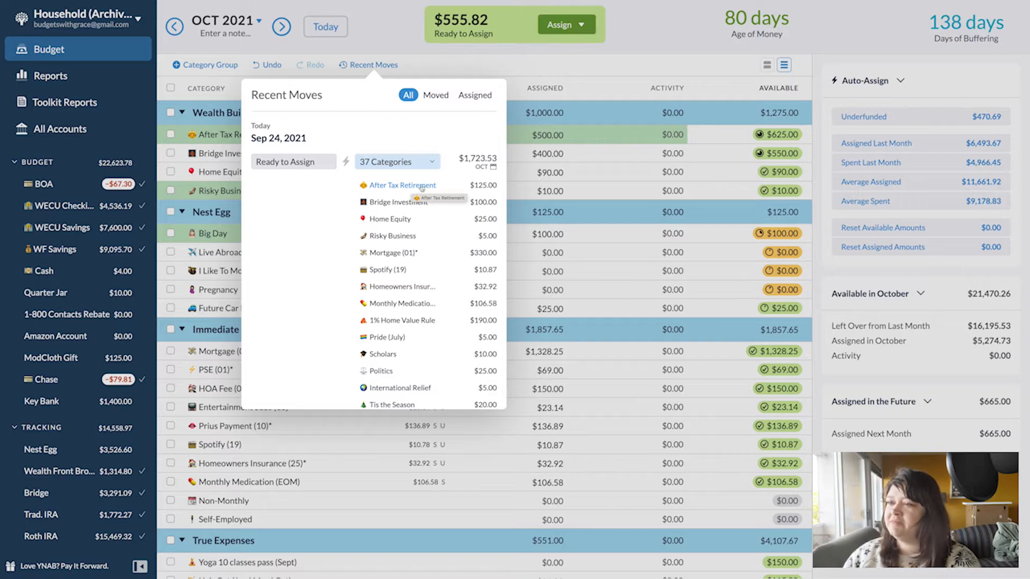
{"action": "double_click", "coordinate": [480, 185]}
{"action": "left_click_drag", "start_coordinate": [475, 202], "coordinate": [497, 219]}
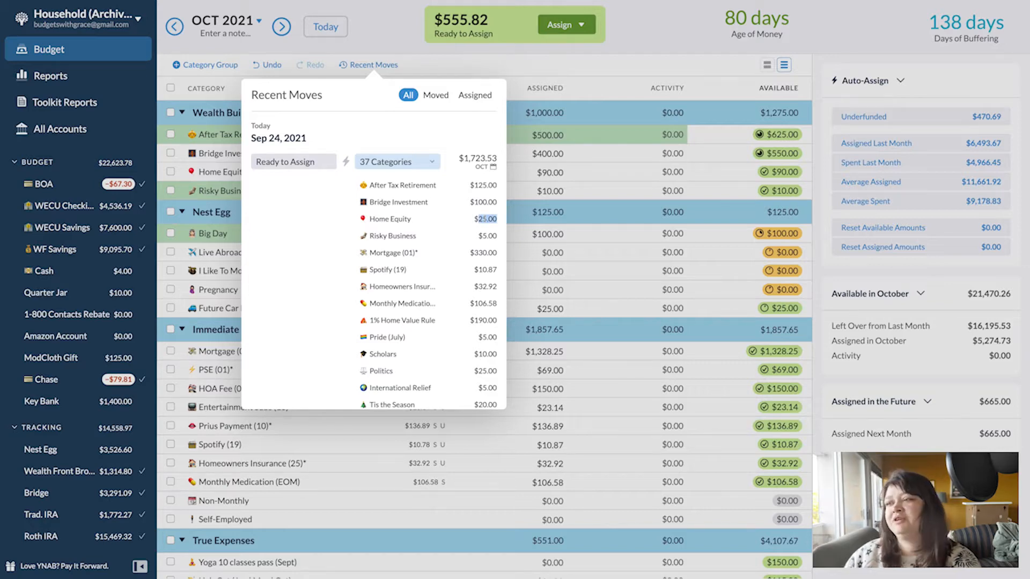
{"action": "left_click", "coordinate": [489, 251]}
{"action": "left_click_drag", "start_coordinate": [474, 252], "coordinate": [497, 252]}
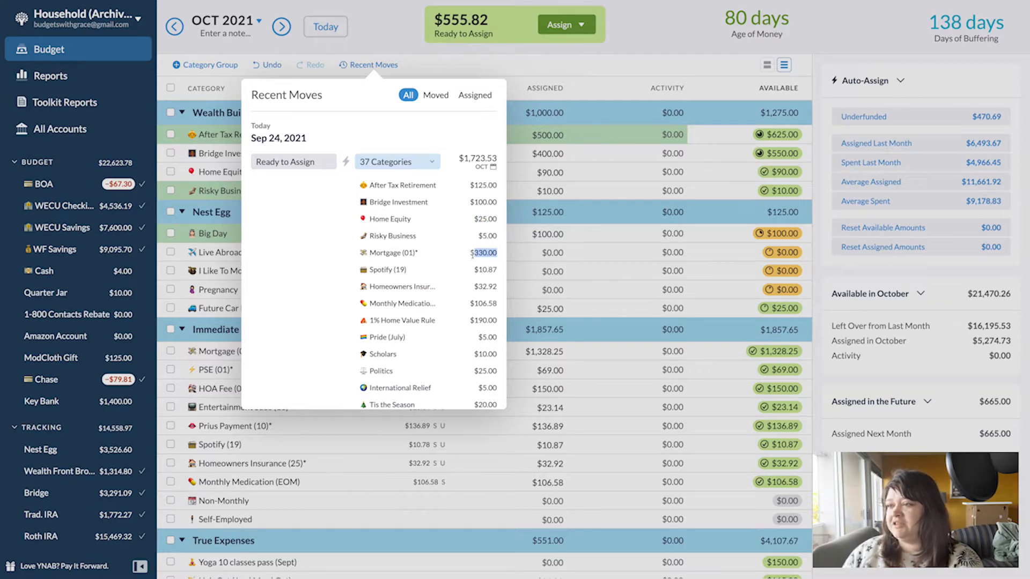
{"action": "left_click", "coordinate": [485, 272]}
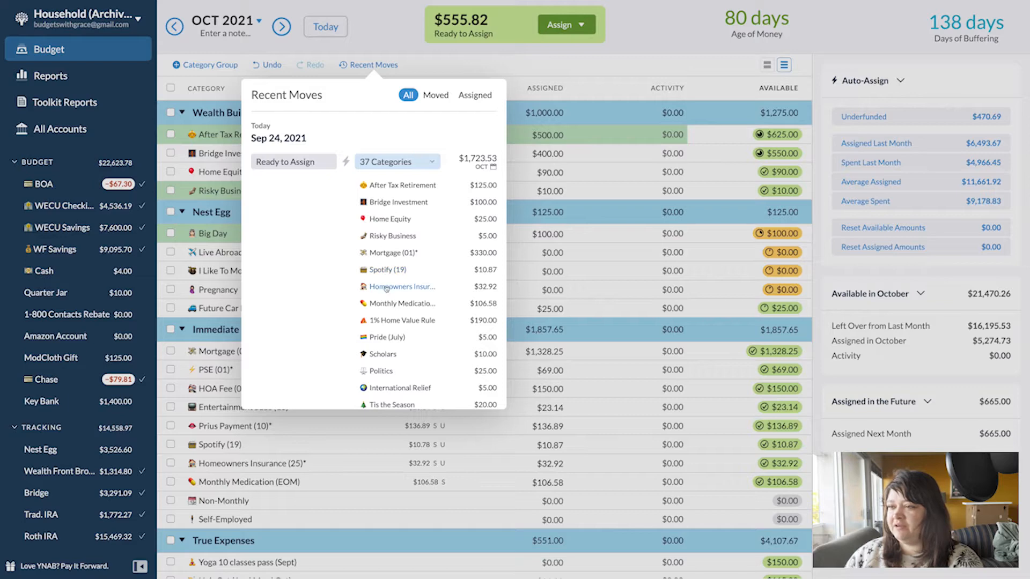
Review the recent-move amounts for the 1% Home Value Rule and the giving categories from Pride to Tis the Season
{"action": "scroll", "coordinate": [387, 305], "scroll_direction": "down", "scroll_amount": 1}
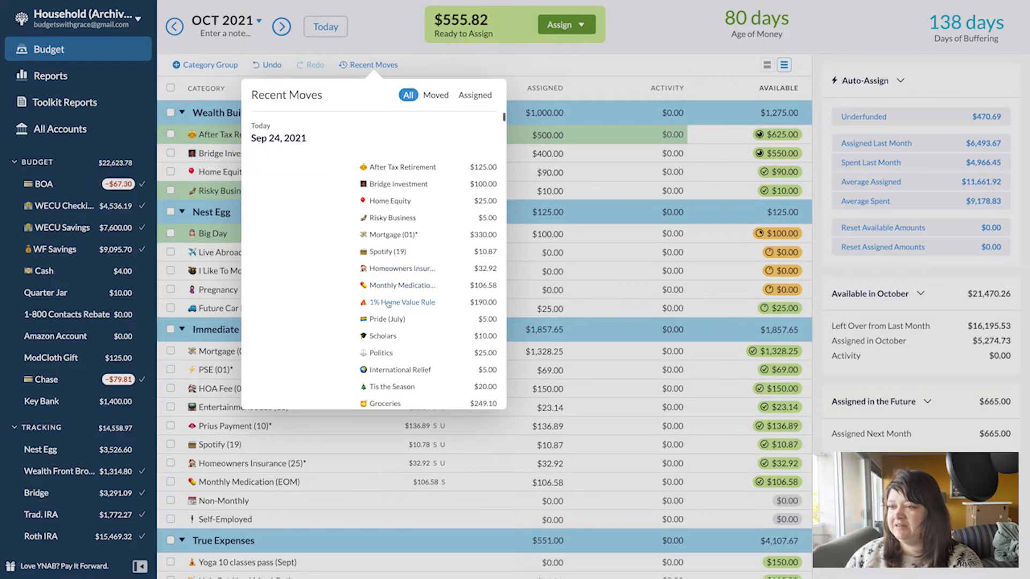
{"action": "scroll", "coordinate": [392, 305], "scroll_direction": "down", "scroll_amount": 1}
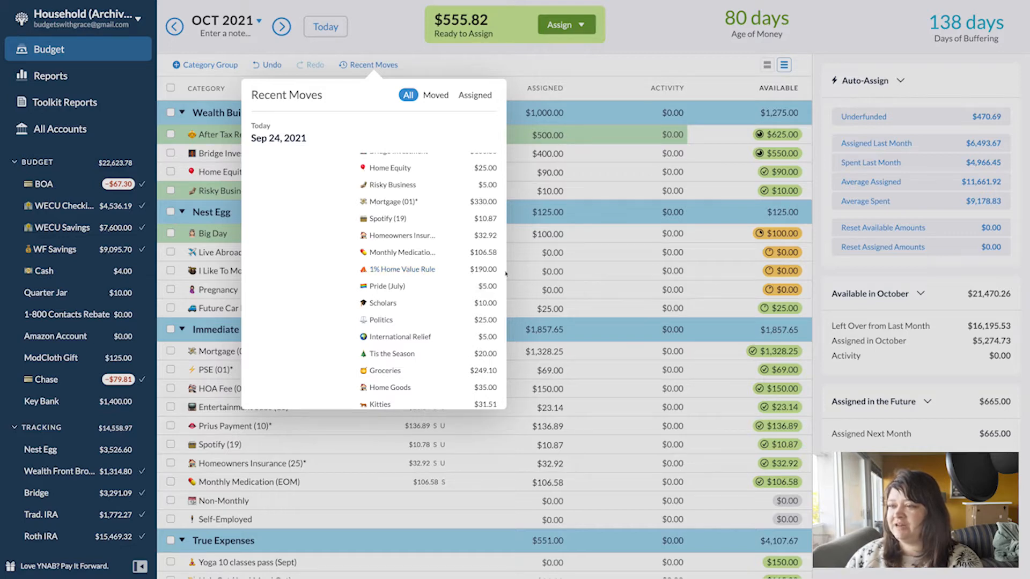
{"action": "double_click", "coordinate": [489, 269]}
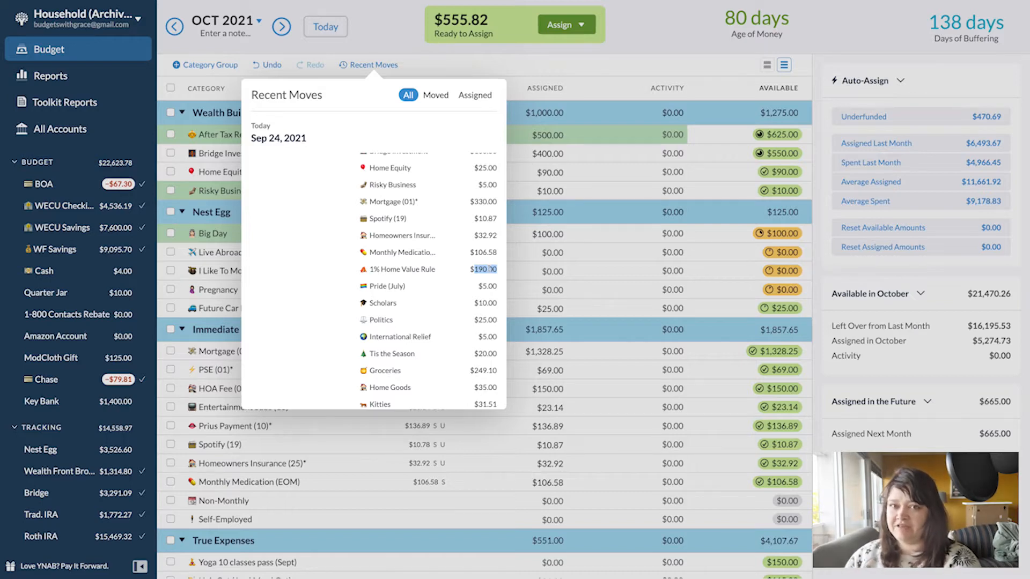
{"action": "scroll", "coordinate": [388, 274], "scroll_direction": "down", "scroll_amount": 1}
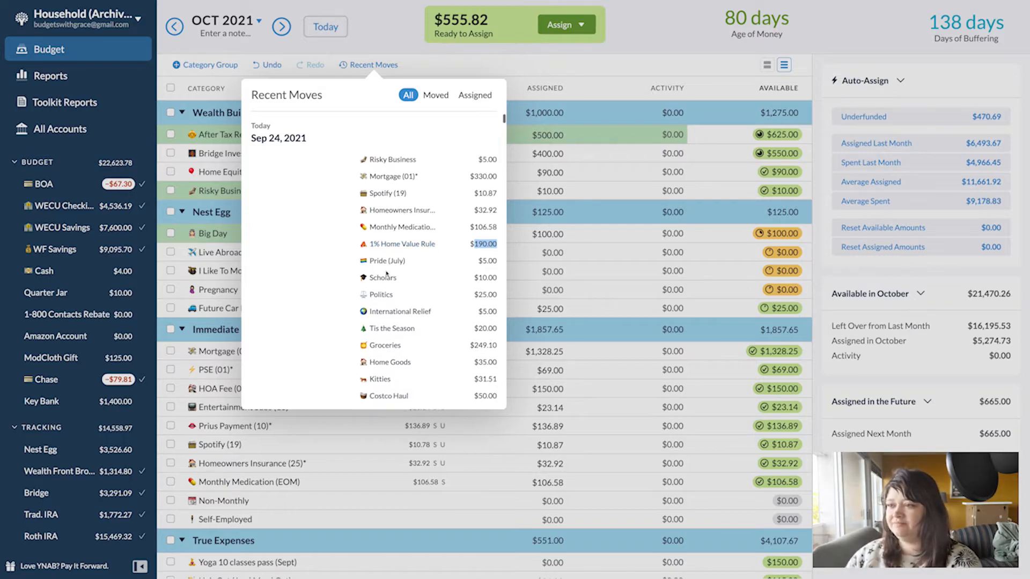
{"action": "mouse_move", "coordinate": [482, 261]}
{"action": "left_mouse_down"}
{"action": "mouse_move", "coordinate": [474, 276]}
{"action": "mouse_move", "coordinate": [493, 278]}
{"action": "left_mouse_up"}
{"action": "left_click_drag", "start_coordinate": [358, 261], "coordinate": [495, 323]}
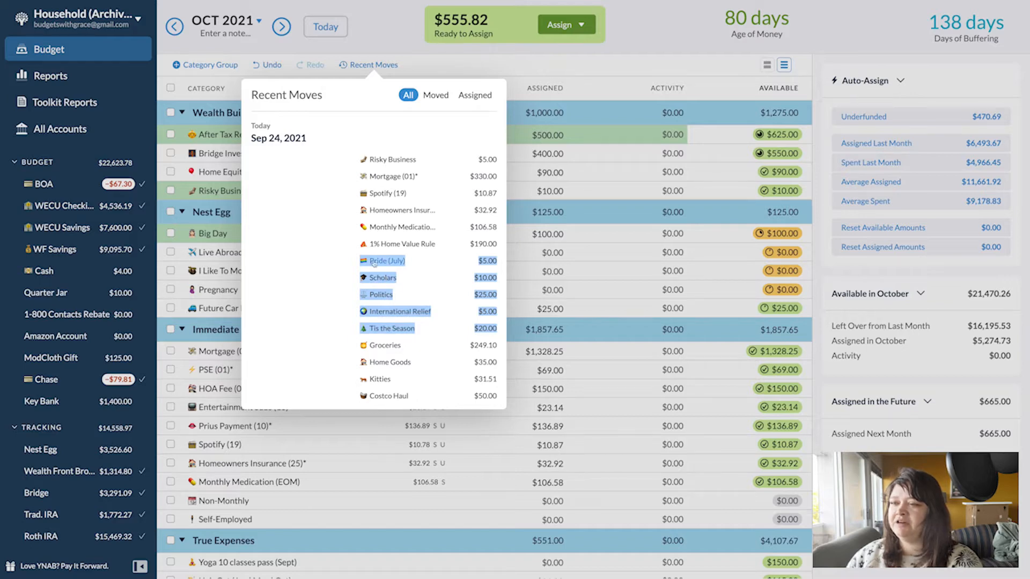
{"action": "left_click_drag", "start_coordinate": [387, 267], "coordinate": [389, 266]}
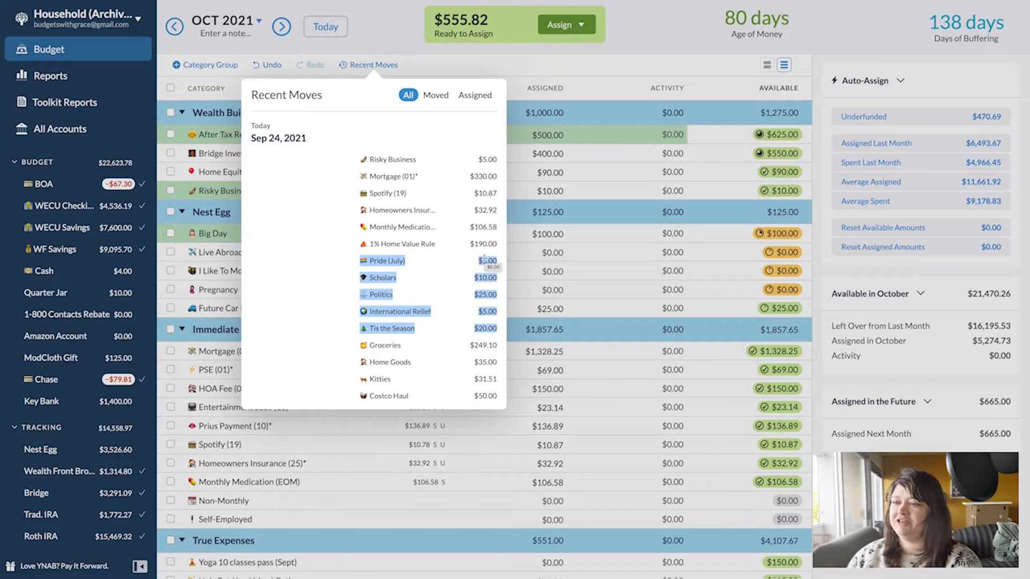
{"action": "left_click", "coordinate": [497, 322]}
{"action": "left_click_drag", "start_coordinate": [498, 316], "coordinate": [477, 274]}
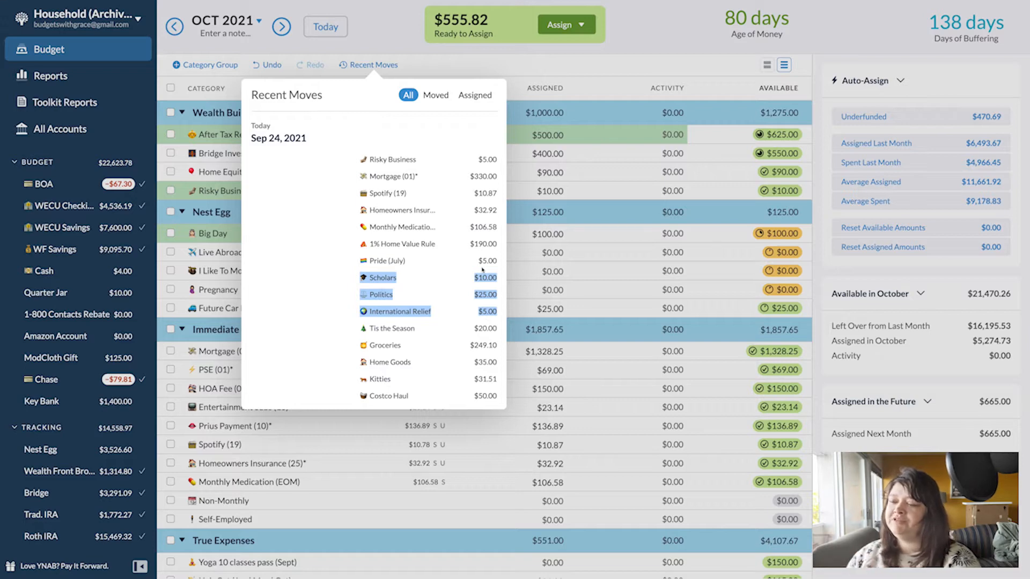
{"action": "left_click", "coordinate": [509, 331]}
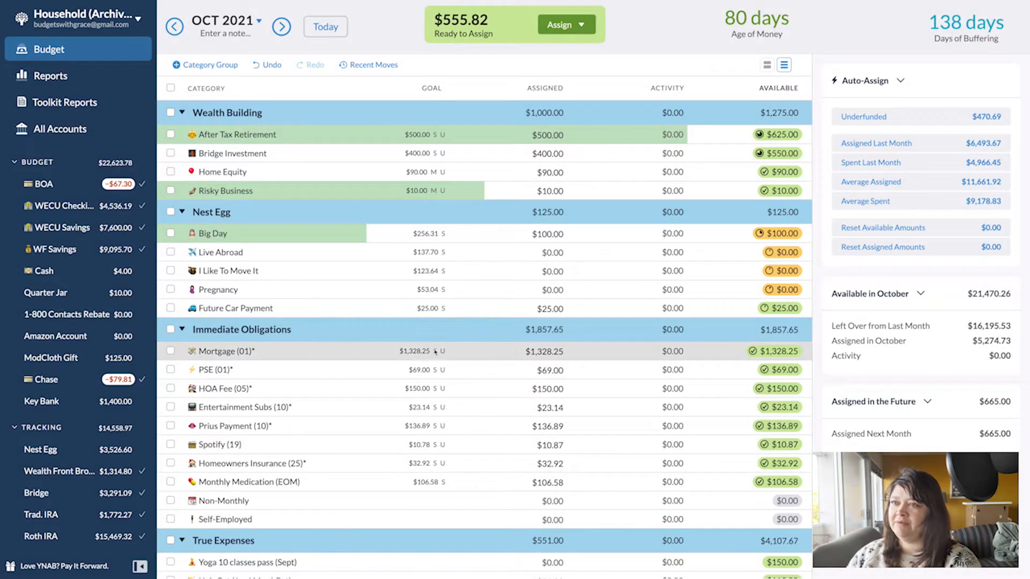
Examine today's auto-assign in the recent moves, reviewing the amounts from Groceries through Car Costs
{"action": "left_click", "coordinate": [374, 65]}
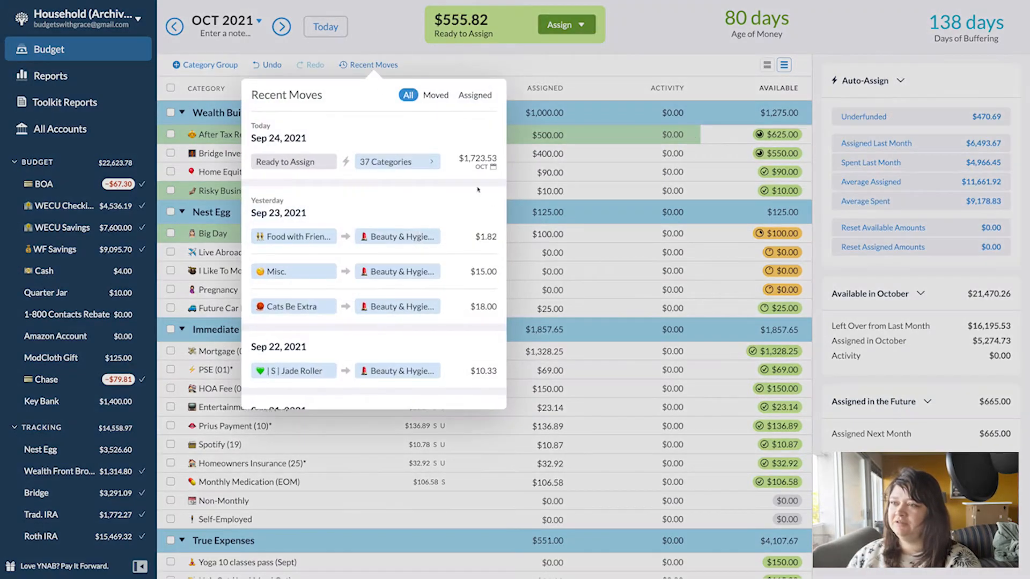
{"action": "left_click", "coordinate": [416, 167]}
{"action": "scroll", "coordinate": [449, 337], "scroll_direction": "down", "scroll_amount": 4}
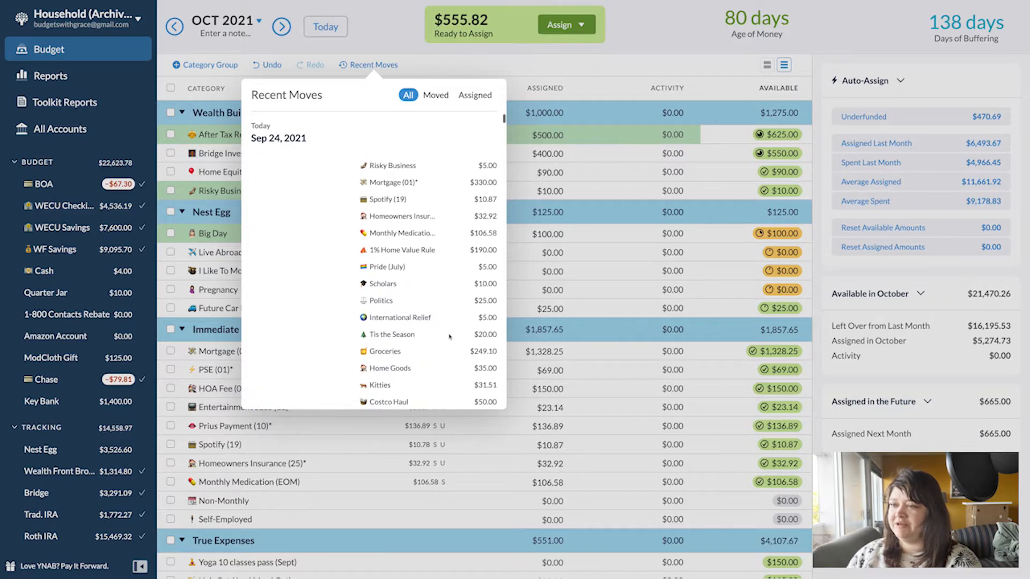
{"action": "scroll", "coordinate": [449, 336], "scroll_direction": "down", "scroll_amount": 3}
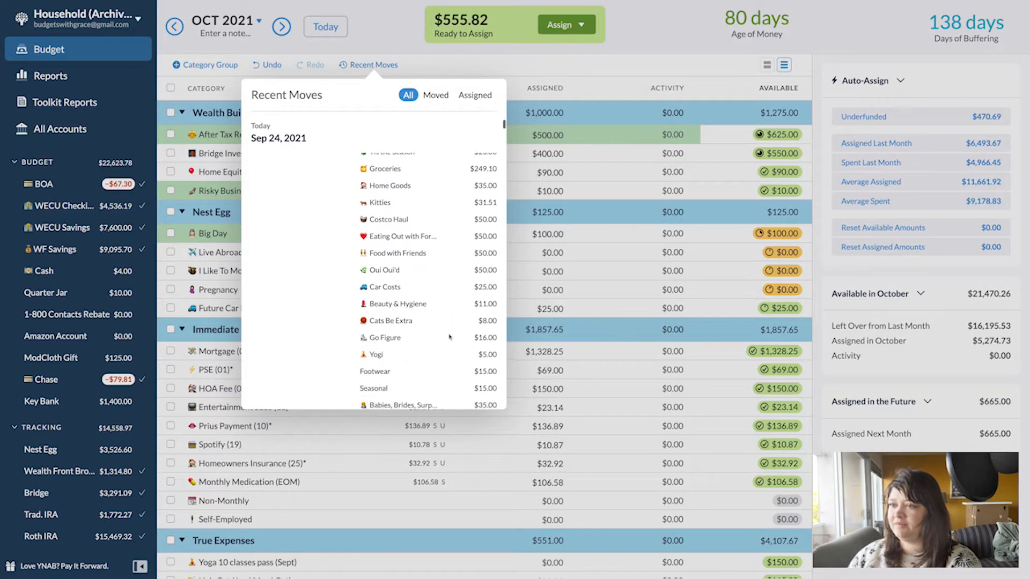
{"action": "left_click_drag", "start_coordinate": [474, 169], "coordinate": [497, 203]}
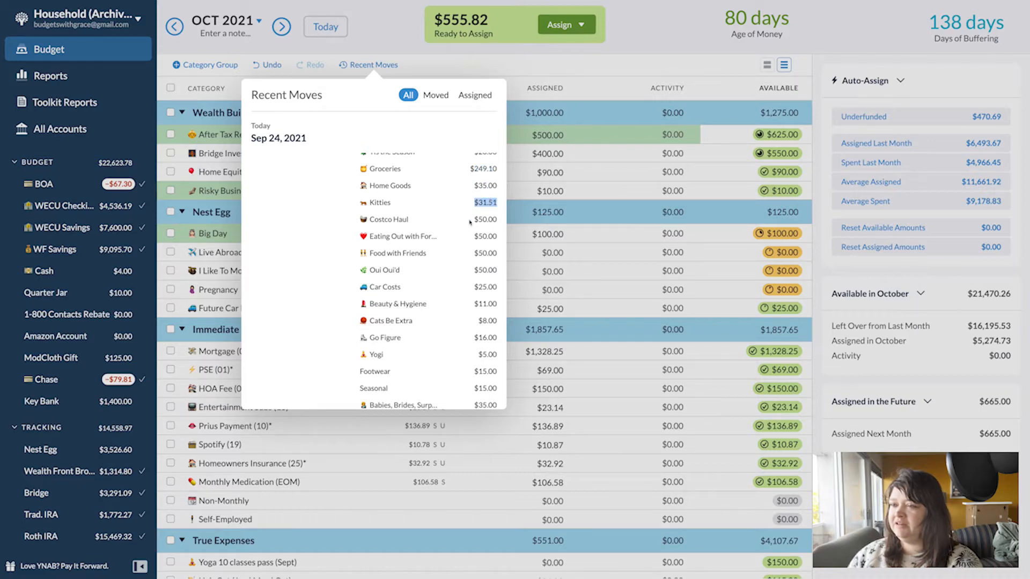
{"action": "left_click", "coordinate": [474, 219]}
{"action": "left_click_drag", "start_coordinate": [494, 219], "coordinate": [452, 292]}
{"action": "scroll", "coordinate": [452, 292], "scroll_direction": "down", "scroll_amount": 2}
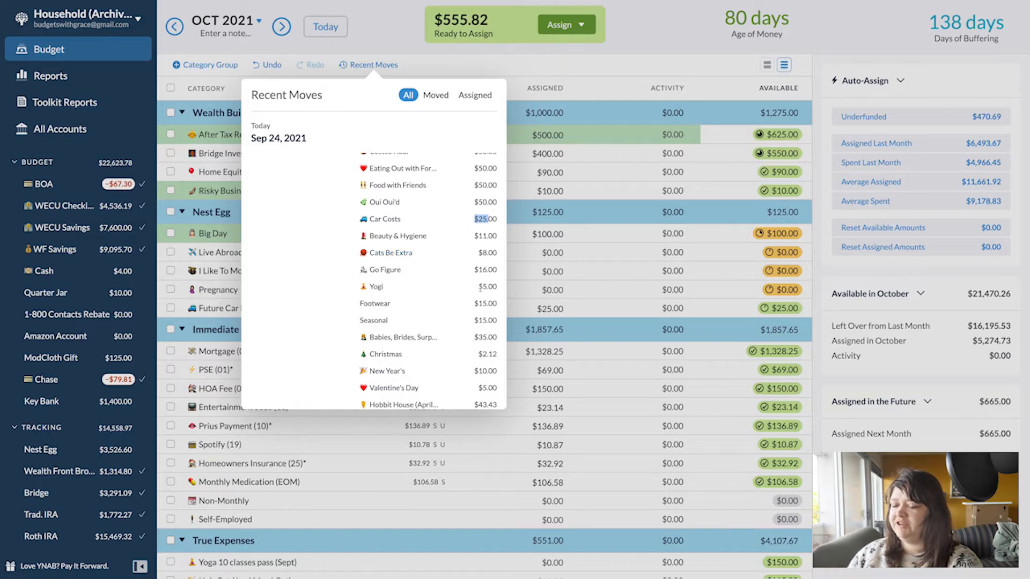
Review the recent-move amounts for the categories from Beauty & Hygiene through Babies, Brides, Surprise!
{"action": "scroll", "coordinate": [378, 301], "scroll_direction": "down", "scroll_amount": 1}
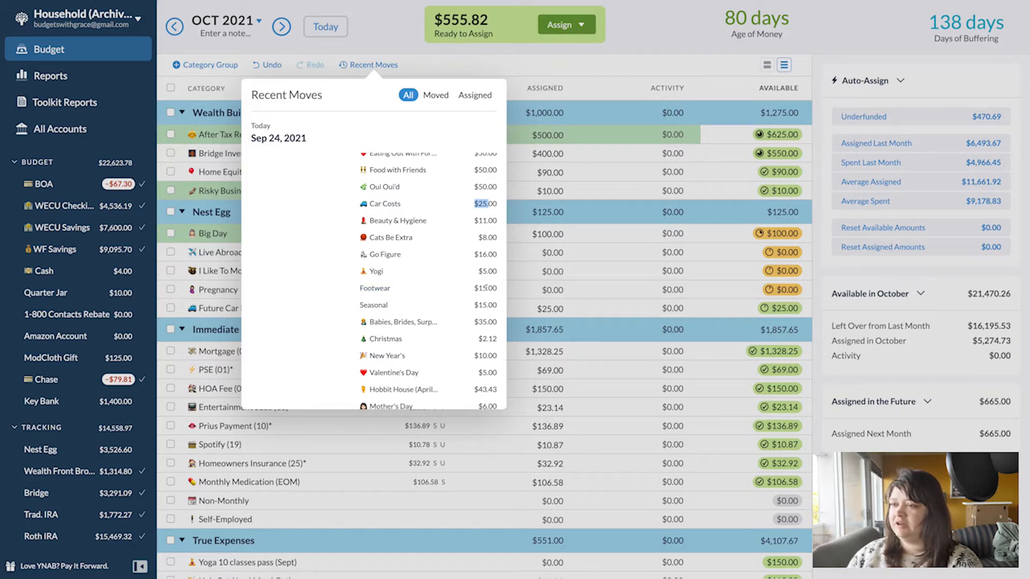
{"action": "scroll", "coordinate": [383, 284], "scroll_direction": "down", "scroll_amount": 1}
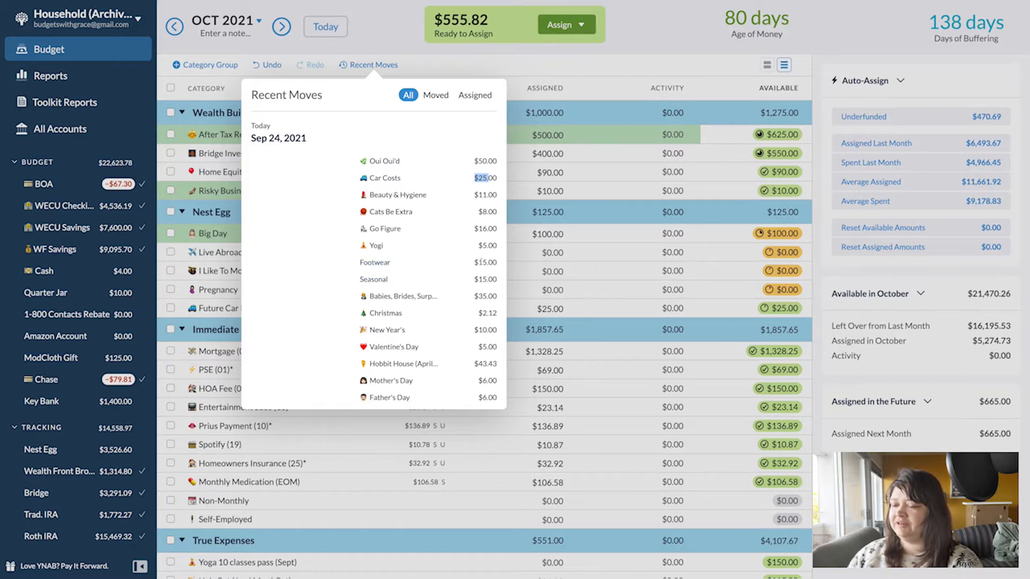
{"action": "scroll", "coordinate": [482, 276], "scroll_direction": "down", "scroll_amount": 2}
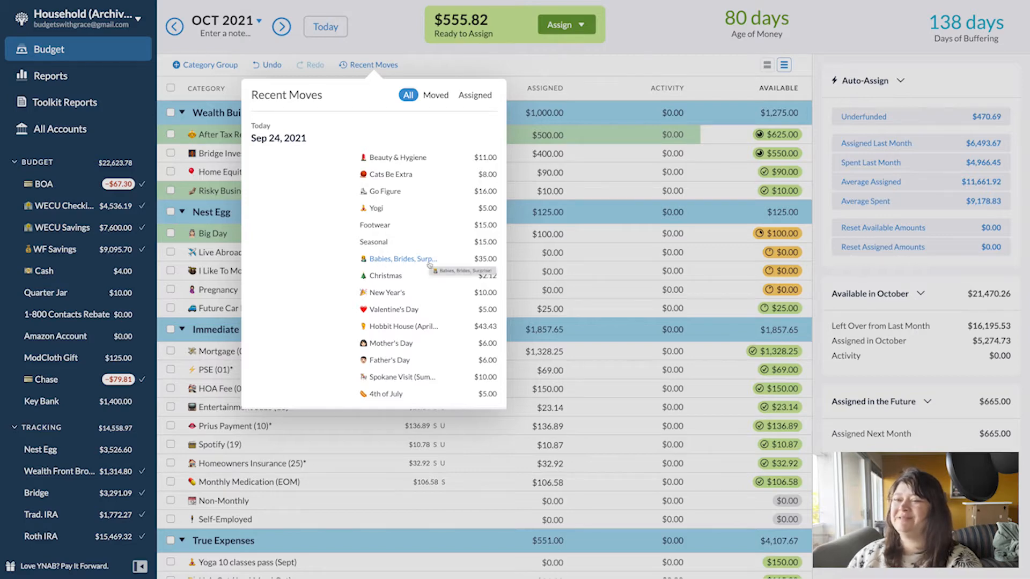
{"action": "double_click", "coordinate": [484, 258]}
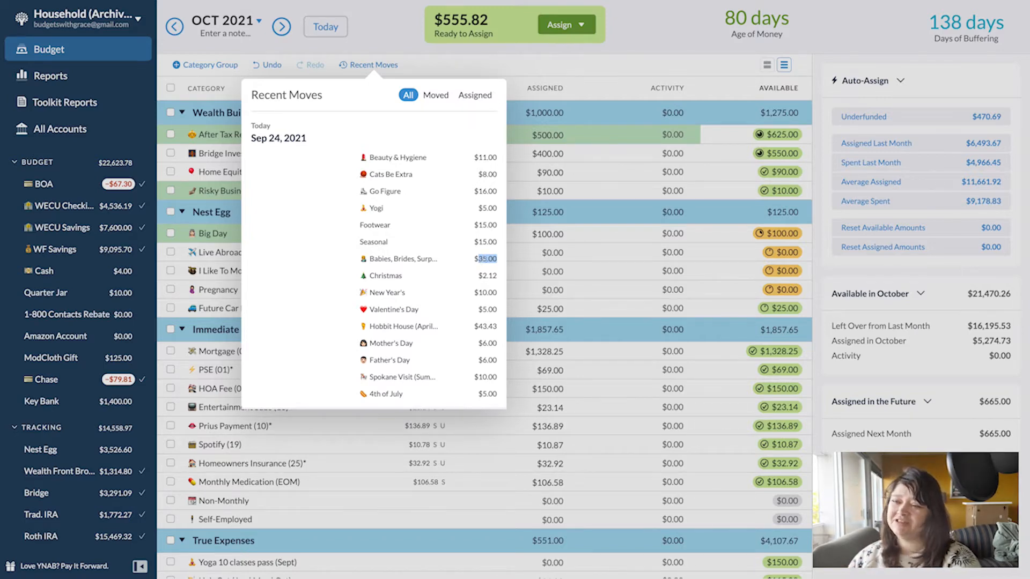
{"action": "left_click", "coordinate": [482, 258]}
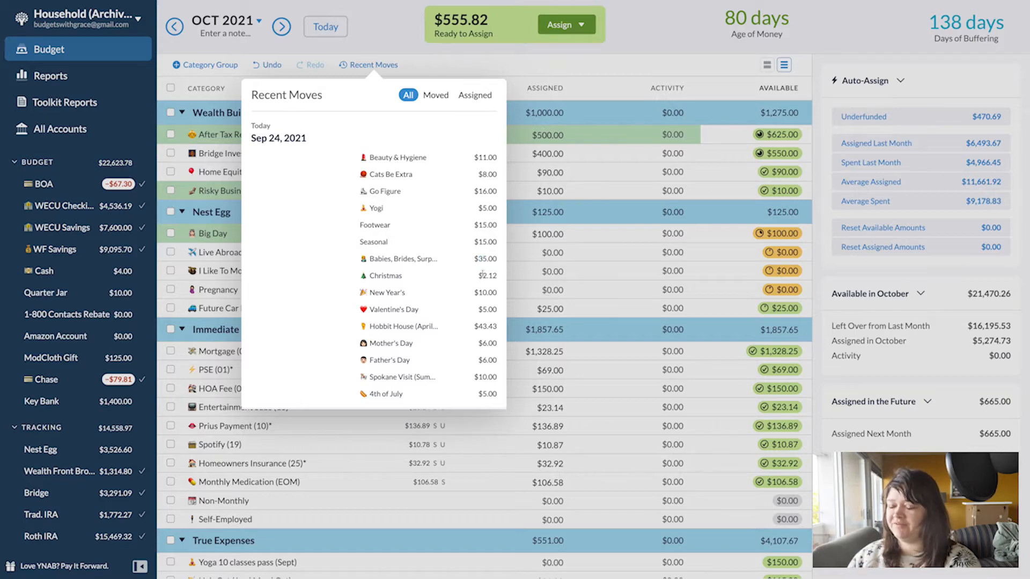
Review the recent-move amounts for Christmas and the event categories from New Year's through 4th of July
{"action": "scroll", "coordinate": [493, 278], "scroll_direction": "down", "scroll_amount": 1}
{"action": "left_click_drag", "start_coordinate": [368, 253], "coordinate": [497, 253]}
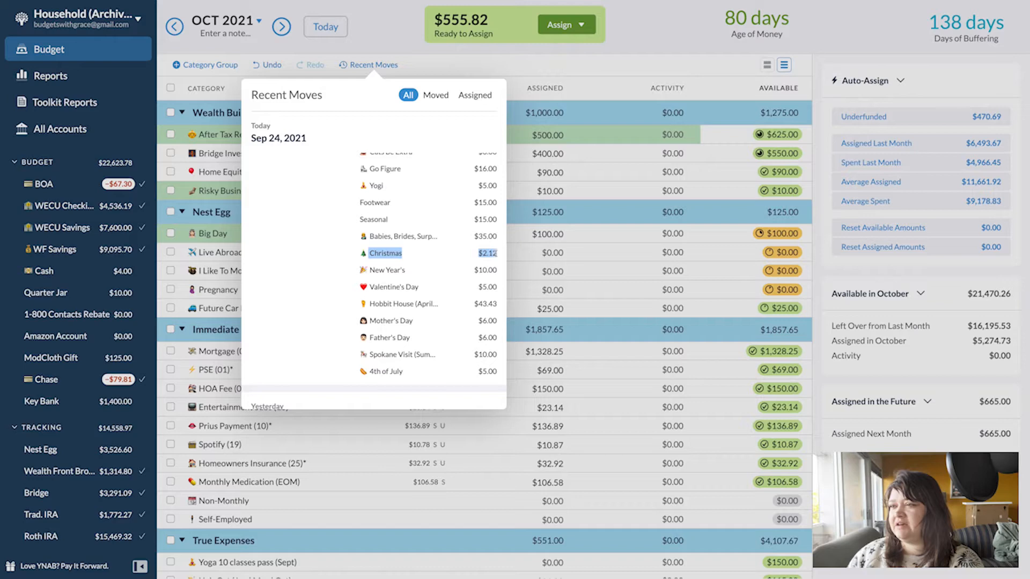
{"action": "left_click", "coordinate": [497, 253]}
{"action": "left_click_drag", "start_coordinate": [497, 253], "coordinate": [478, 253]}
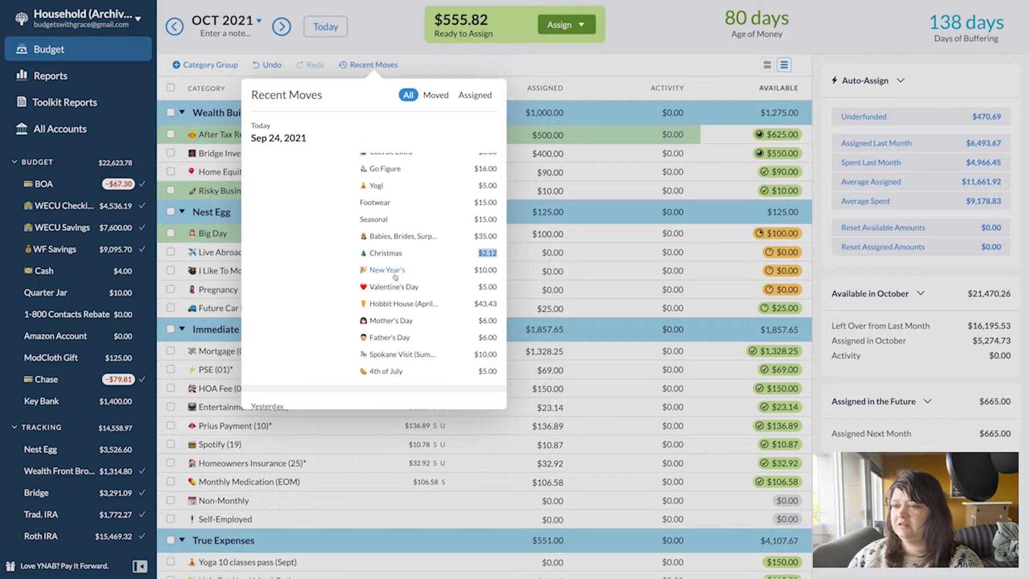
{"action": "scroll", "coordinate": [395, 277], "scroll_direction": "down", "scroll_amount": 1}
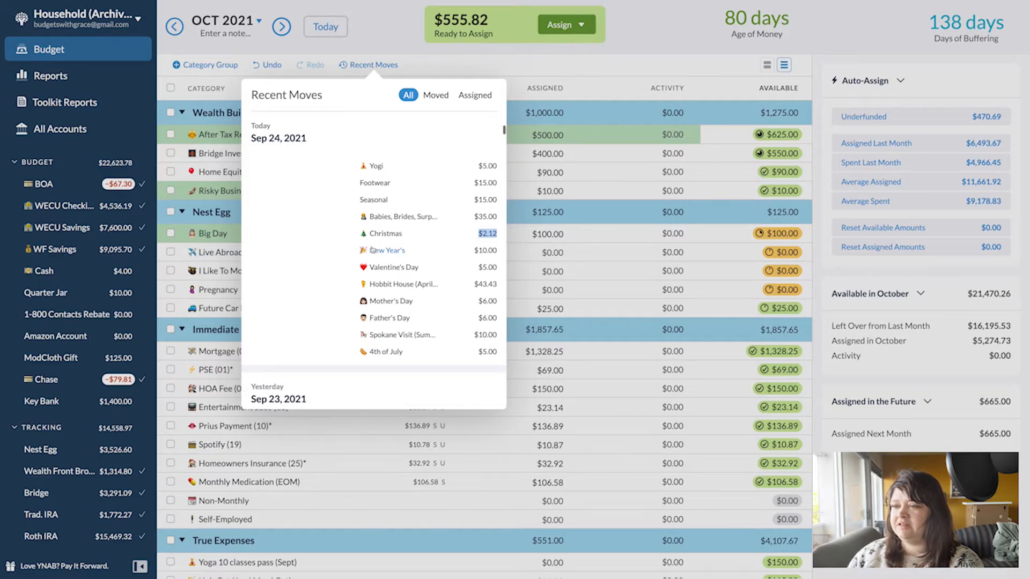
{"action": "left_click_drag", "start_coordinate": [354, 253], "coordinate": [513, 358]}
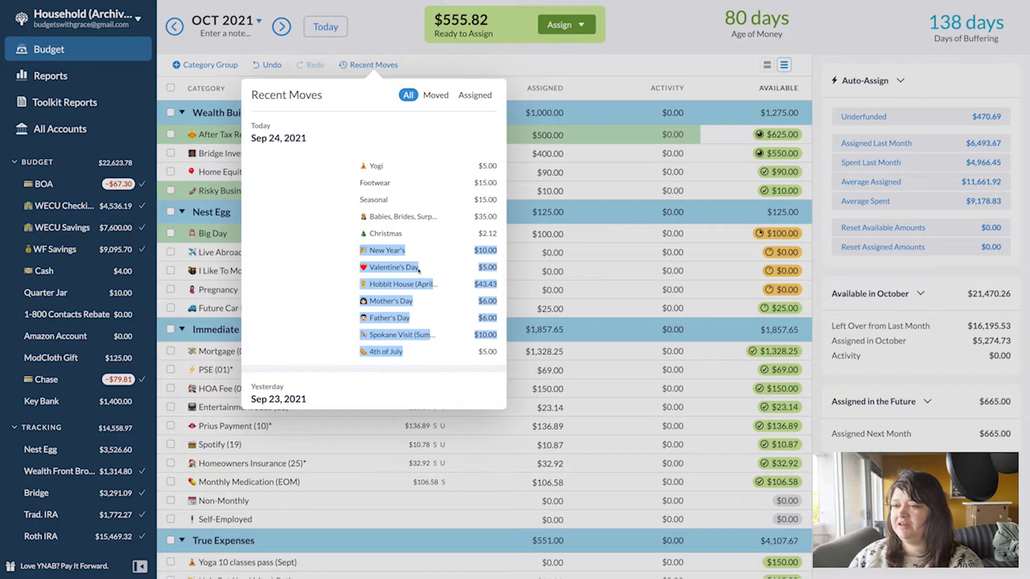
Close the recent moves, expand the Event Funds group and compare the Christmas category's funding in October and November 2021
{"action": "left_click", "coordinate": [827, 392]}
{"action": "scroll", "coordinate": [658, 363], "scroll_direction": "down", "scroll_amount": 15}
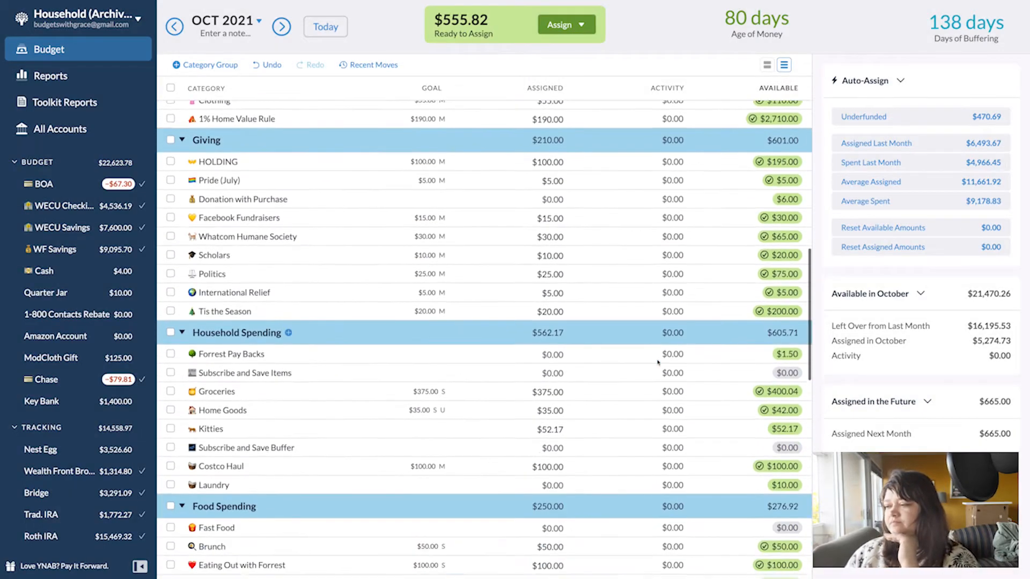
{"action": "scroll", "coordinate": [658, 362], "scroll_direction": "down", "scroll_amount": 1}
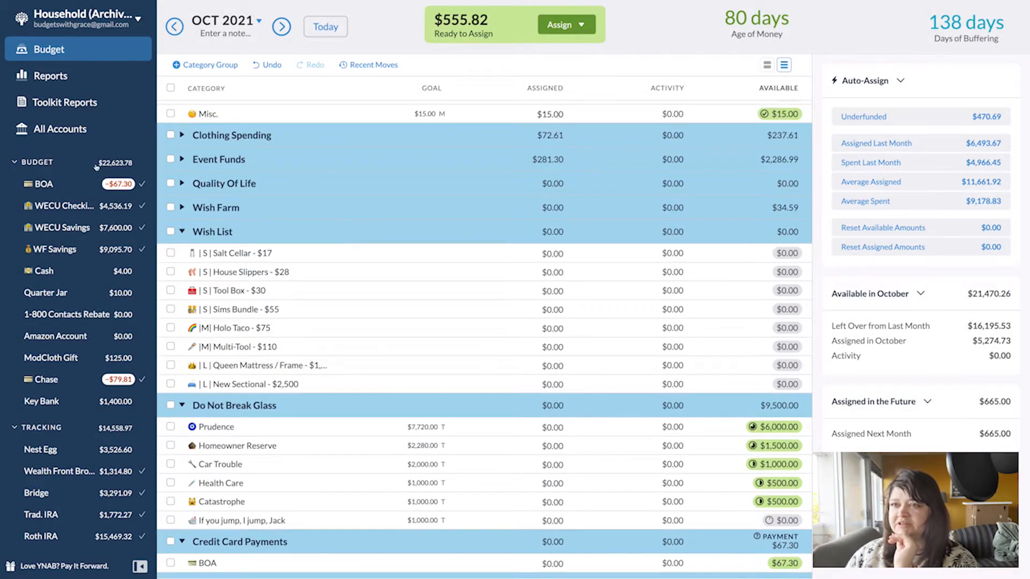
{"action": "left_click", "coordinate": [252, 159]}
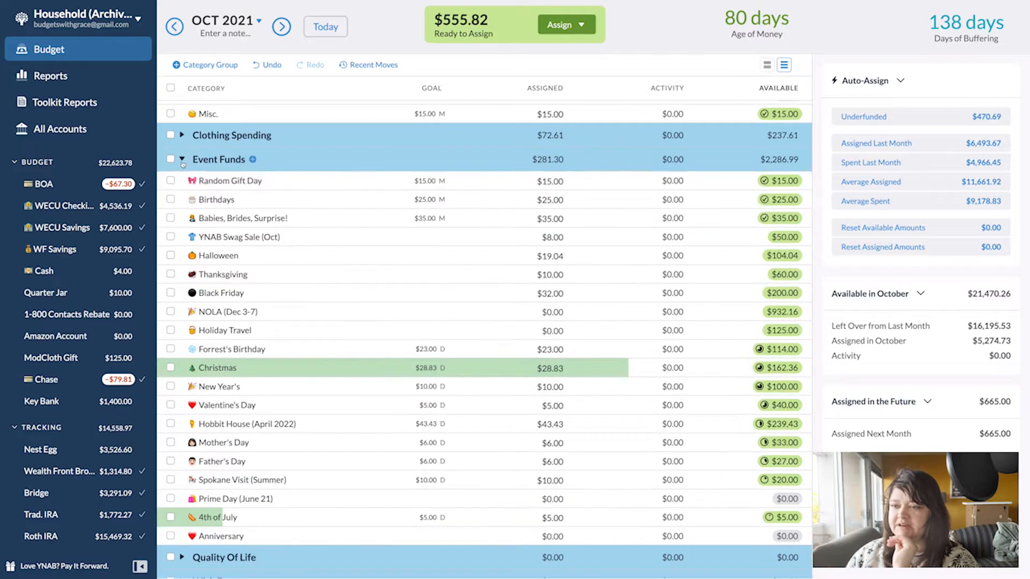
{"action": "left_click", "coordinate": [692, 372]}
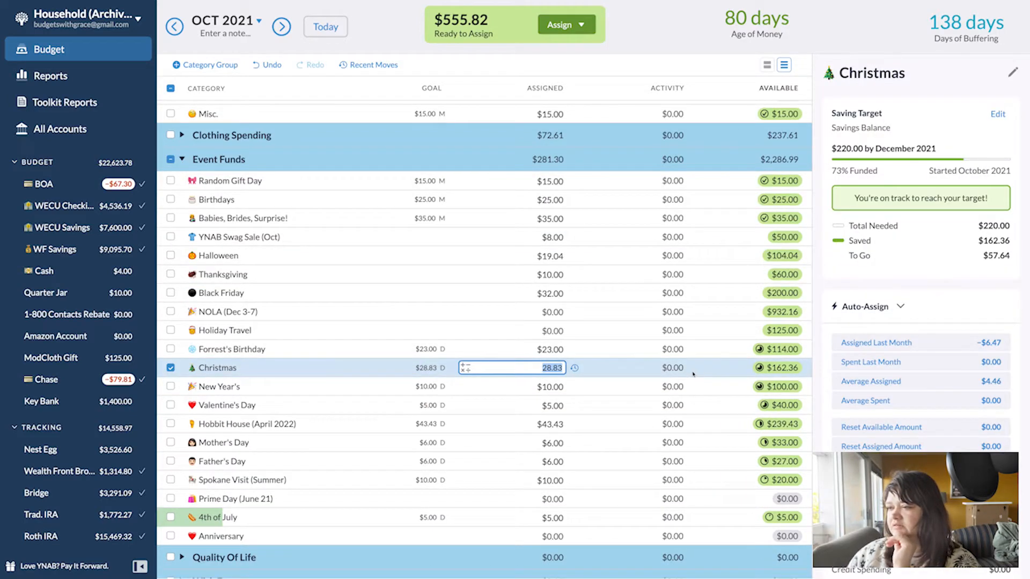
{"action": "left_click", "coordinate": [284, 29]}
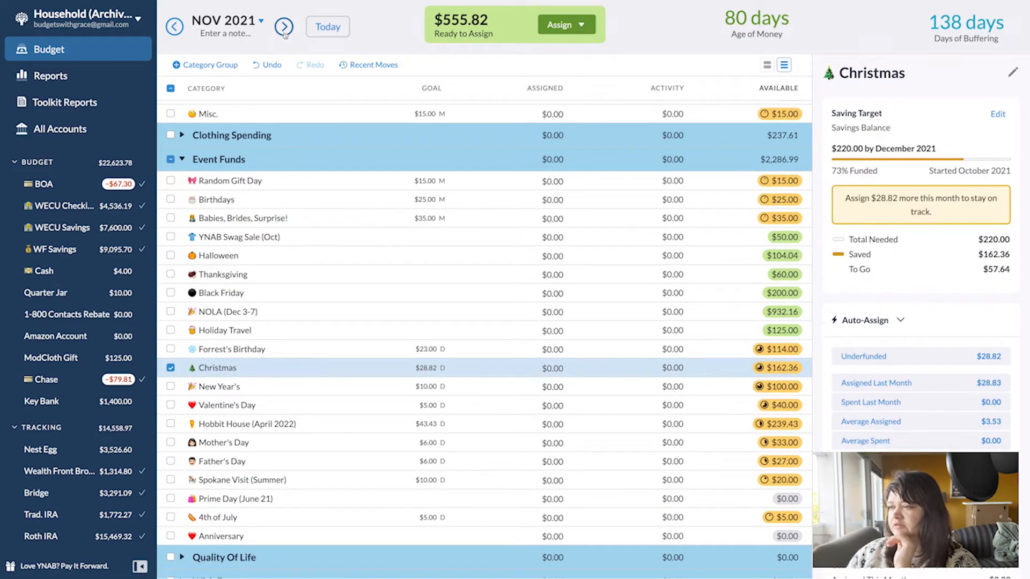
{"action": "left_click", "coordinate": [174, 26]}
Check the history of moves for the Christmas category in October and September 2021
{"action": "left_click", "coordinate": [574, 369]}
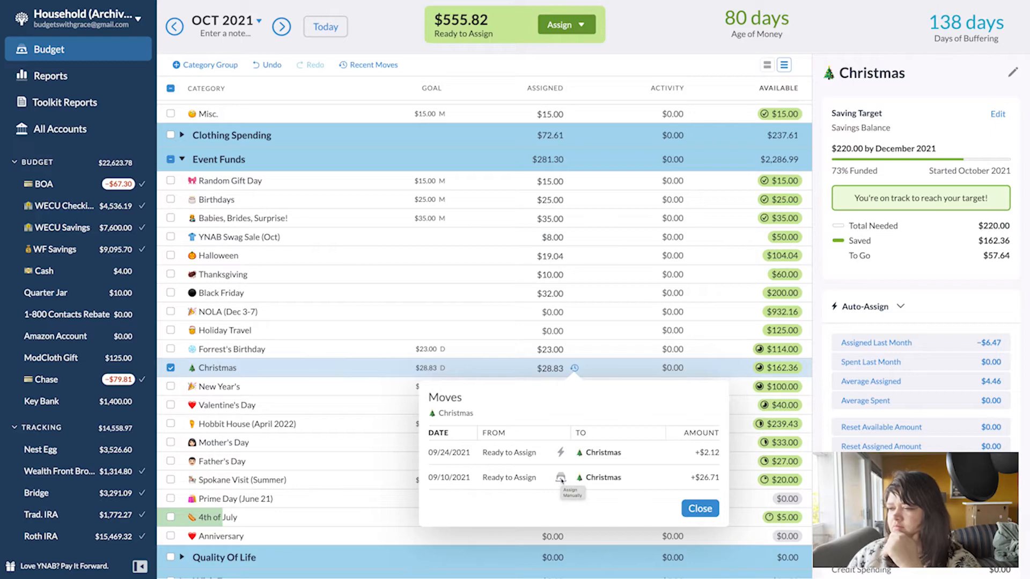
{"action": "left_click", "coordinate": [700, 508]}
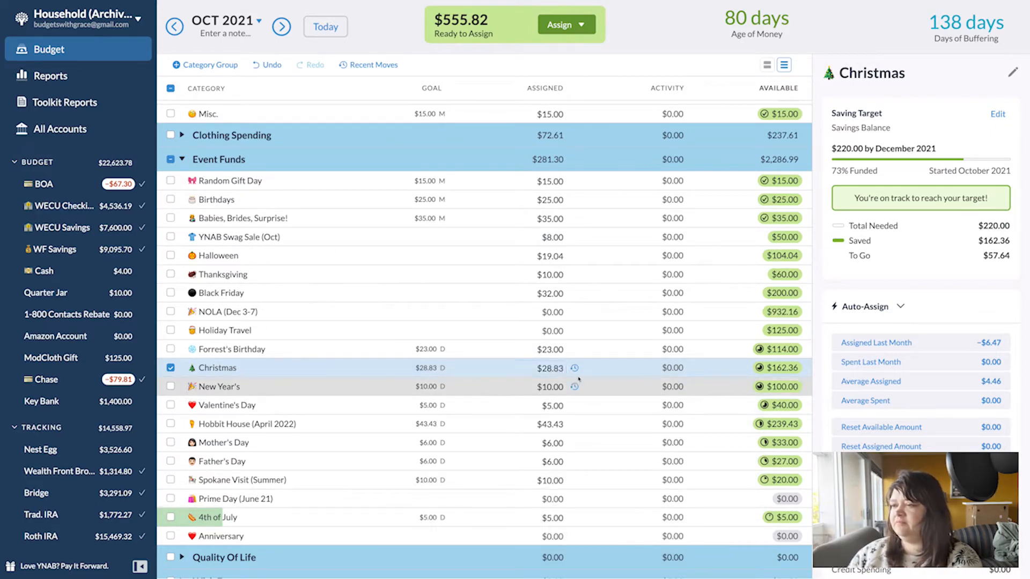
{"action": "left_click", "coordinate": [175, 26]}
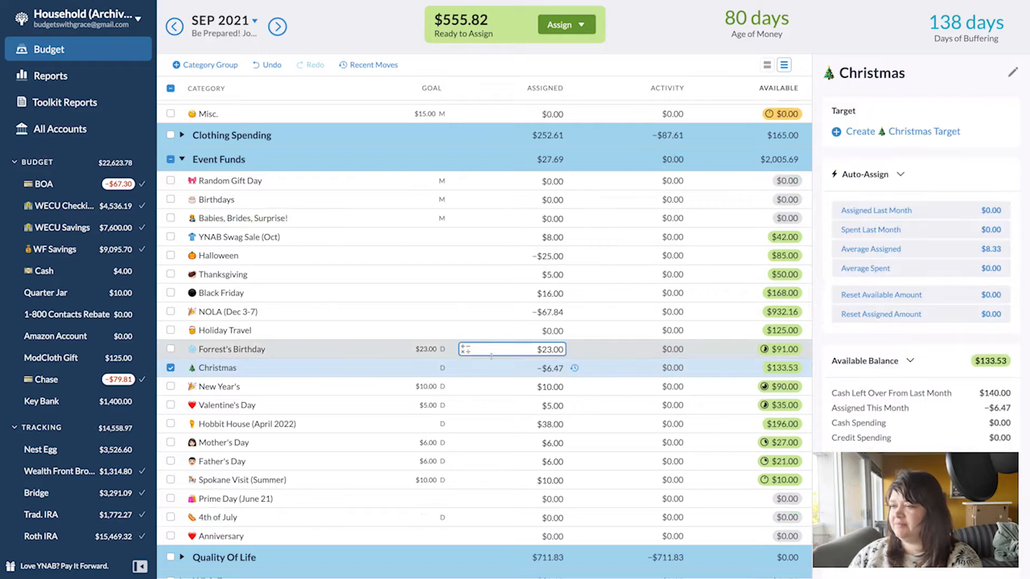
{"action": "left_click", "coordinate": [573, 368]}
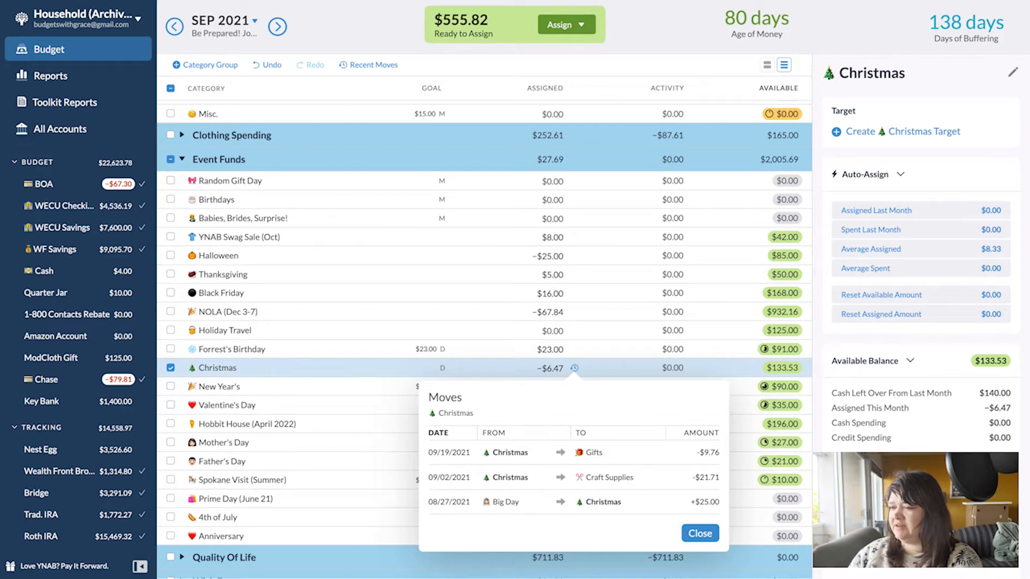
{"action": "left_click_drag", "start_coordinate": [578, 453], "coordinate": [627, 479]}
{"action": "left_click", "coordinate": [656, 483]}
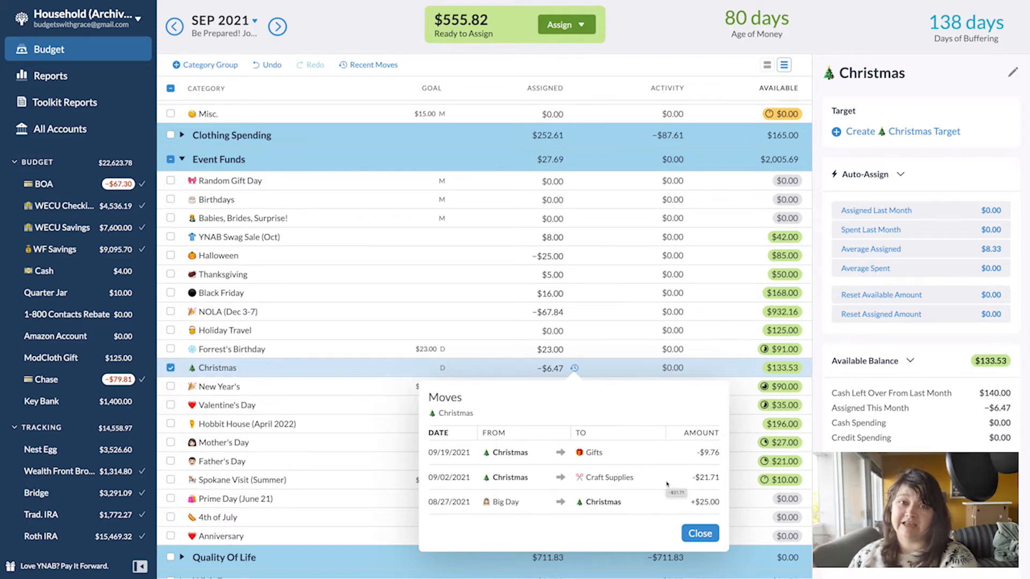
{"action": "left_click", "coordinate": [700, 533]}
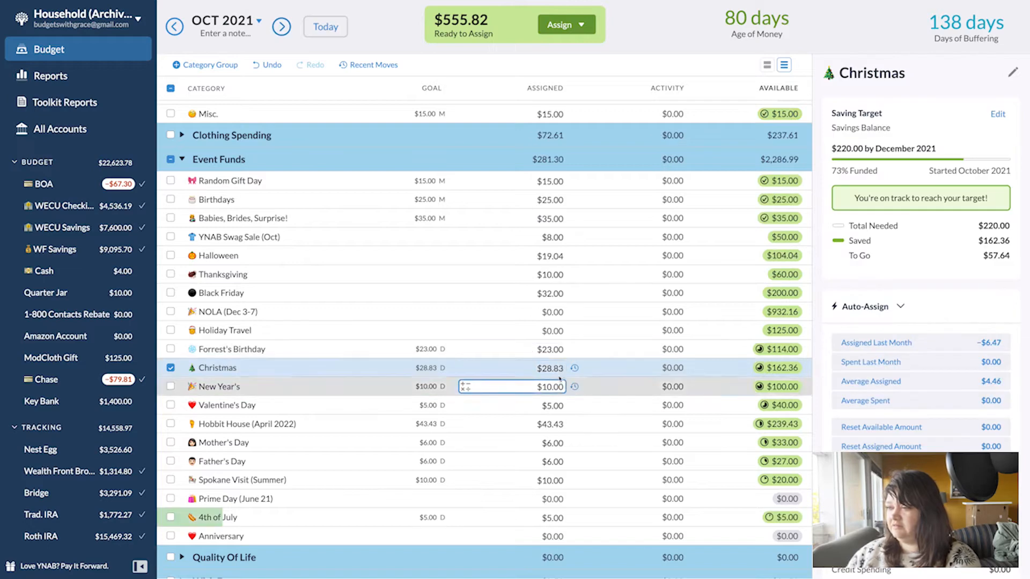
Reduce the October 2021 Christmas assignment by $2.36, leaving no category selected
{"action": "left_click", "coordinate": [561, 370]}
{"action": "left_click", "coordinate": [561, 369]}
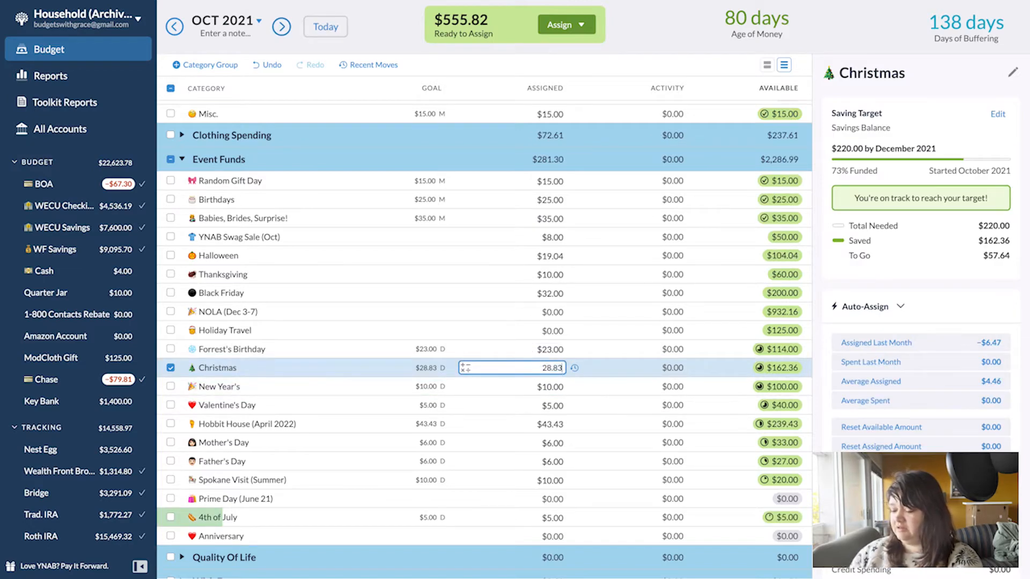
{"action": "type", "text": "-2.36"}
{"action": "key", "text": "Return"}
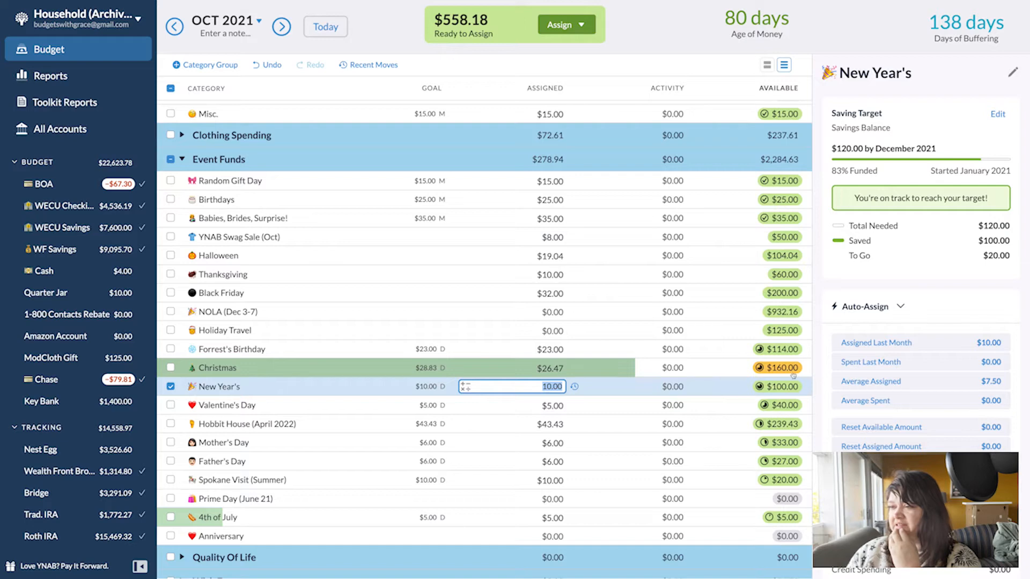
{"action": "left_click", "coordinate": [171, 387]}
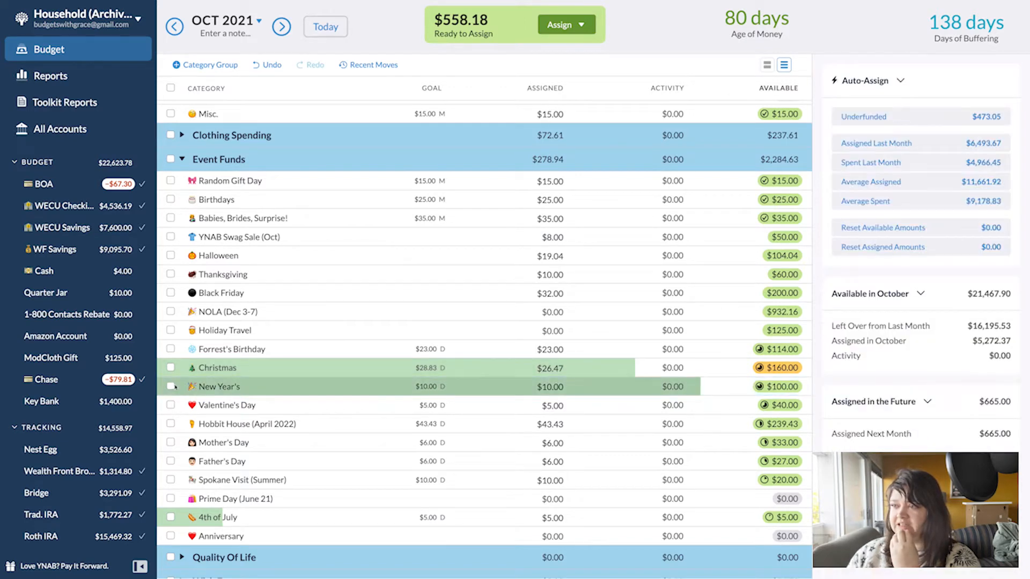
Open the Christmas target in November 2021 and save it as a $220.00 savings balance by December 2021
{"action": "left_click", "coordinate": [282, 27]}
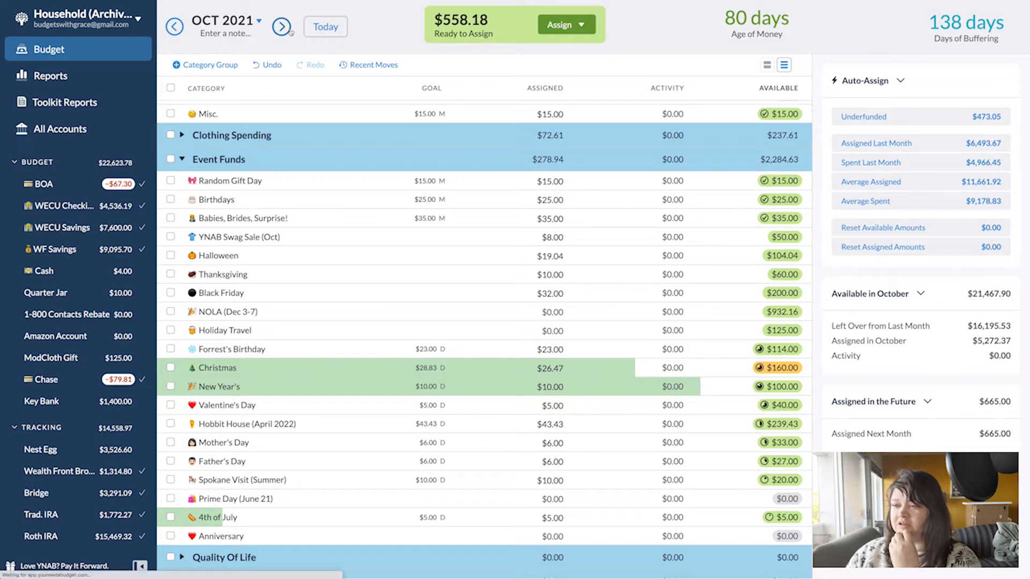
{"action": "left_click", "coordinate": [602, 369]}
{"action": "left_click", "coordinate": [1001, 116]}
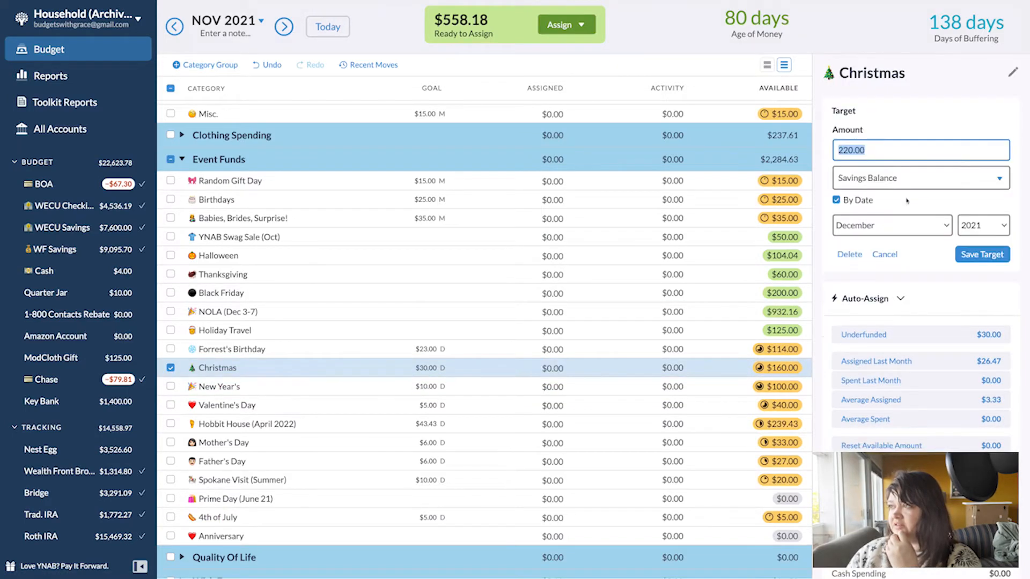
{"action": "left_click", "coordinate": [974, 256]}
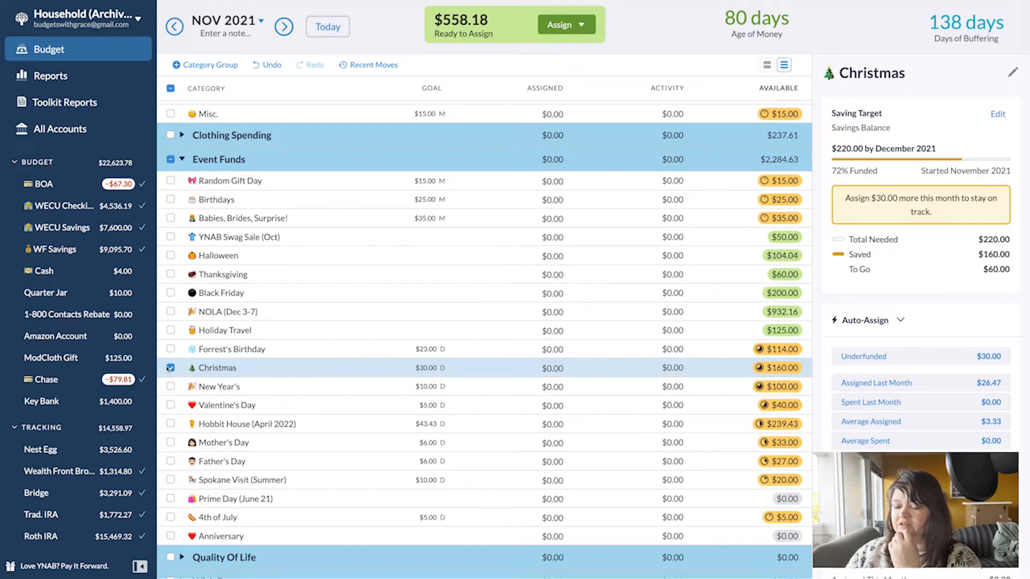
{"action": "left_click", "coordinate": [170, 368]}
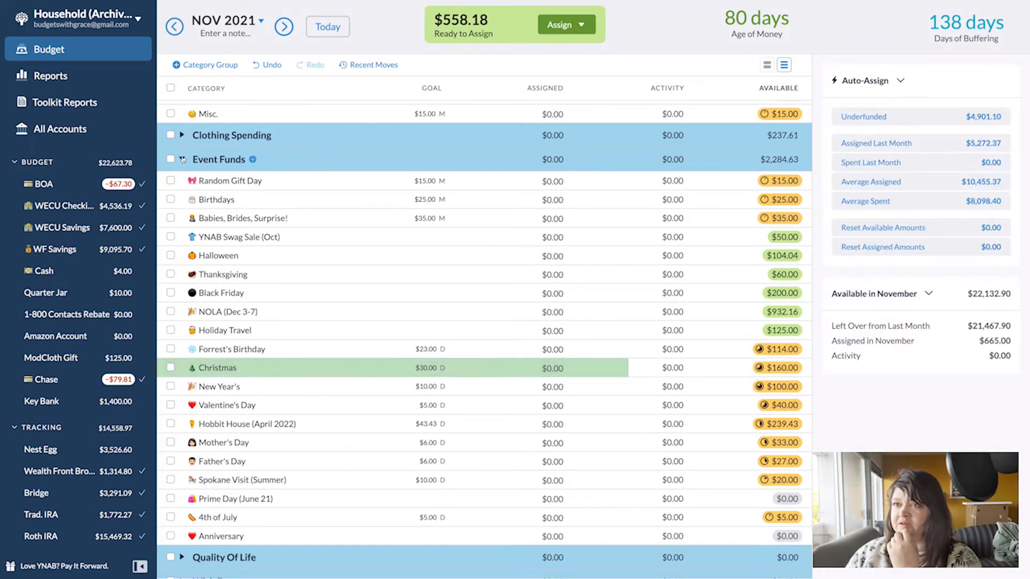
Collapse the Event Funds group and check the Mortgage category's target progress in November 2021, leaving no category selected
{"action": "left_click", "coordinate": [182, 159]}
{"action": "scroll", "coordinate": [183, 160], "scroll_direction": "up", "scroll_amount": 15}
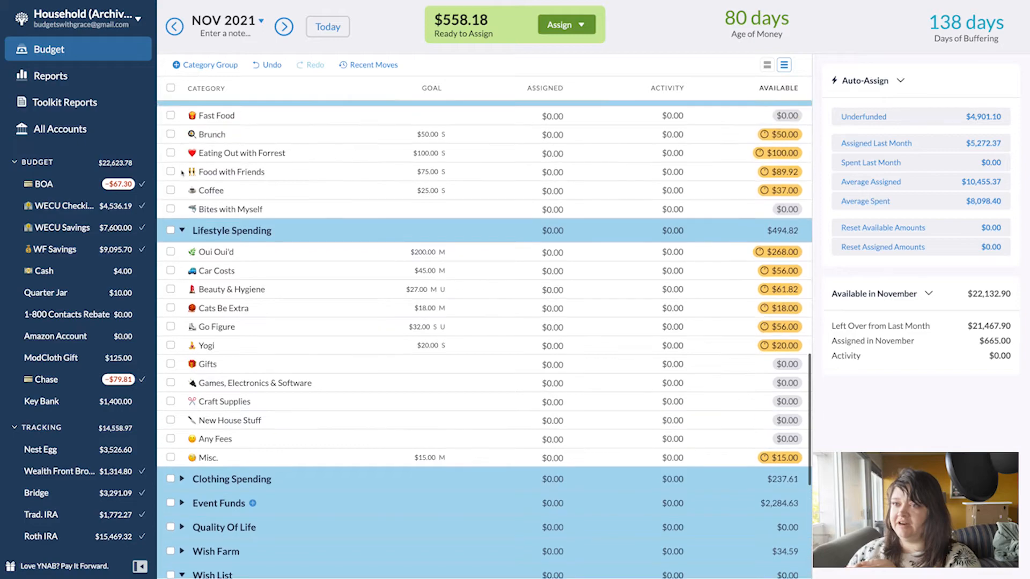
{"action": "scroll", "coordinate": [183, 171], "scroll_direction": "up", "scroll_amount": 8}
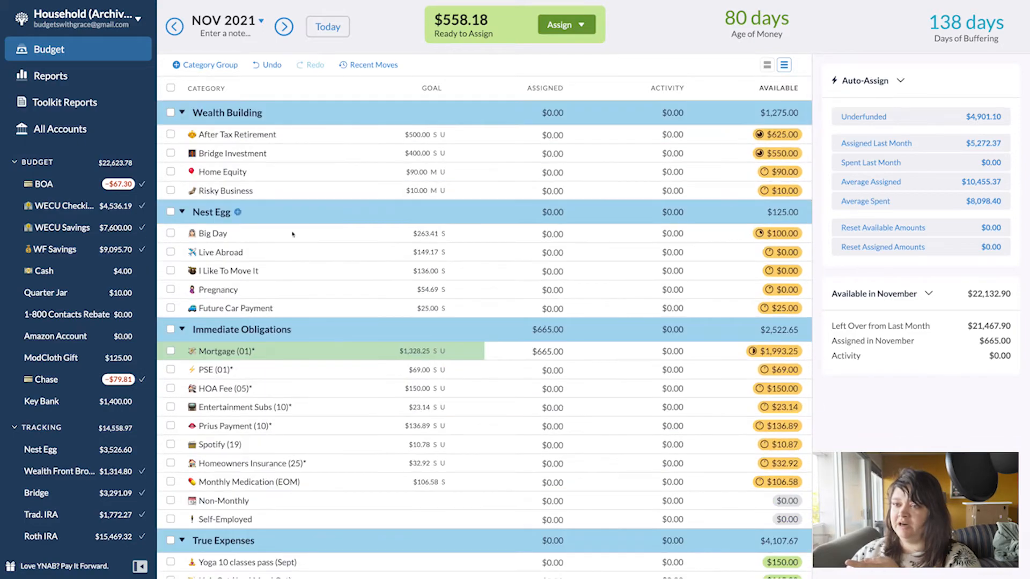
{"action": "scroll", "coordinate": [689, 278], "scroll_direction": "down", "scroll_amount": 2}
{"action": "left_click", "coordinate": [629, 266]}
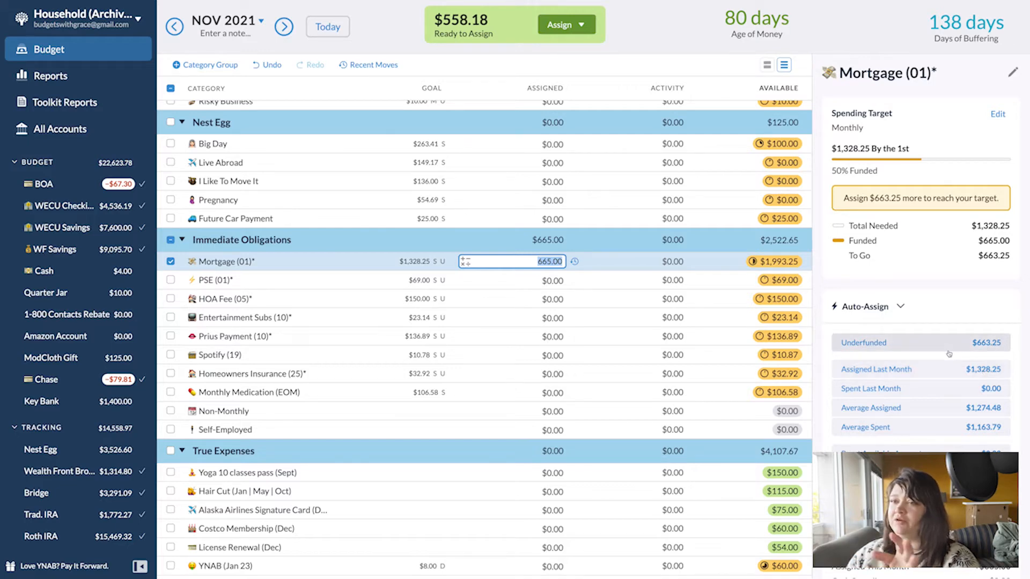
{"action": "left_click", "coordinate": [170, 240]}
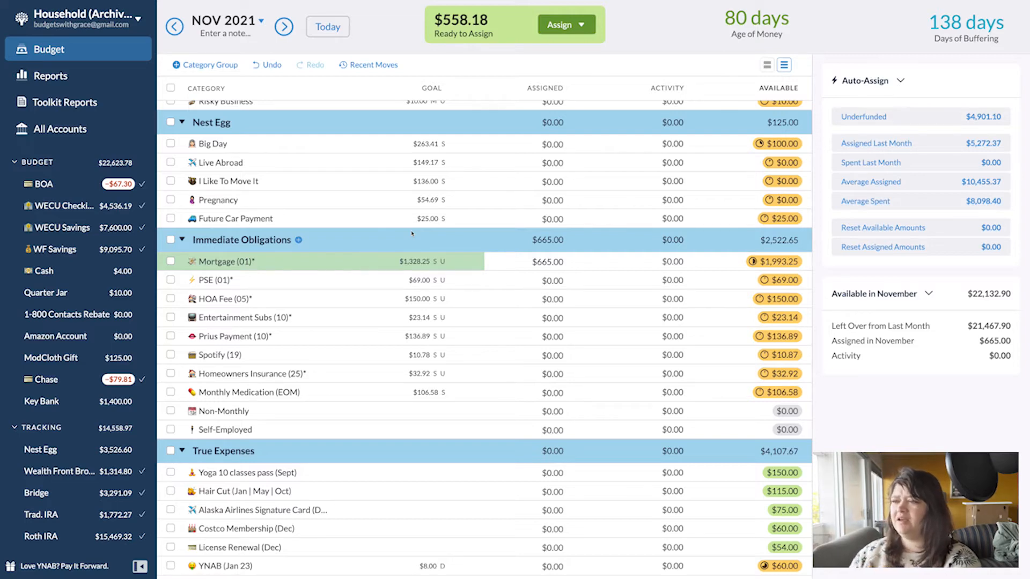
Return to the current month, September 2021, and review the transactions in the Nest Egg tracking account
{"action": "left_click", "coordinate": [526, 198]}
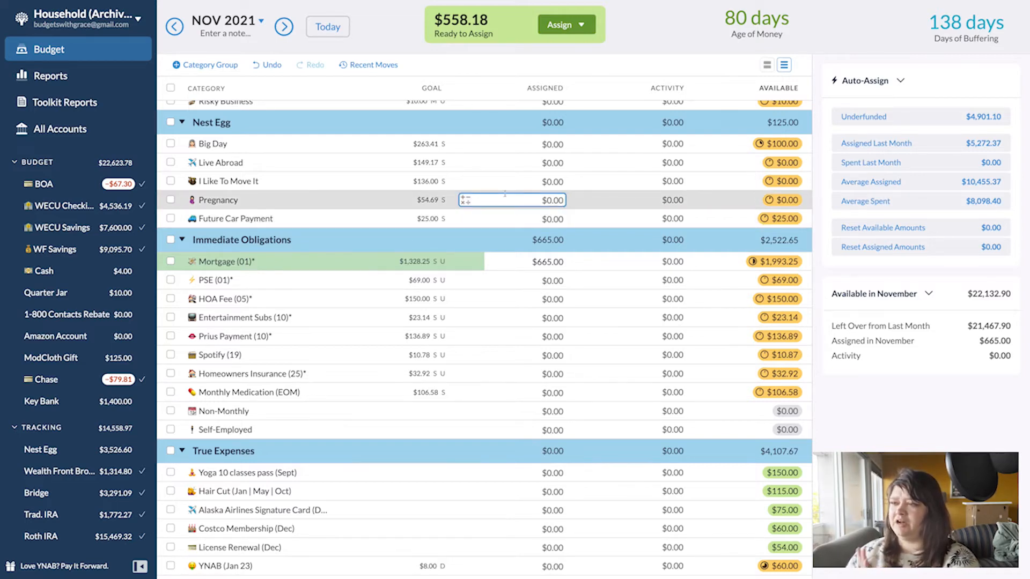
{"action": "key", "text": "Escape"}
{"action": "left_click", "coordinate": [319, 26]}
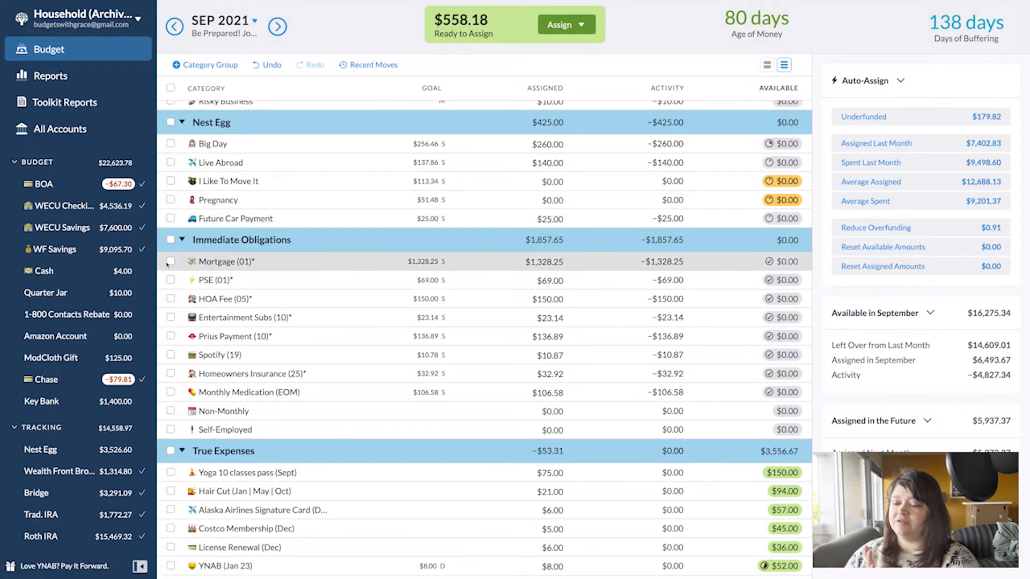
{"action": "left_click", "coordinate": [274, 279]}
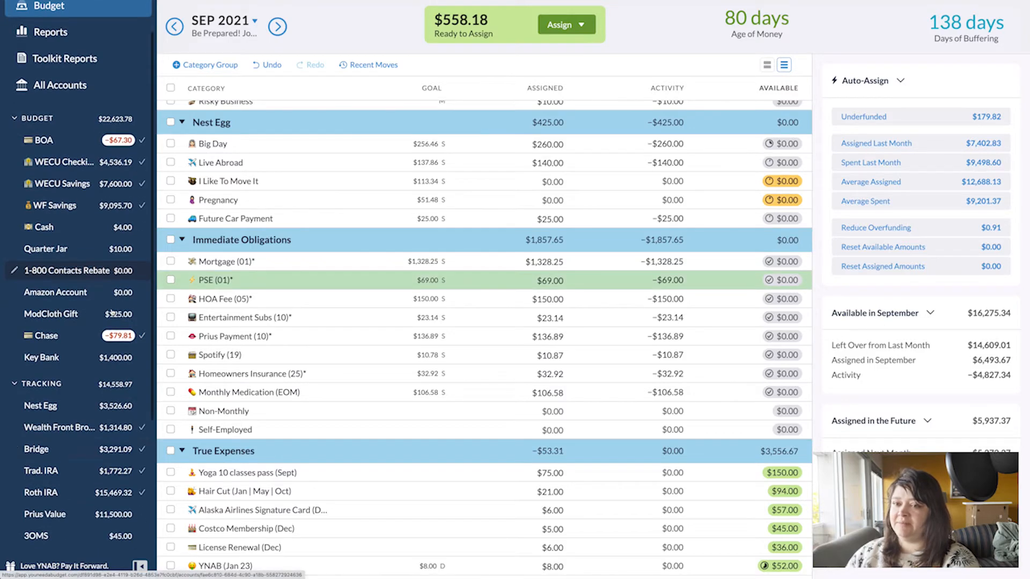
{"action": "scroll", "coordinate": [56, 394], "scroll_direction": "down", "scroll_amount": 1}
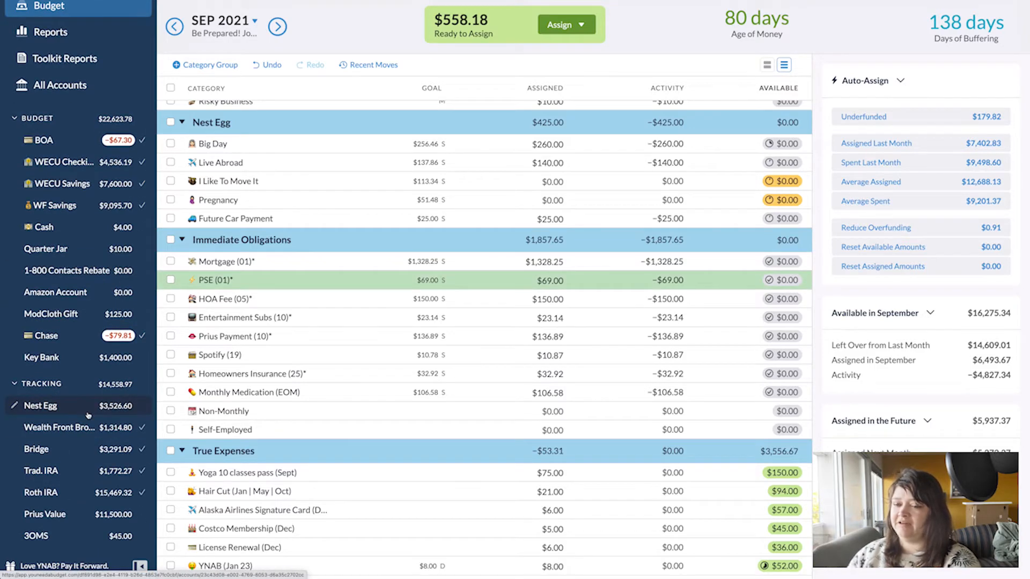
{"action": "left_click", "coordinate": [60, 414]}
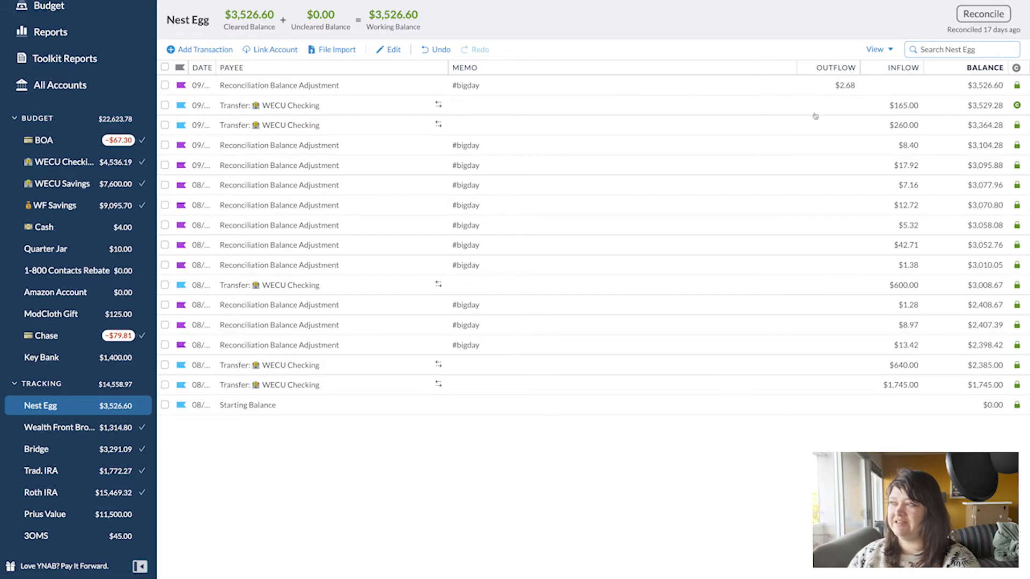
Go back to the September 2021 budget and collapse the Immediate Obligations, True Expenses and Wealth Building groups
{"action": "left_click", "coordinate": [47, 8]}
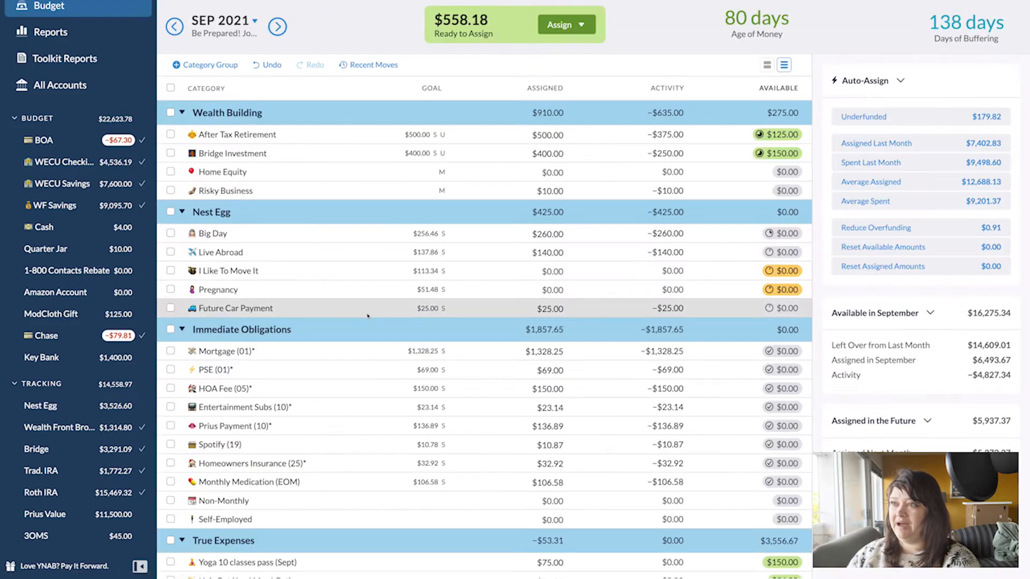
{"action": "scroll", "coordinate": [376, 315], "scroll_direction": "down", "scroll_amount": 5}
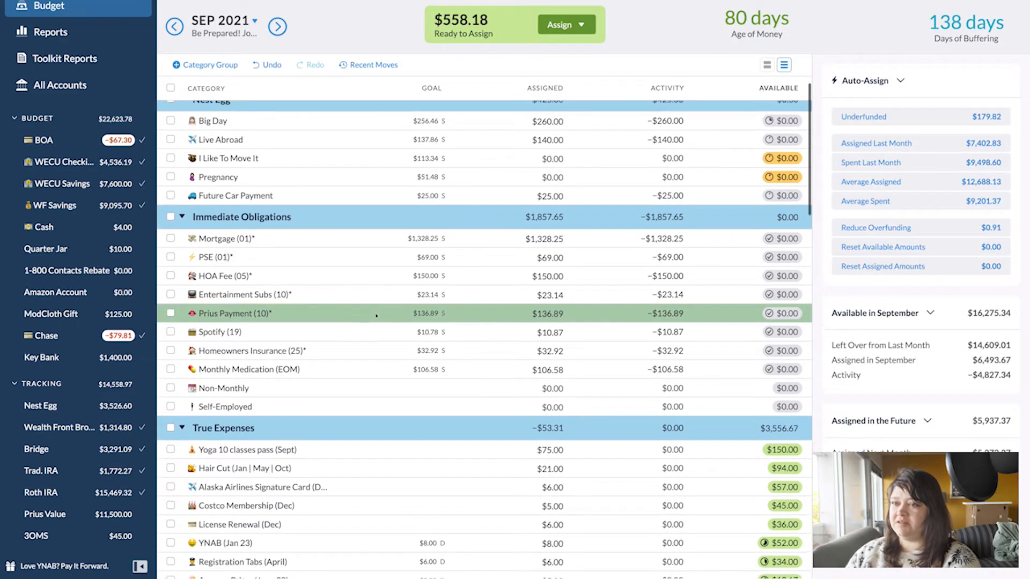
{"action": "left_click", "coordinate": [182, 215]}
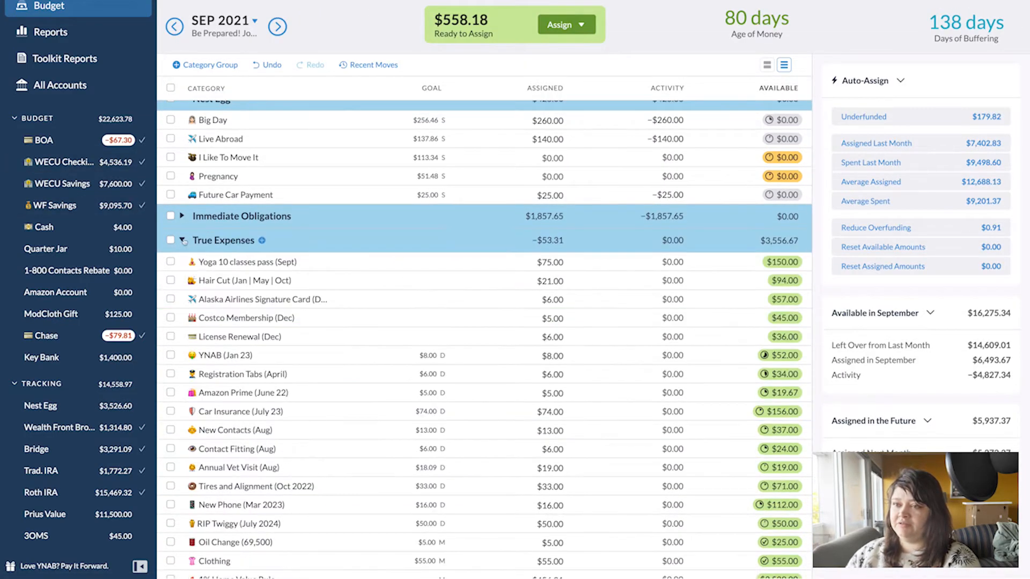
{"action": "left_click", "coordinate": [182, 240]}
{"action": "scroll", "coordinate": [182, 161], "scroll_direction": "up", "scroll_amount": 4}
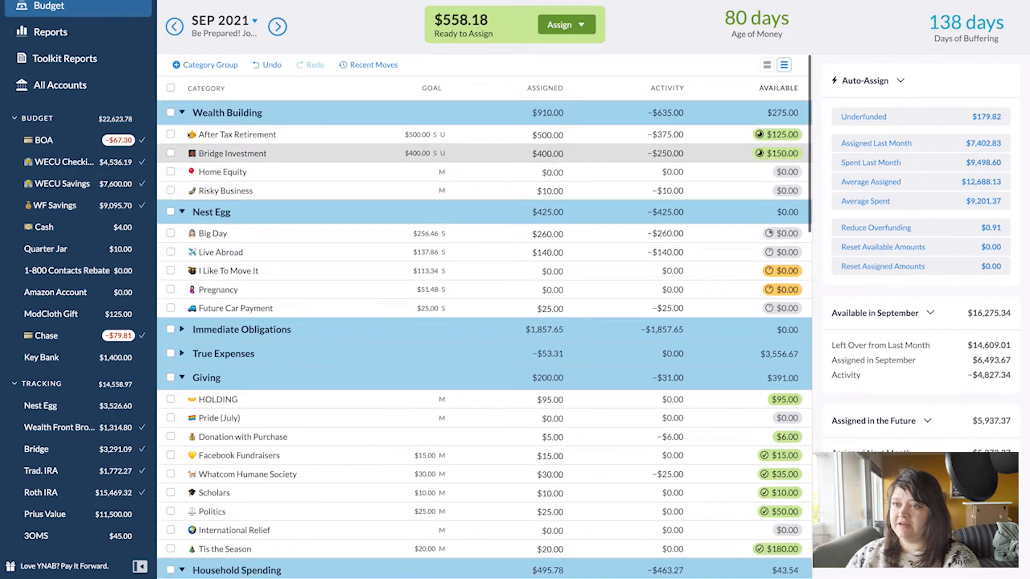
{"action": "left_click", "coordinate": [183, 113]}
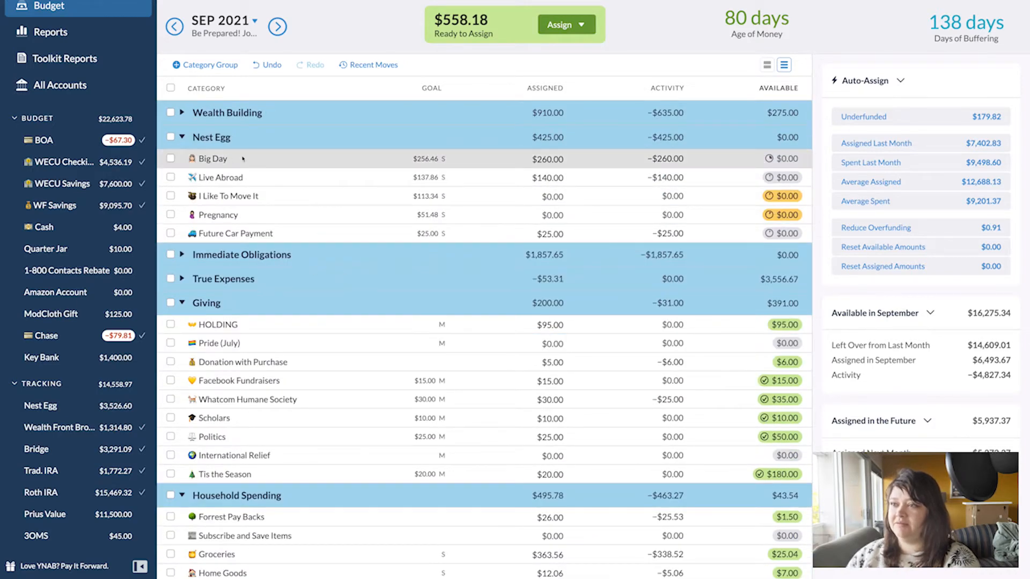
Add $200 to the Big Day category's September 2021 assignment and check its funding in October 2021
{"action": "left_click", "coordinate": [541, 158]}
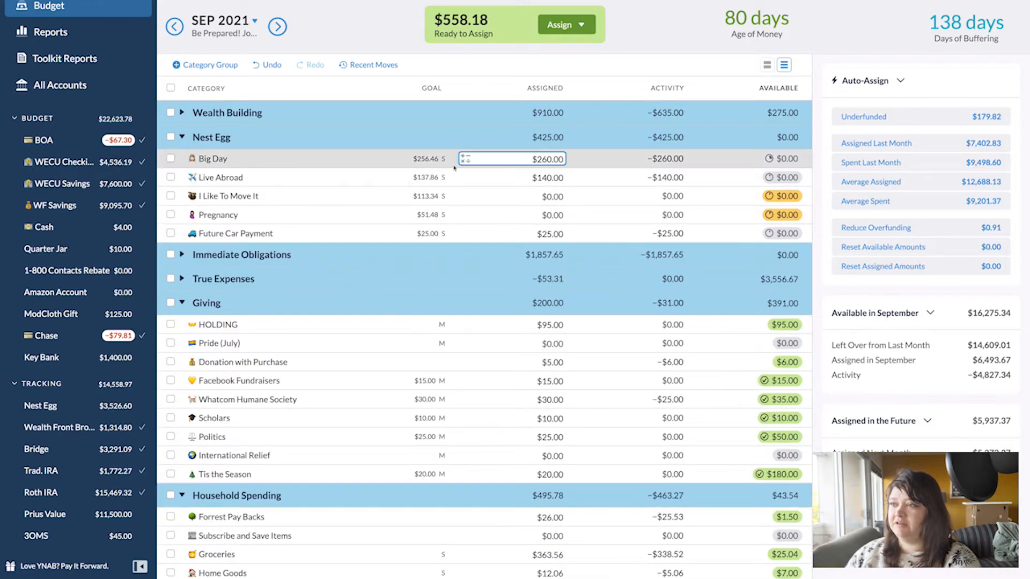
{"action": "left_click", "coordinate": [547, 159]}
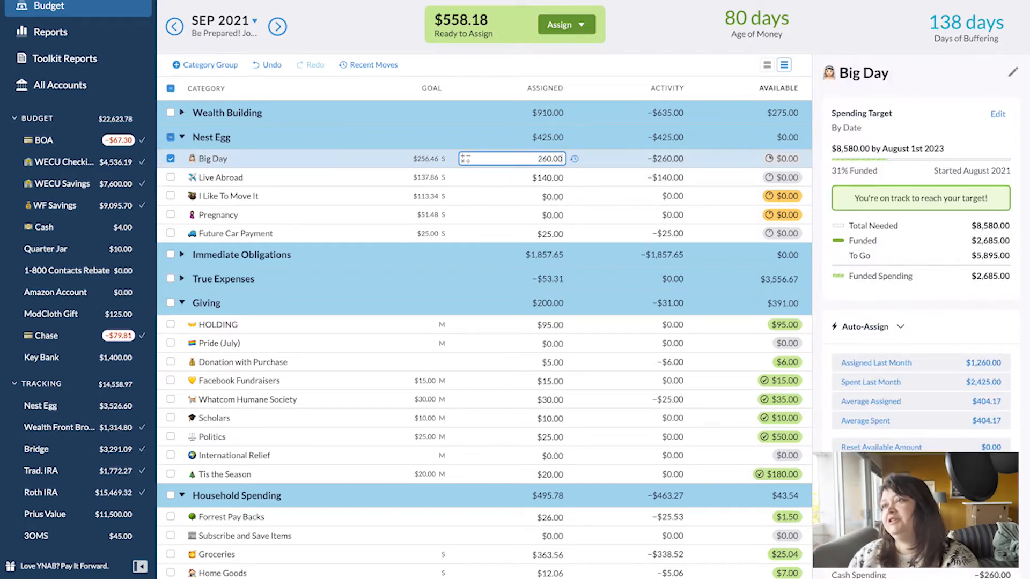
{"action": "type", "text": "+200"}
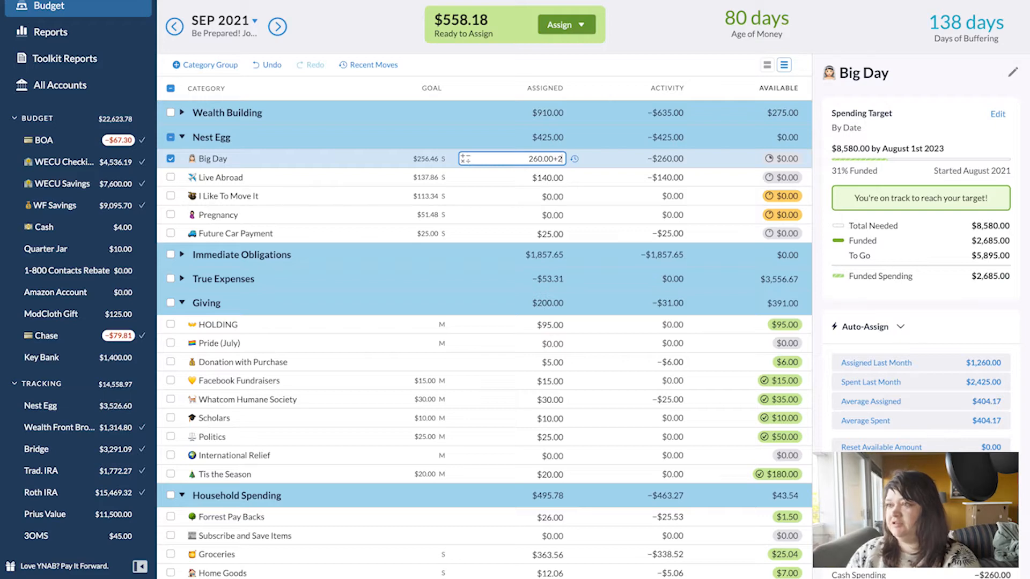
{"action": "key", "text": "Return"}
{"action": "left_click", "coordinate": [278, 32]}
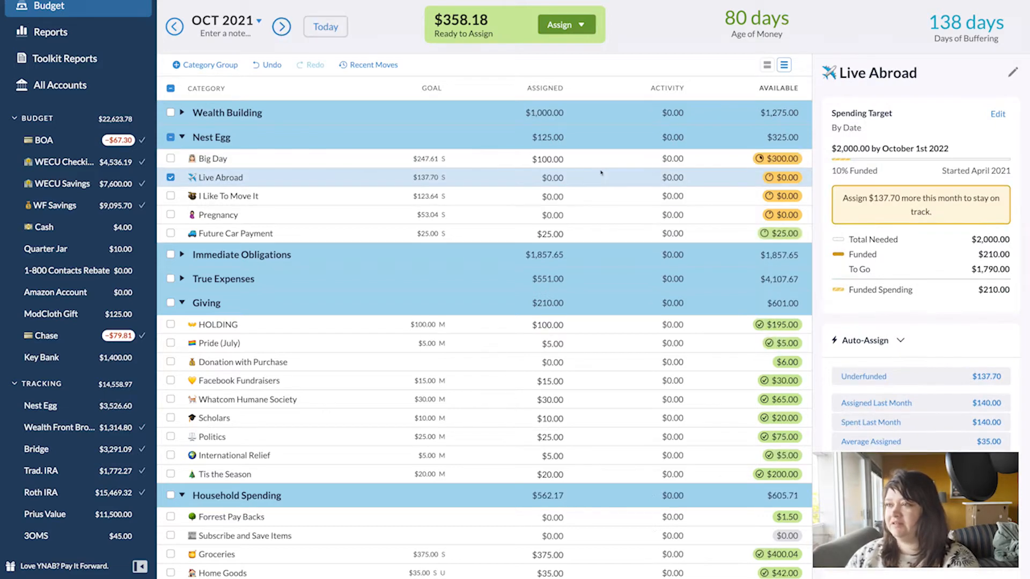
{"action": "left_click", "coordinate": [557, 160]}
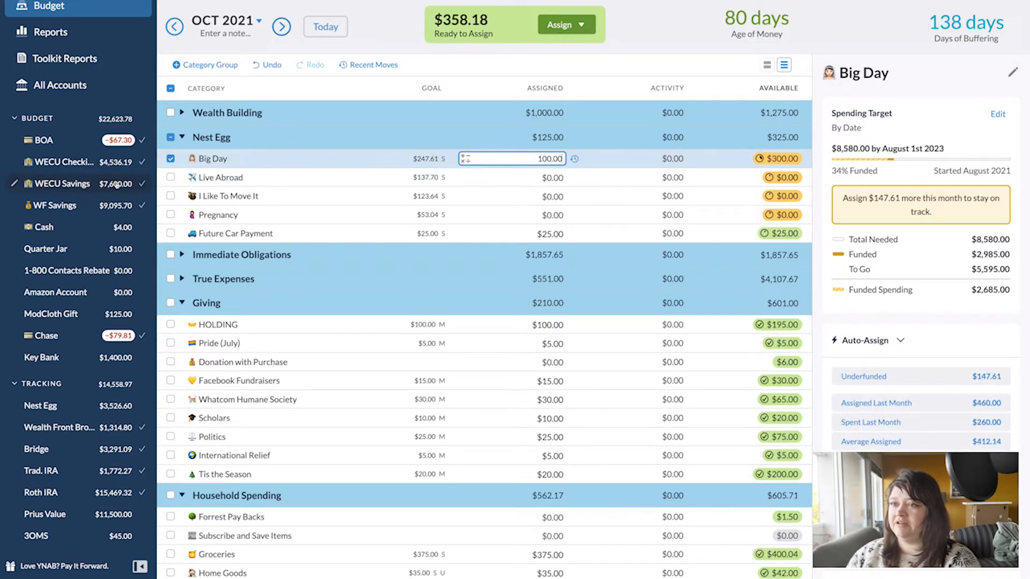
{"action": "left_click", "coordinate": [170, 158]}
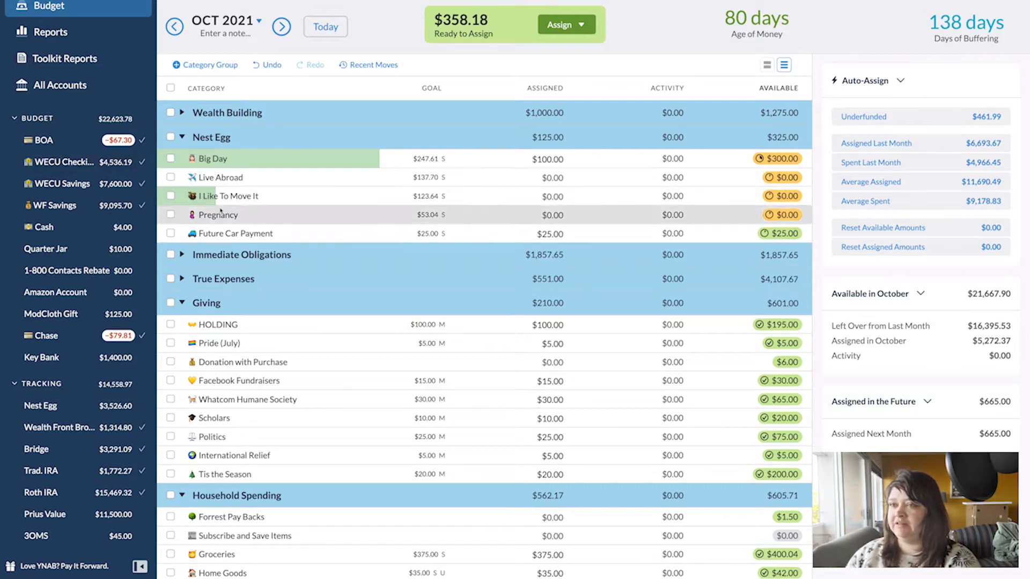
Add another $200 to the Big Day category's assignment in September 2021
{"action": "left_click", "coordinate": [281, 27]}
{"action": "left_click", "coordinate": [174, 27]}
{"action": "left_click", "coordinate": [174, 26]}
{"action": "left_click", "coordinate": [557, 159]}
{"action": "type", "text": "+200"}
{"action": "key", "text": "Return"}
Increase the Big Day category's October 2021 assignment by $100 to $200.00
{"action": "left_click", "coordinate": [277, 26]}
{"action": "left_click", "coordinate": [555, 159]}
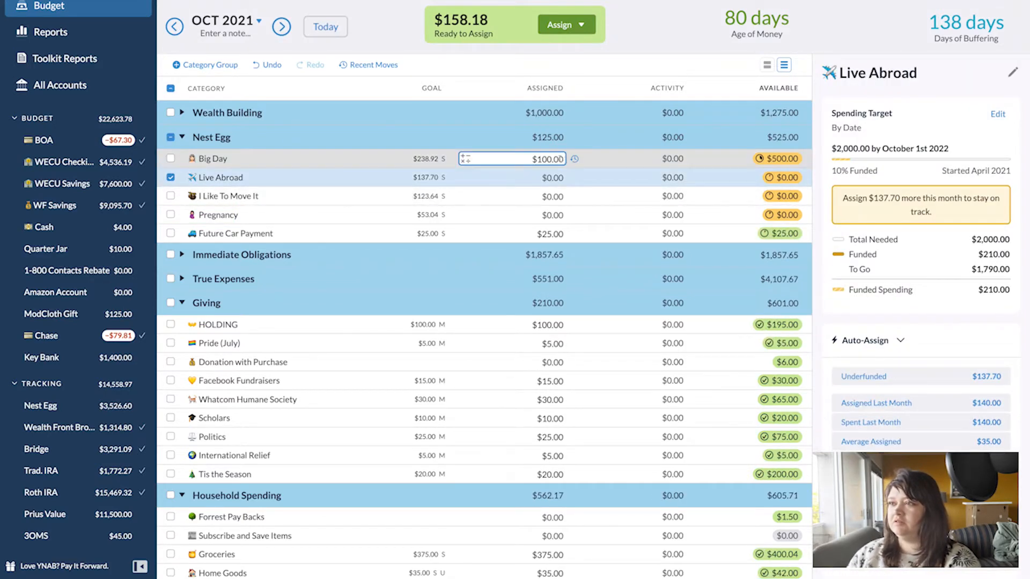
{"action": "type", "text": "+100"}
{"action": "key", "text": "Return"}
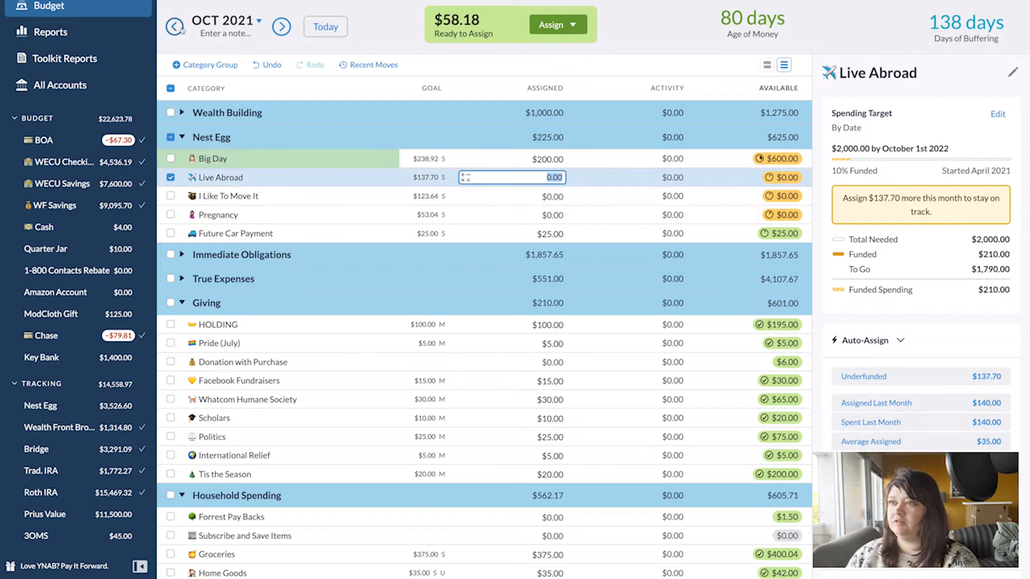
Increase Big Day's September 2021 assignment by $20 to $680.00 and check the category in October 2021
{"action": "left_click", "coordinate": [175, 26]}
{"action": "left_click", "coordinate": [555, 159]}
{"action": "type", "text": "+20"}
{"action": "key", "text": "Return"}
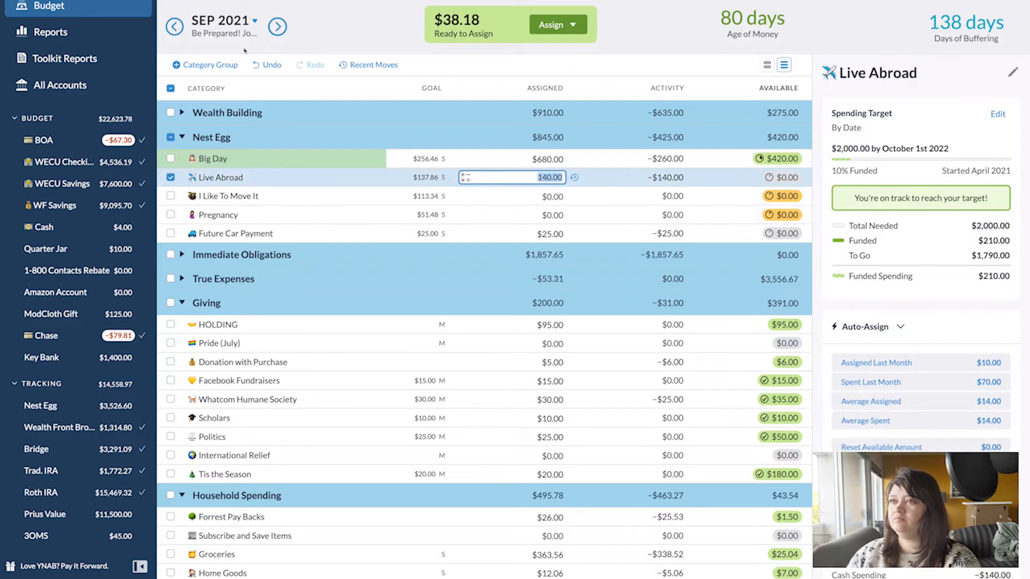
{"action": "left_click", "coordinate": [281, 28]}
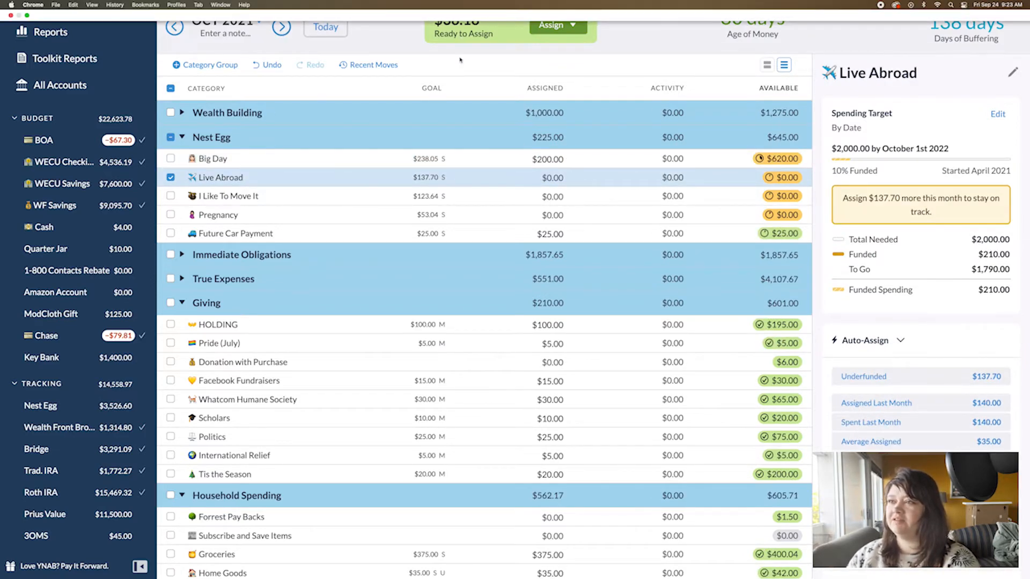
Reduce the Big Day category's September 2021 assignment by $10 to $670.00
{"action": "left_click", "coordinate": [174, 26]}
{"action": "left_click", "coordinate": [552, 159]}
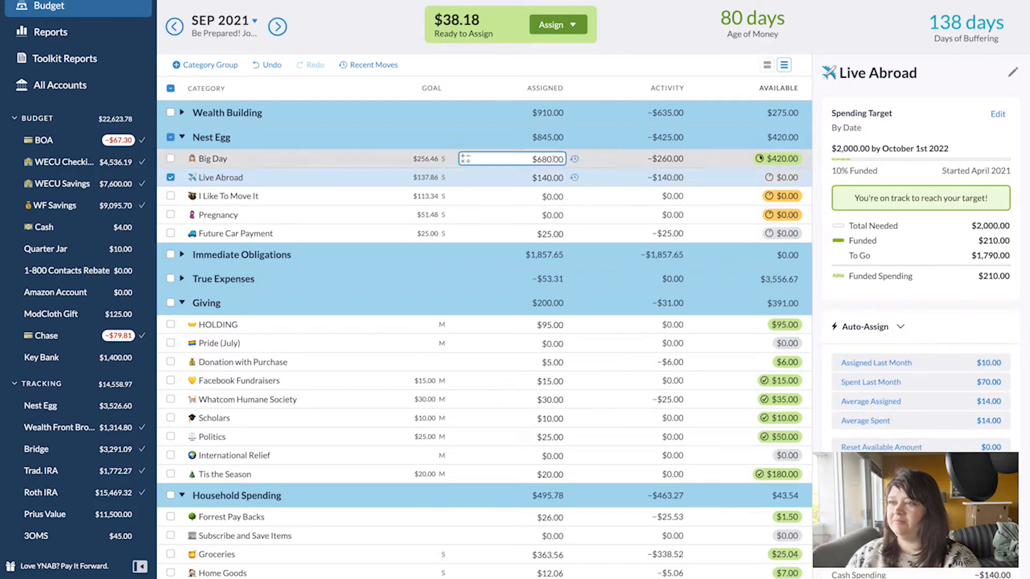
{"action": "type", "text": "-10"}
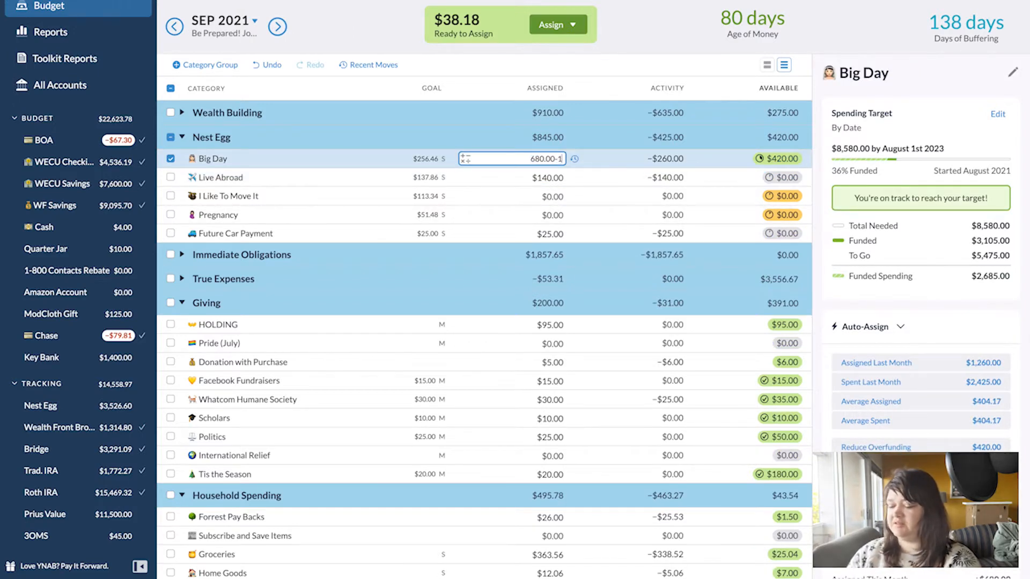
{"action": "key", "text": "Return"}
Increase the Big Day category's October 2021 assignment by $40 to $240.00, leaving no category selected
{"action": "left_click", "coordinate": [547, 159]}
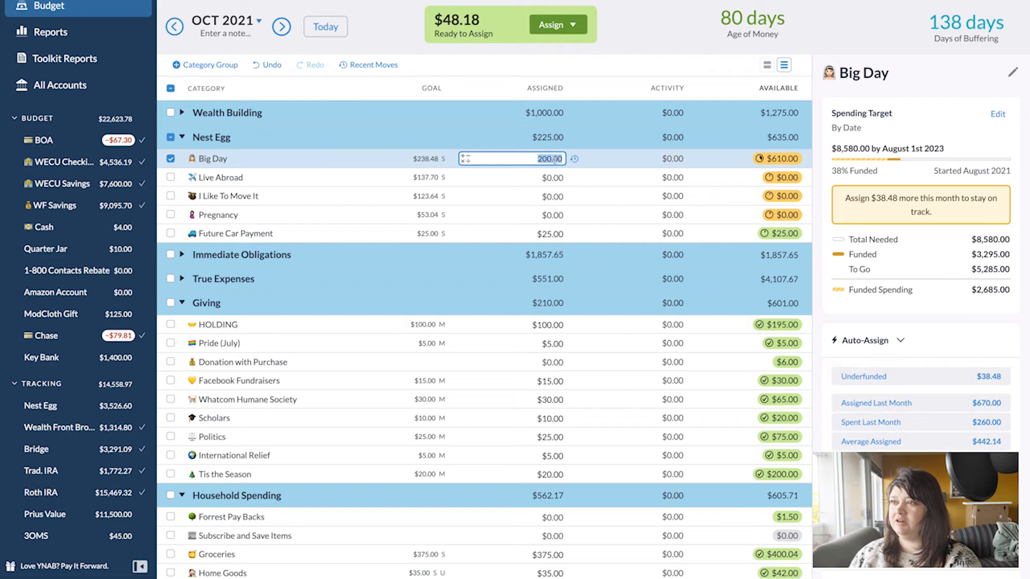
{"action": "type", "text": "+40"}
{"action": "key", "text": "Return"}
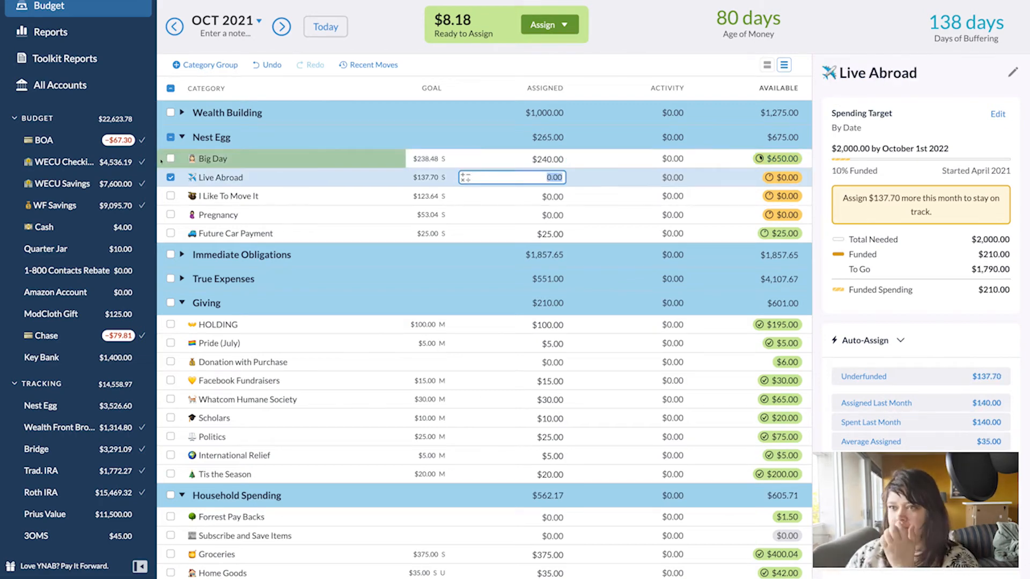
{"action": "key", "text": "Escape"}
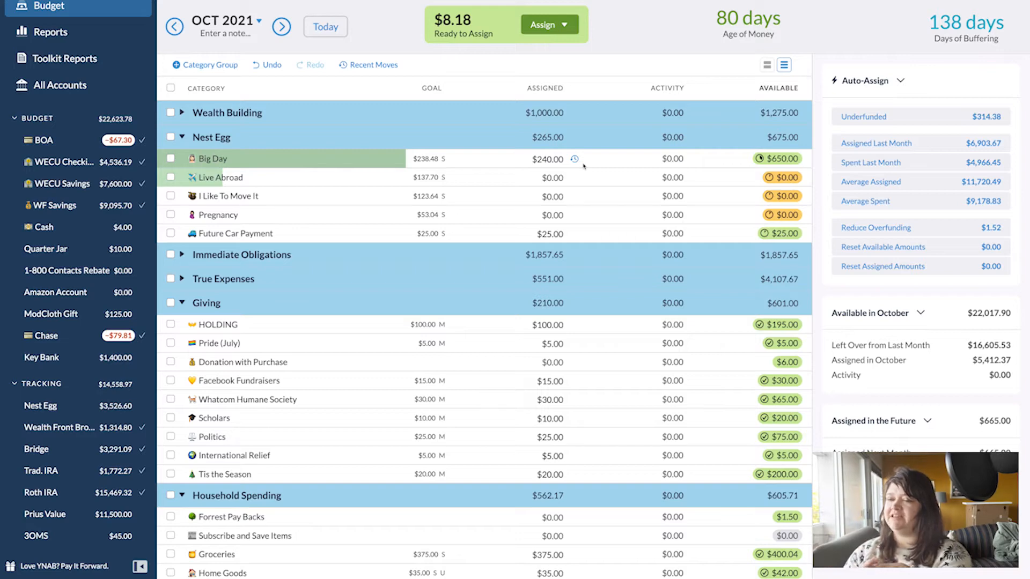
Compare Big Day's October 2021 goal with its assignment, and check its target date from September 2021
{"action": "left_click_drag", "start_coordinate": [424, 88], "coordinate": [445, 213]}
{"action": "mouse_move", "coordinate": [417, 161]}
{"action": "left_mouse_down"}
{"action": "mouse_move", "coordinate": [433, 190]}
{"action": "mouse_move", "coordinate": [435, 159]}
{"action": "left_mouse_up"}
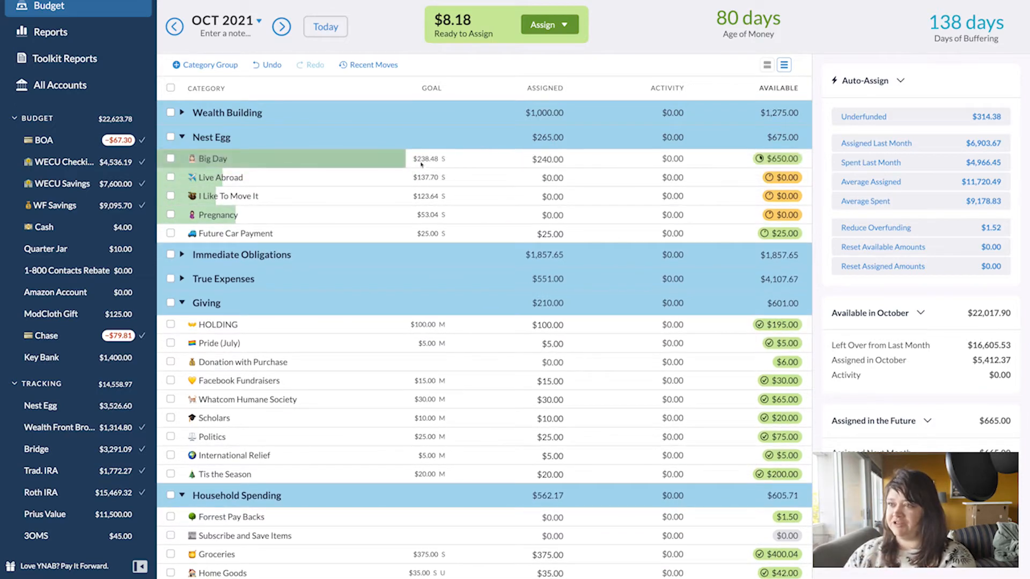
{"action": "left_click", "coordinate": [546, 160]}
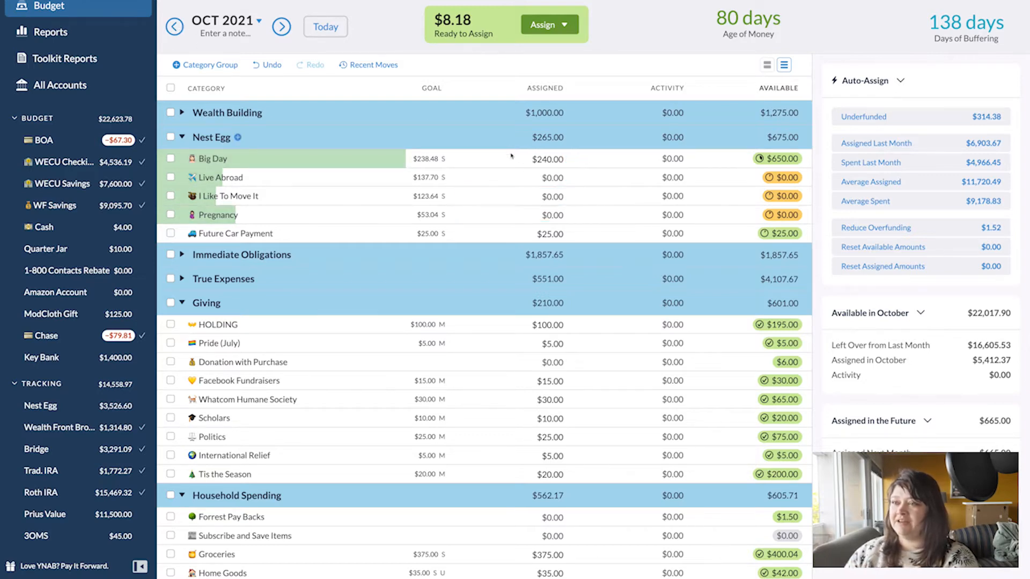
{"action": "left_click", "coordinate": [172, 26]}
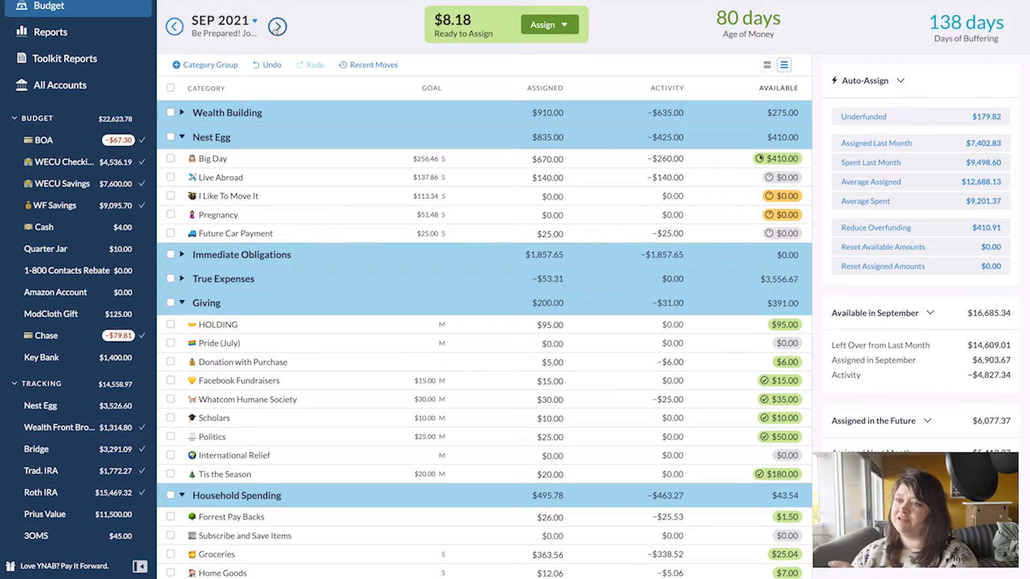
{"action": "left_click", "coordinate": [300, 178]}
{"action": "left_click", "coordinate": [301, 161]}
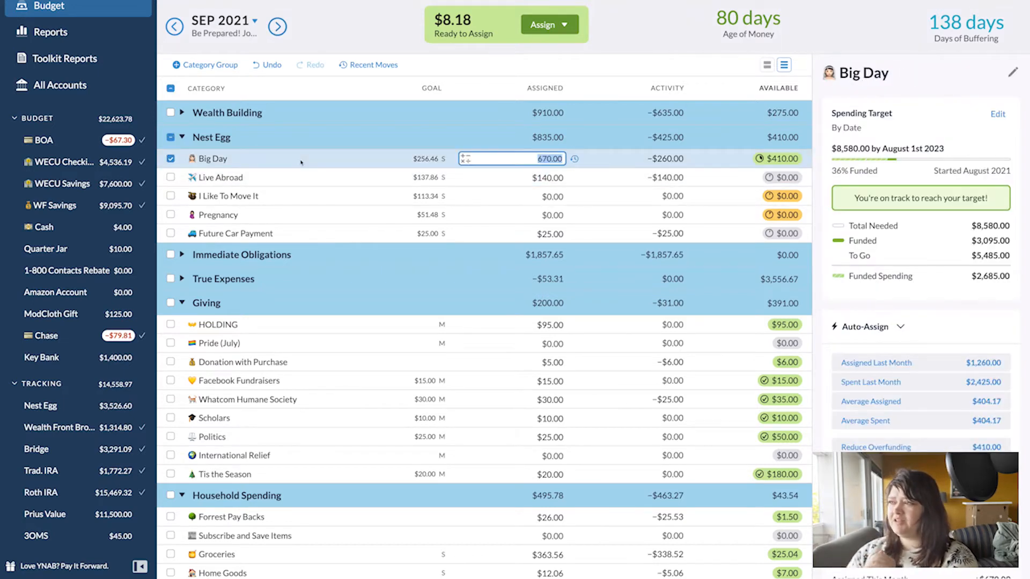
{"action": "left_click_drag", "start_coordinate": [944, 149], "coordinate": [883, 149]}
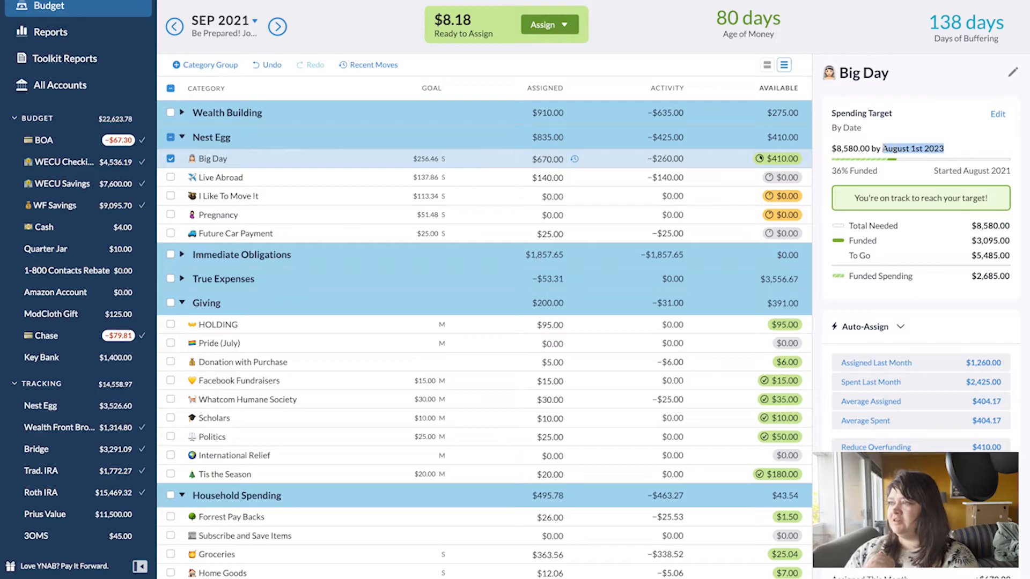
{"action": "left_click", "coordinate": [953, 151]}
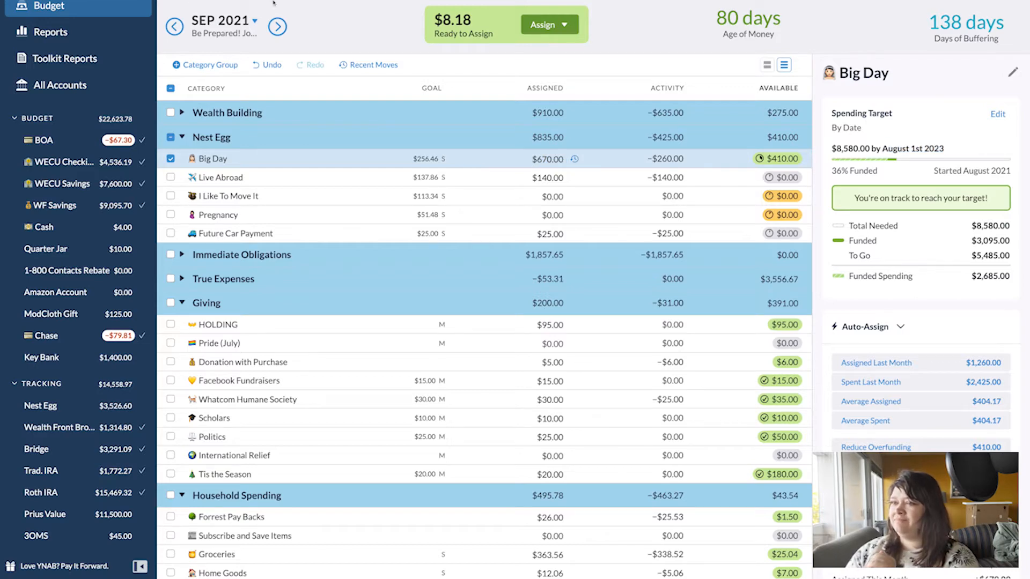
Compare the Big Day category's goal, assigned and available amounts between October and September 2021
{"action": "left_click", "coordinate": [277, 26]}
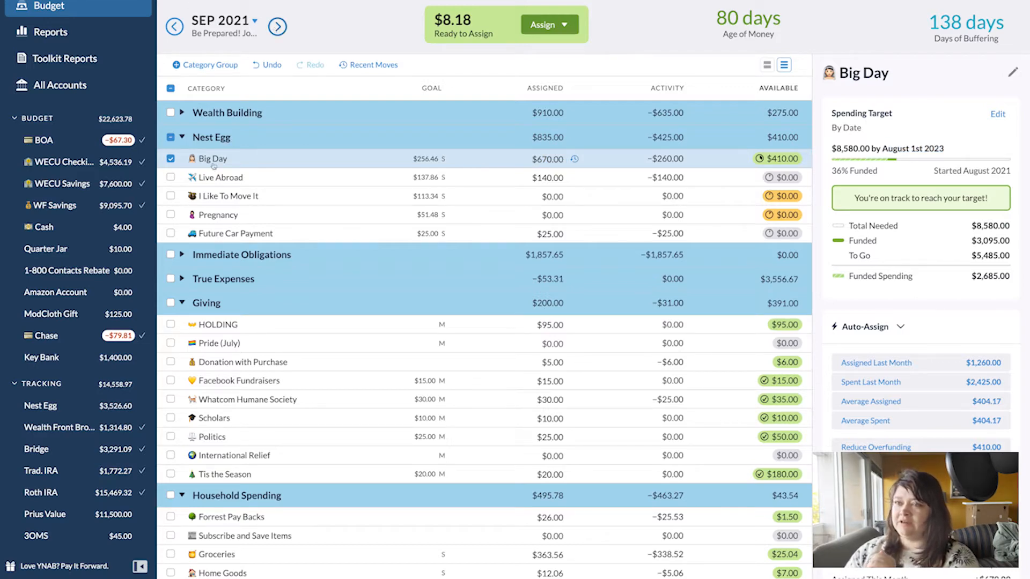
{"action": "left_click", "coordinate": [171, 159]}
{"action": "left_click", "coordinate": [504, 159]}
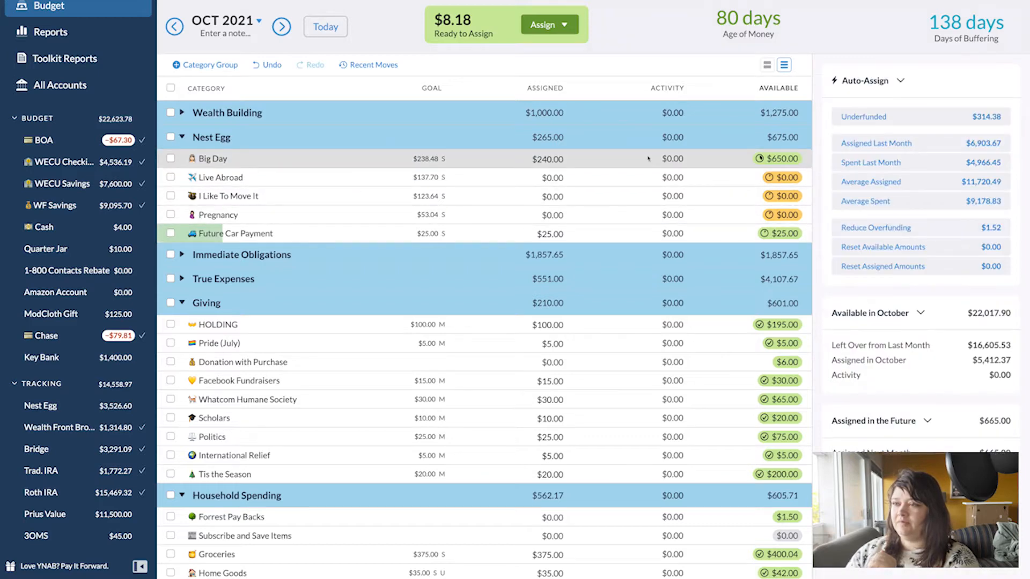
{"action": "key", "text": "Return"}
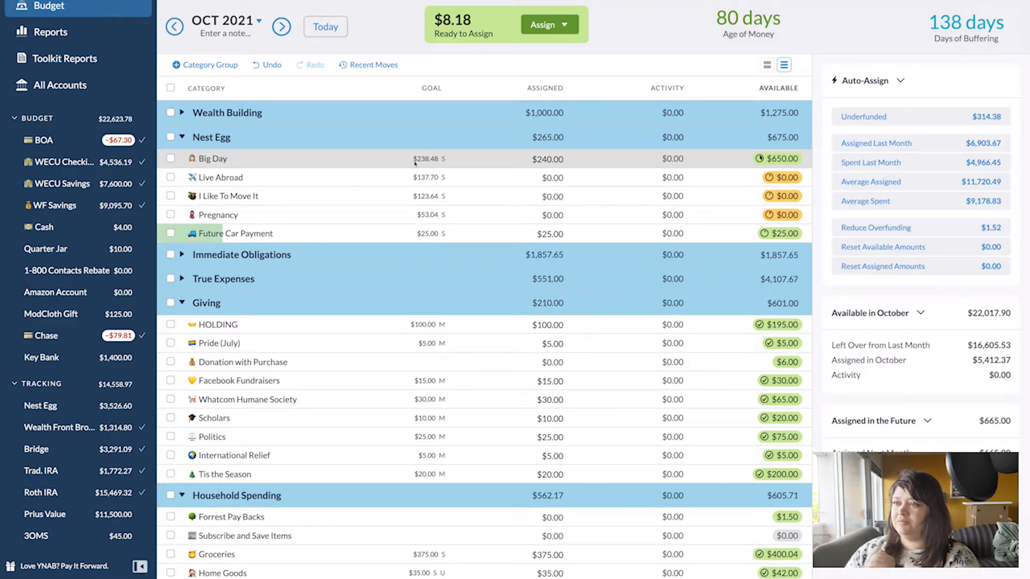
{"action": "left_click", "coordinate": [539, 159]}
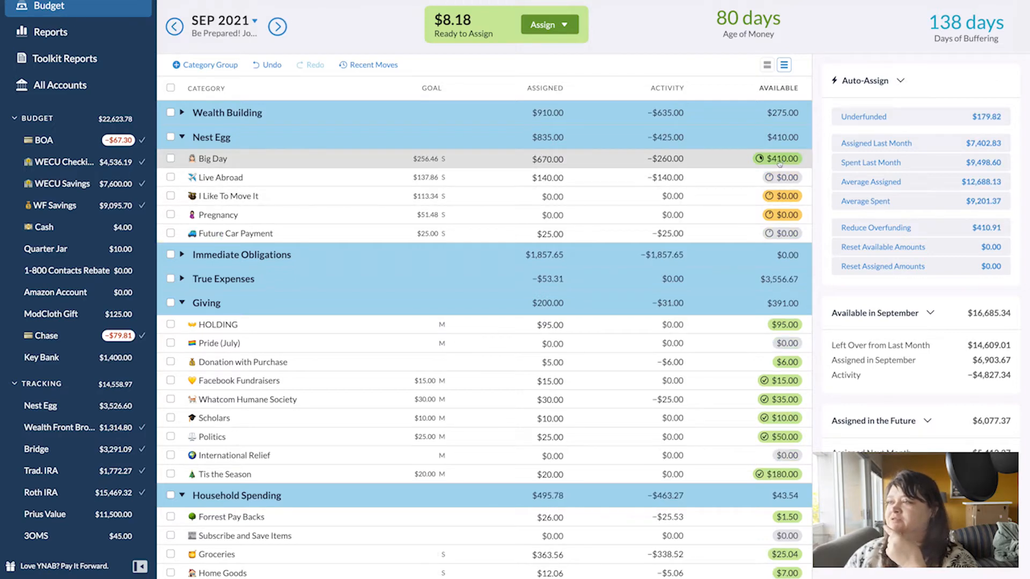
{"action": "mouse_move", "coordinate": [763, 164]}
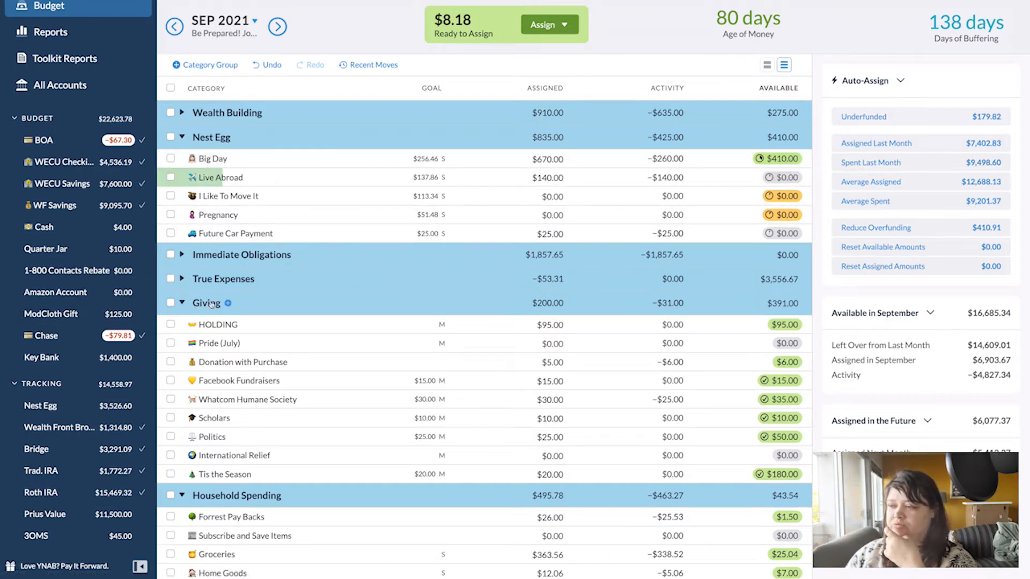
Review the September 2021 category groups through to the credit card payments, and expand True Expenses to examine its categories
{"action": "scroll", "coordinate": [232, 283], "scroll_direction": "down", "scroll_amount": 1}
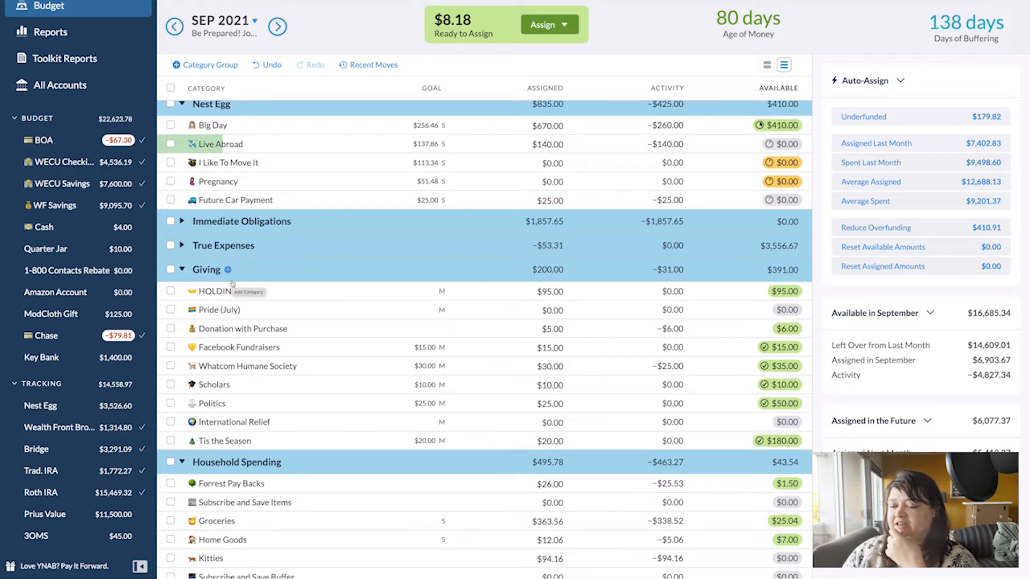
{"action": "scroll", "coordinate": [232, 283], "scroll_direction": "down", "scroll_amount": 15}
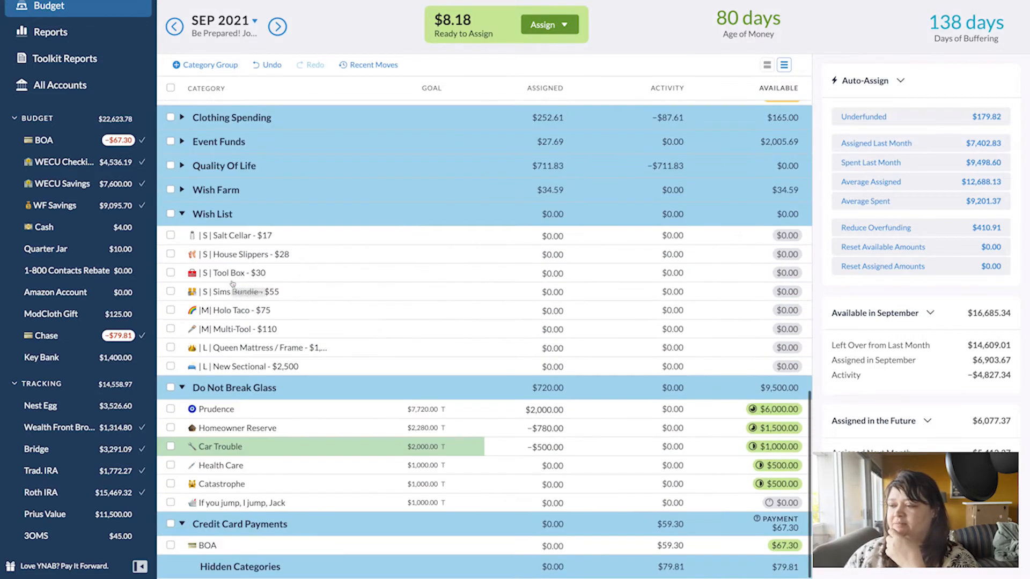
{"action": "scroll", "coordinate": [237, 282], "scroll_direction": "up", "scroll_amount": 16}
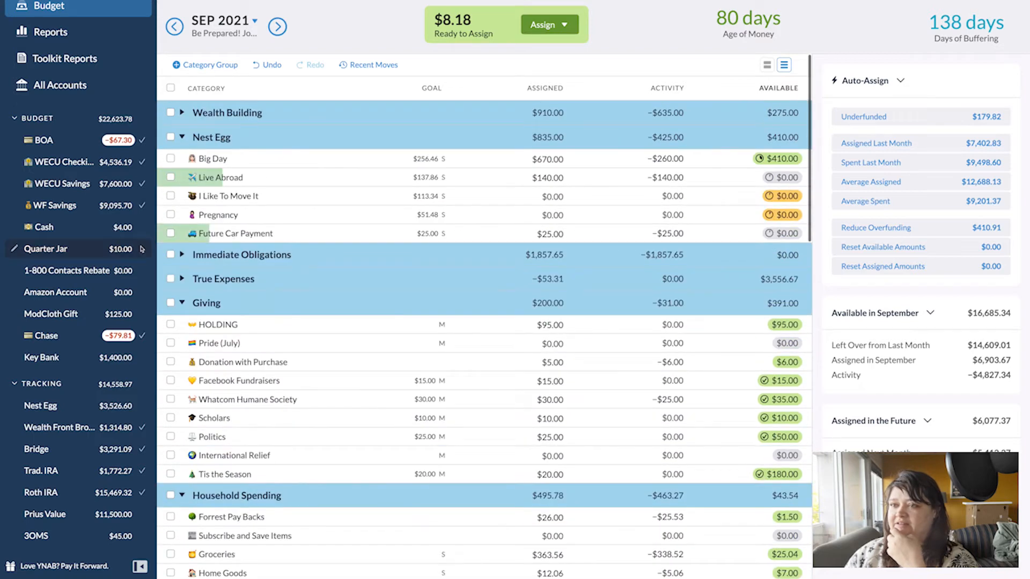
{"action": "left_click", "coordinate": [243, 285]}
{"action": "scroll", "coordinate": [252, 287], "scroll_direction": "down", "scroll_amount": 1}
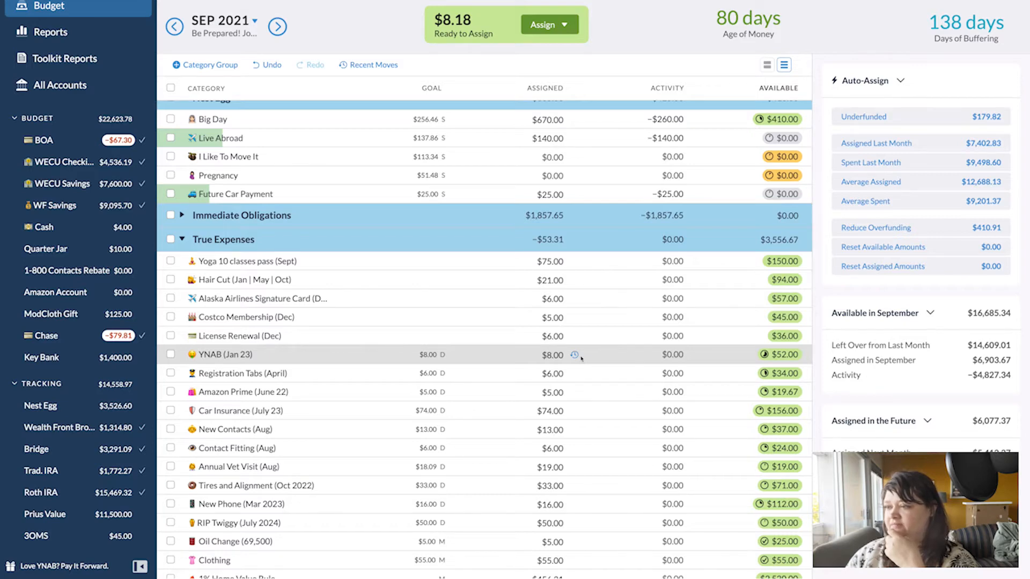
{"action": "scroll", "coordinate": [581, 358], "scroll_direction": "down", "scroll_amount": 1}
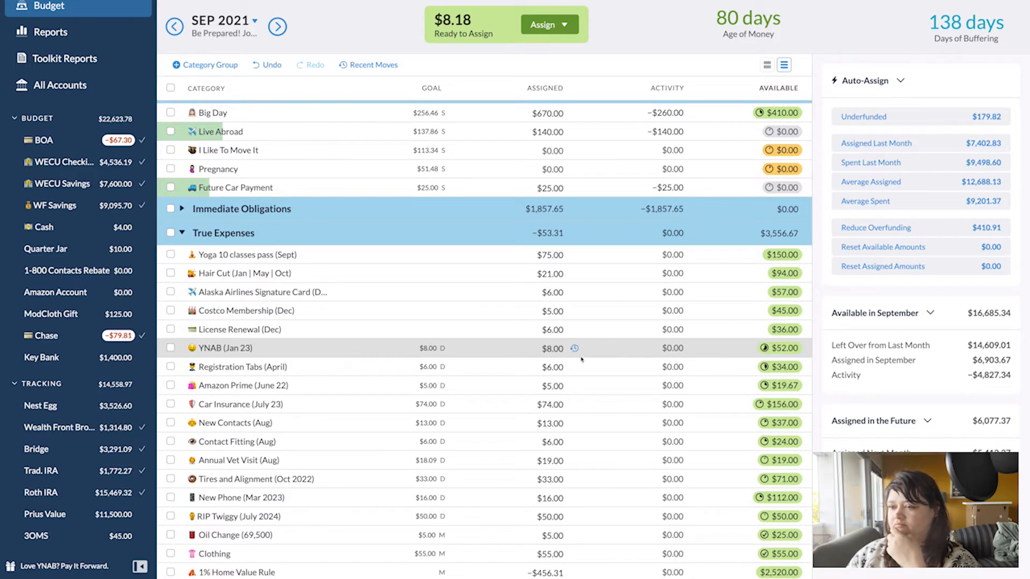
{"action": "scroll", "coordinate": [259, 262], "scroll_direction": "down", "scroll_amount": 5}
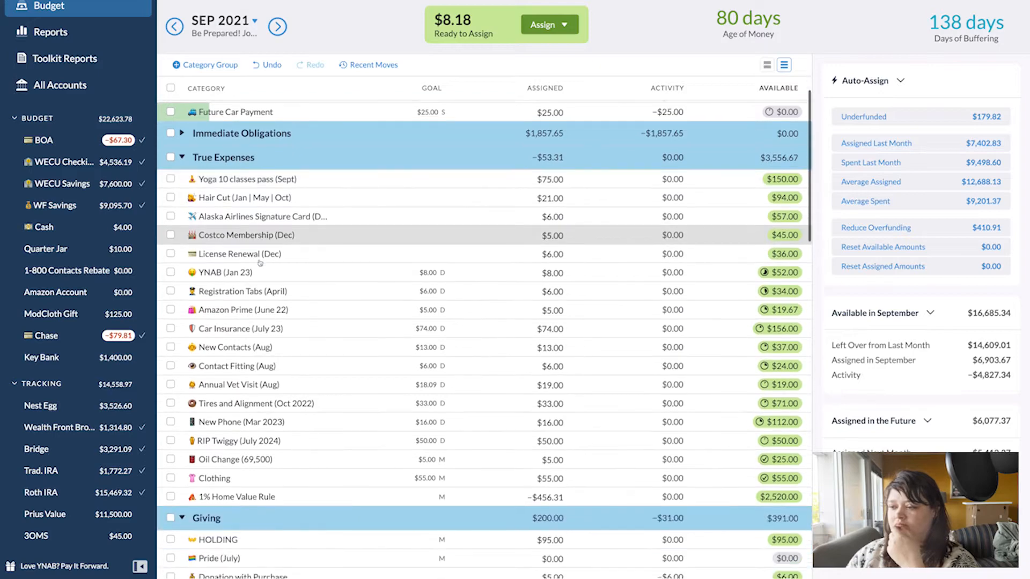
Show the November 2021 budget and expand the Immediate Obligations group
{"action": "left_click", "coordinate": [276, 27]}
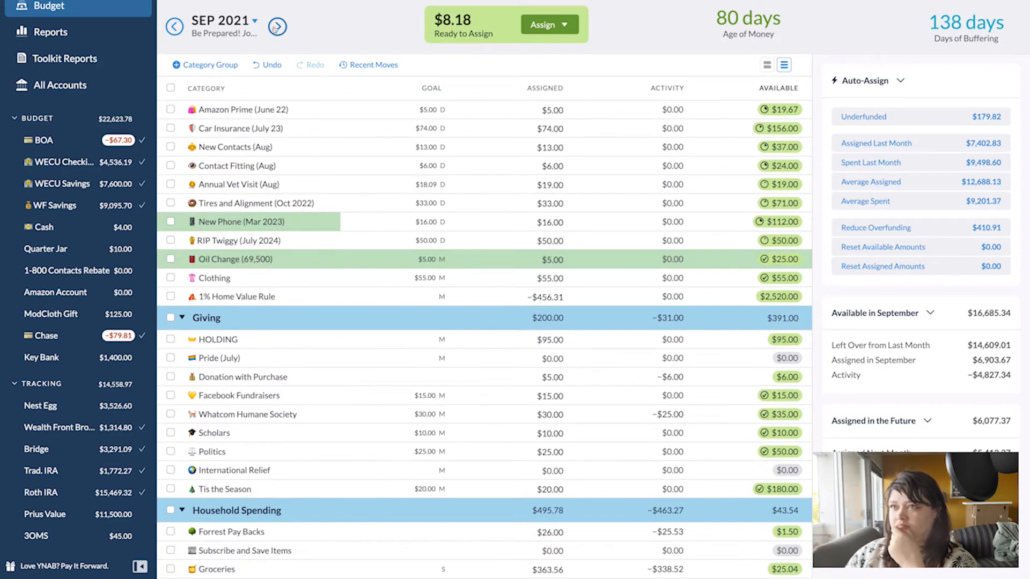
{"action": "left_click", "coordinate": [277, 28]}
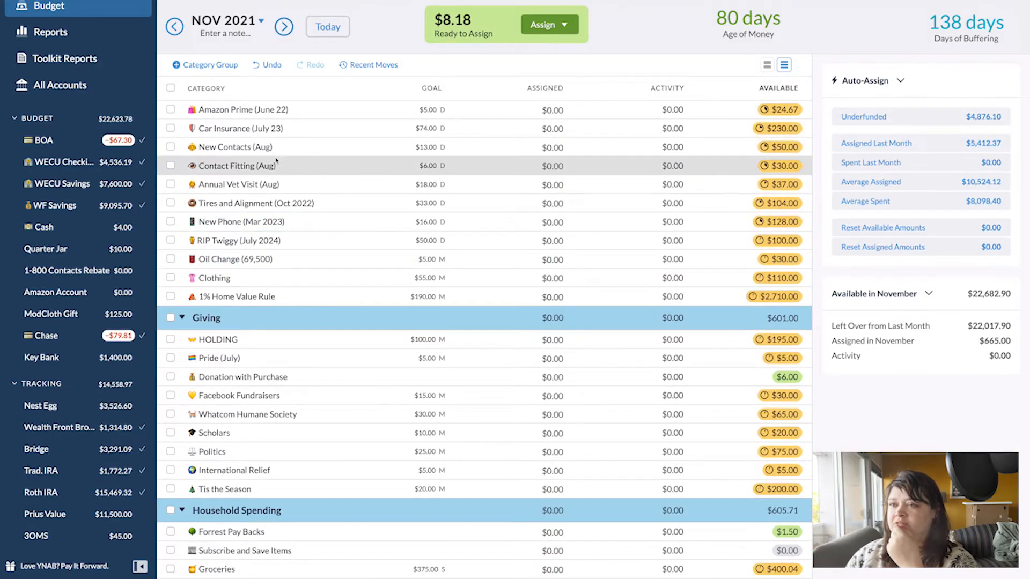
{"action": "scroll", "coordinate": [277, 161], "scroll_direction": "up", "scroll_amount": 6}
{"action": "left_click", "coordinate": [181, 254]}
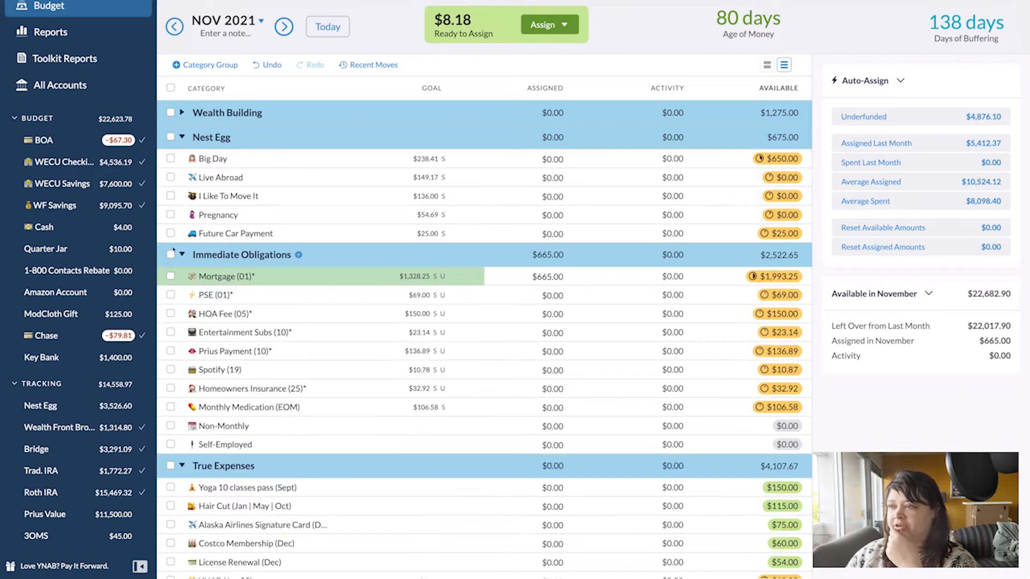
Set the Mortgage category's November 2021 assignment to $668.25
{"action": "left_click", "coordinate": [521, 275]}
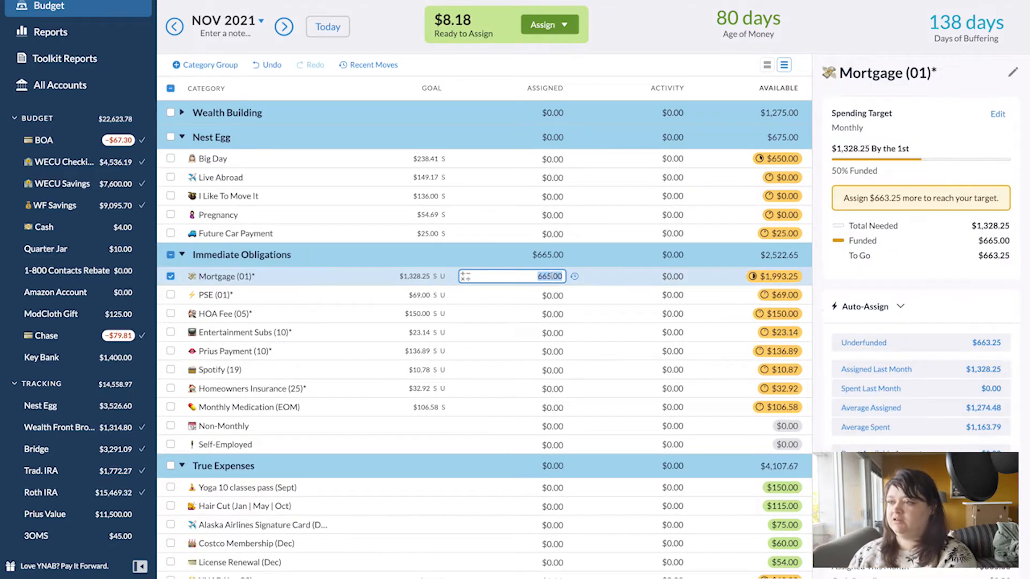
{"action": "type", "text": "+3.23"}
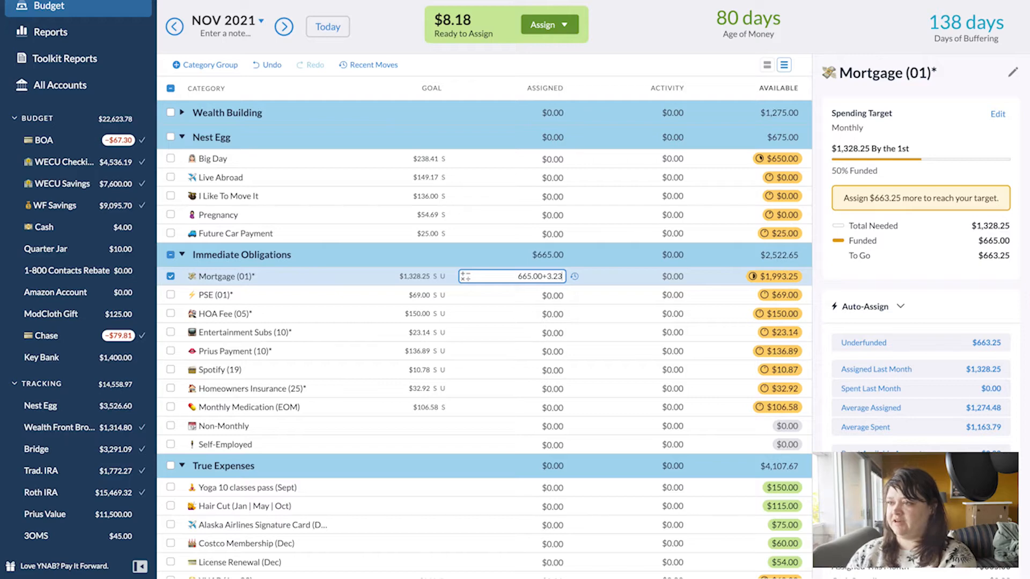
{"action": "key", "text": "Return"}
{"action": "key", "text": "Up"}
{"action": "type", "text": "668.25"}
{"action": "key", "text": "Return"}
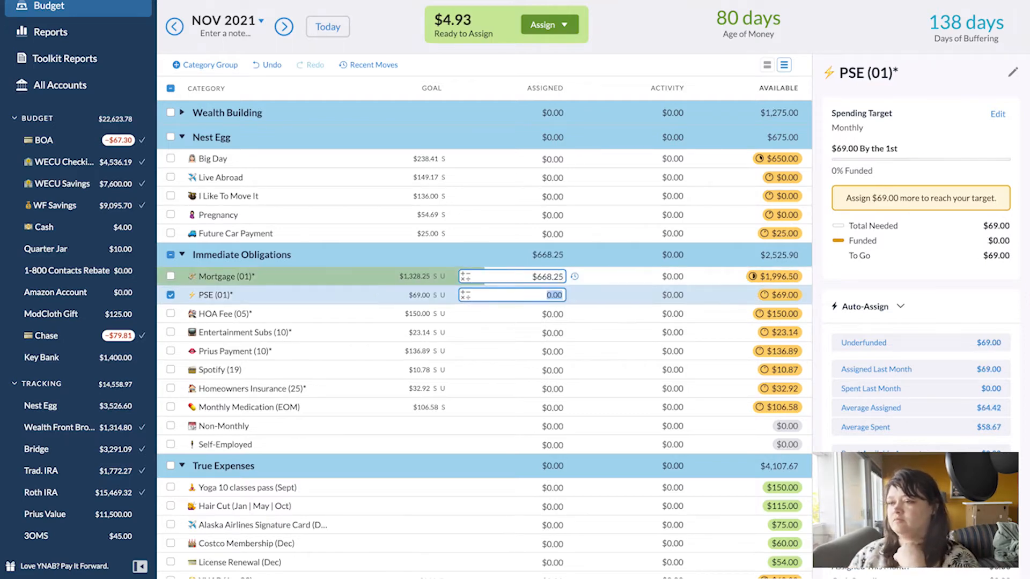
Check how much the Mortgage category still needs for its November 2021 target, leaving no category selected
{"action": "key", "text": "Up"}
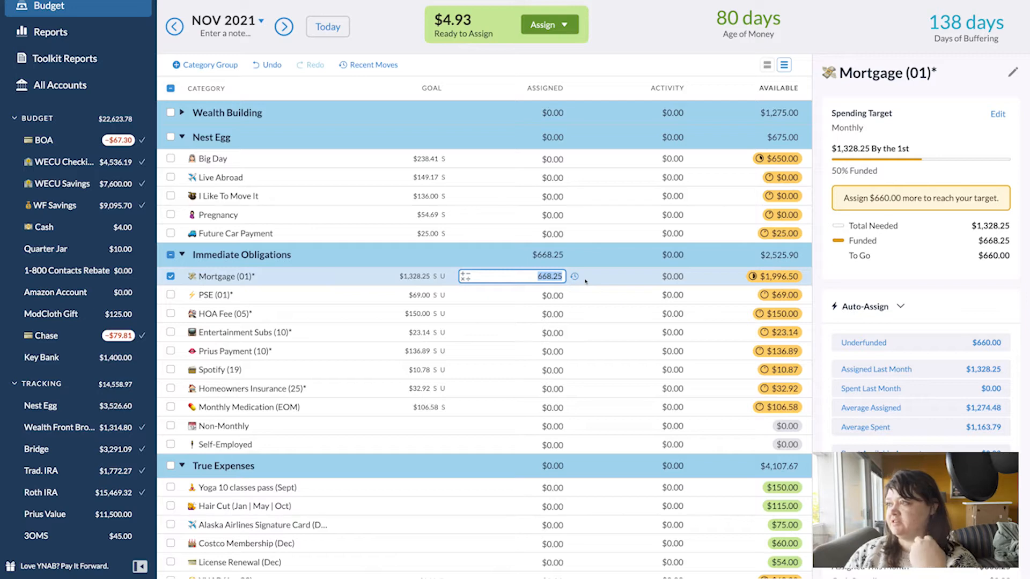
{"action": "left_click_drag", "start_coordinate": [1014, 248], "coordinate": [960, 257]}
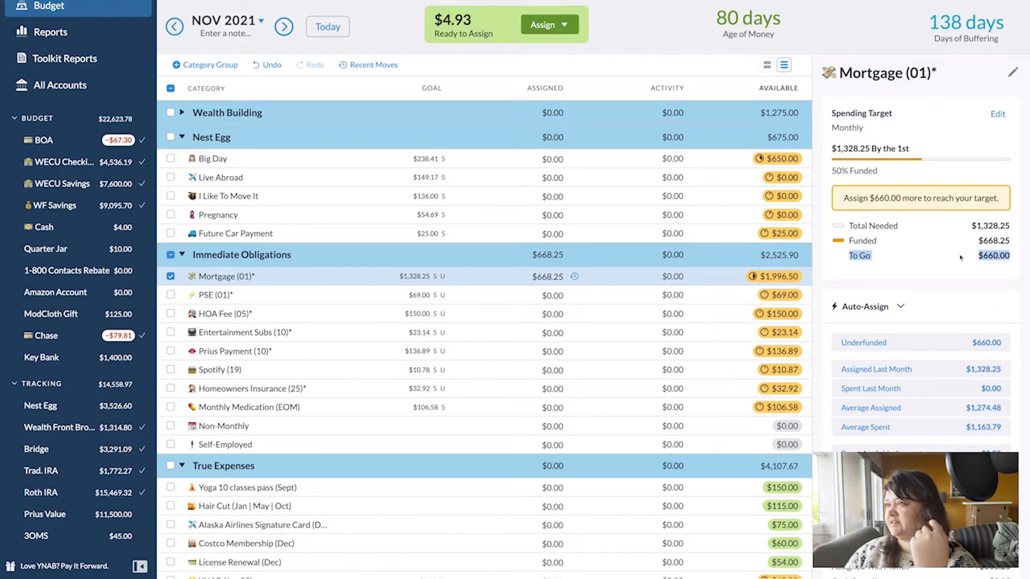
{"action": "left_click", "coordinate": [170, 255]}
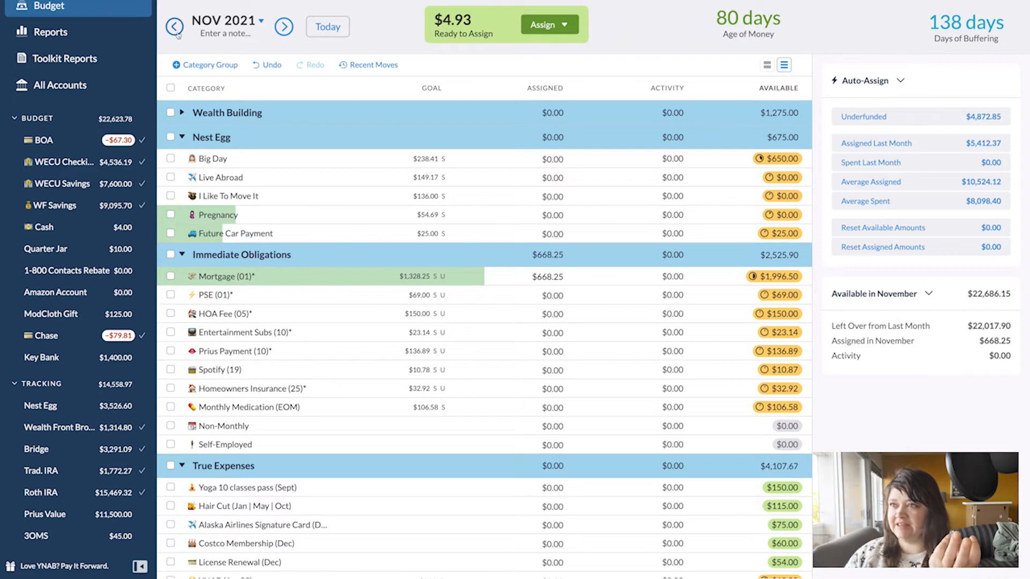
Assign the remaining $4.93 to the Found it! category in September 2021
{"action": "left_click", "coordinate": [348, 24]}
{"action": "left_click", "coordinate": [566, 25]}
{"action": "left_click", "coordinate": [542, 159]}
{"action": "type", "text": "foun"}
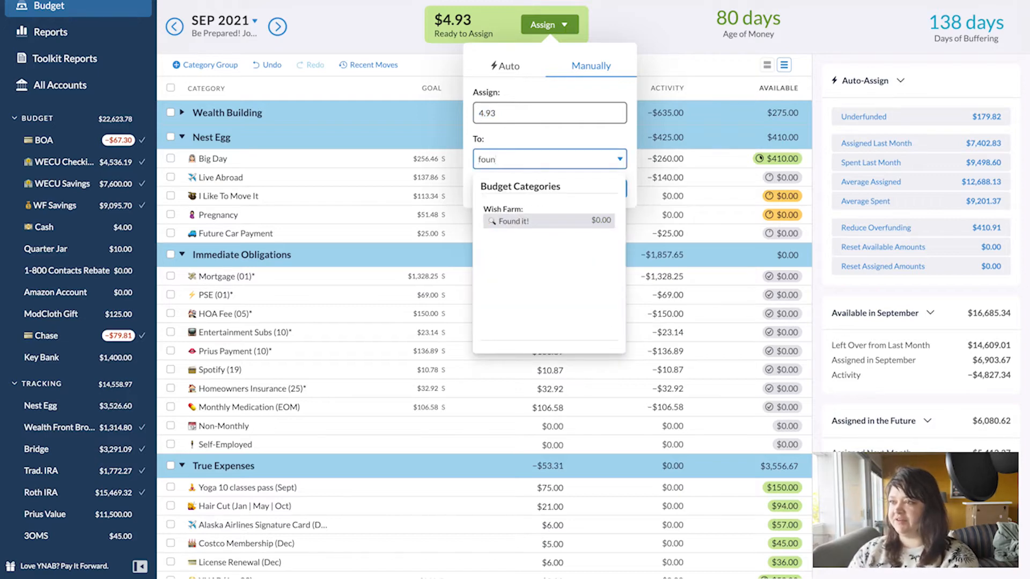
{"action": "key", "text": "Return"}
{"action": "key", "text": "Return"}
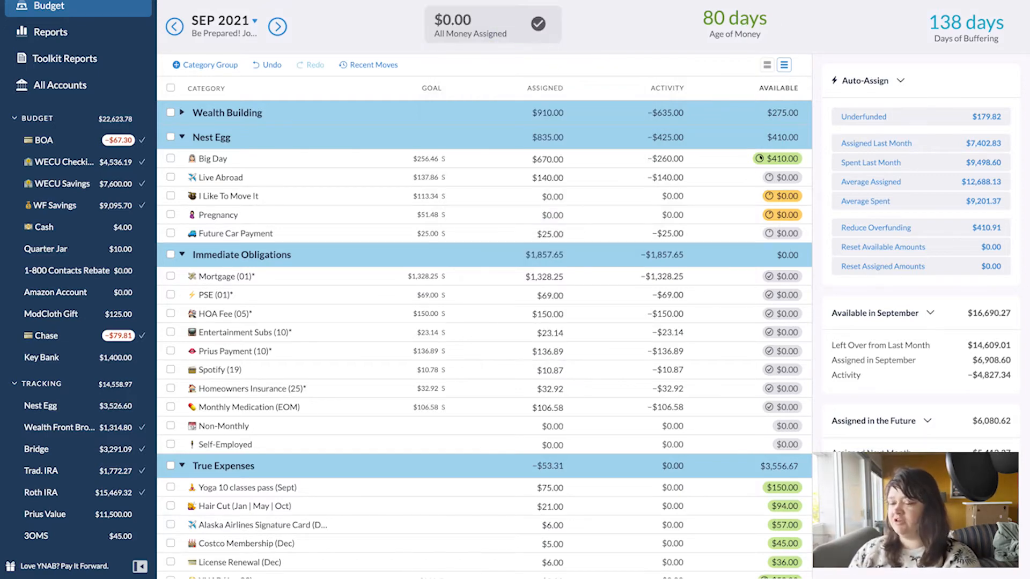
Review the September 2021 groups from Wealth Building through Giving, leaving each of them collapsed
{"action": "left_click", "coordinate": [181, 113]}
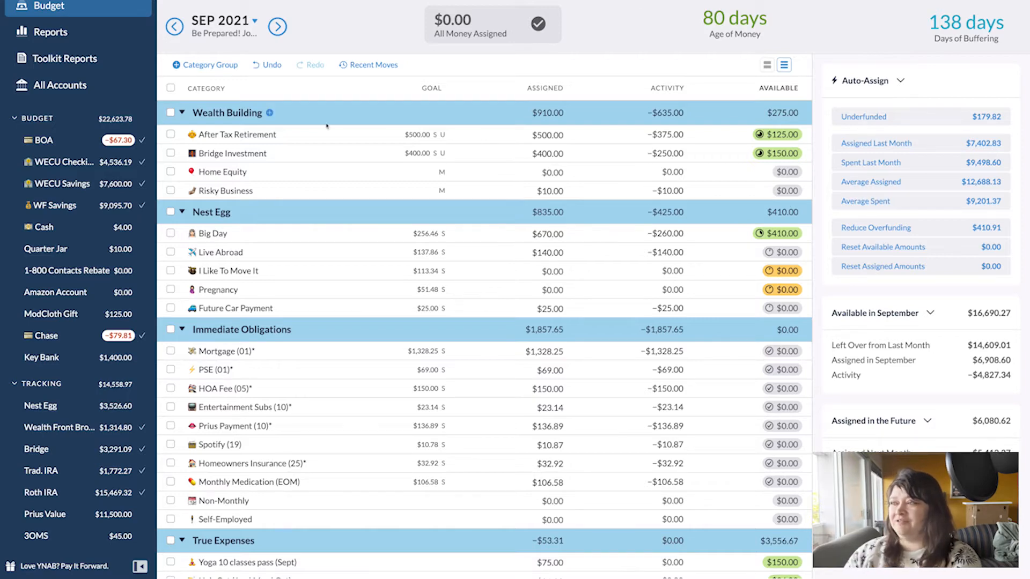
{"action": "left_click", "coordinate": [183, 113]}
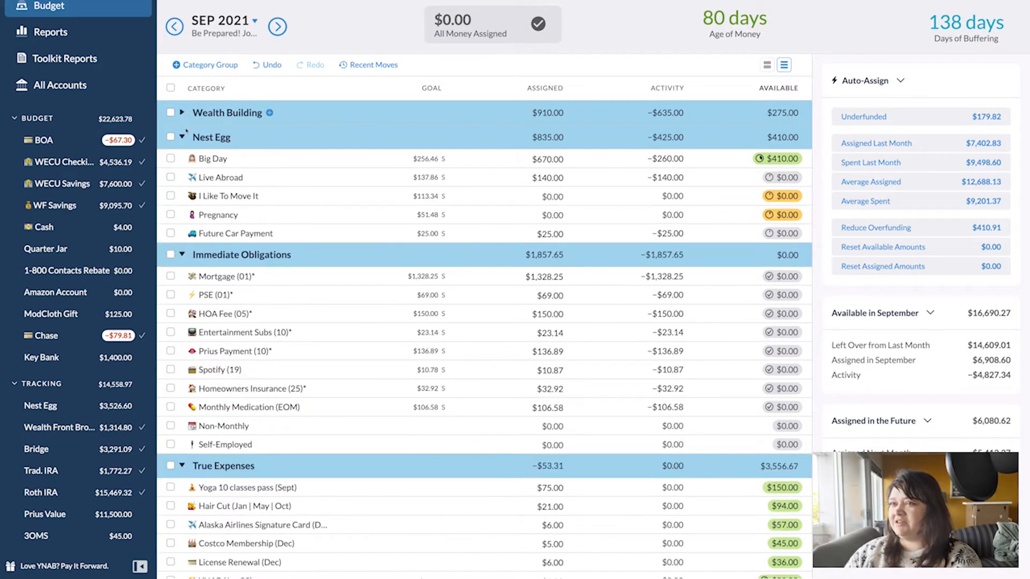
{"action": "left_click", "coordinate": [183, 138]}
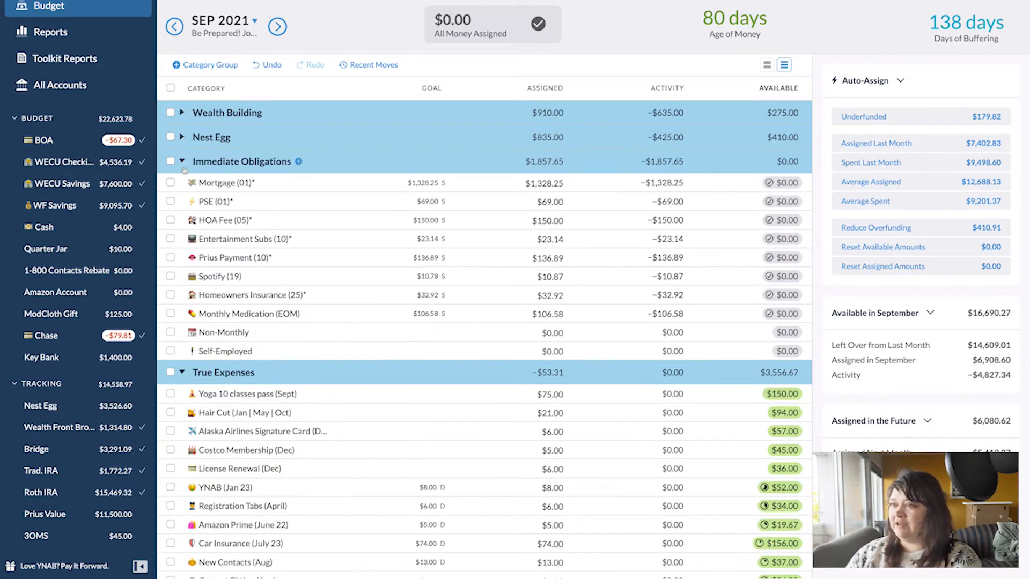
{"action": "left_click", "coordinate": [183, 161]}
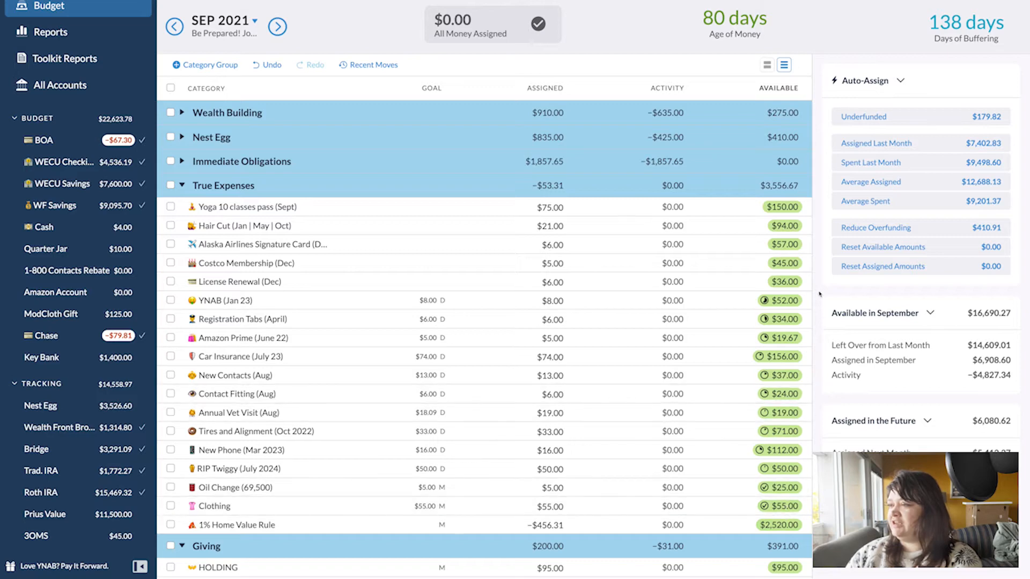
{"action": "left_click", "coordinate": [182, 185]}
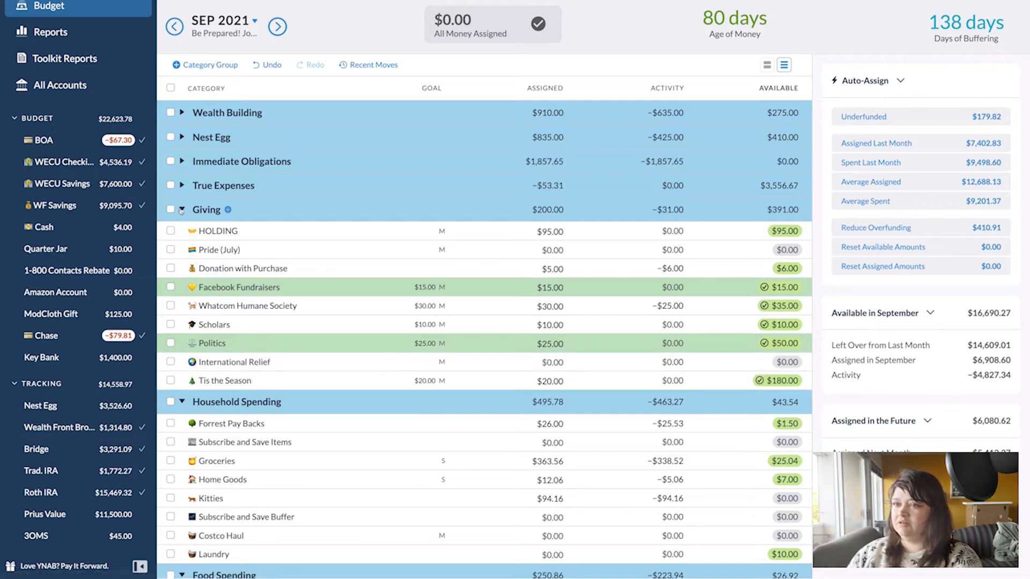
{"action": "left_click", "coordinate": [182, 209]}
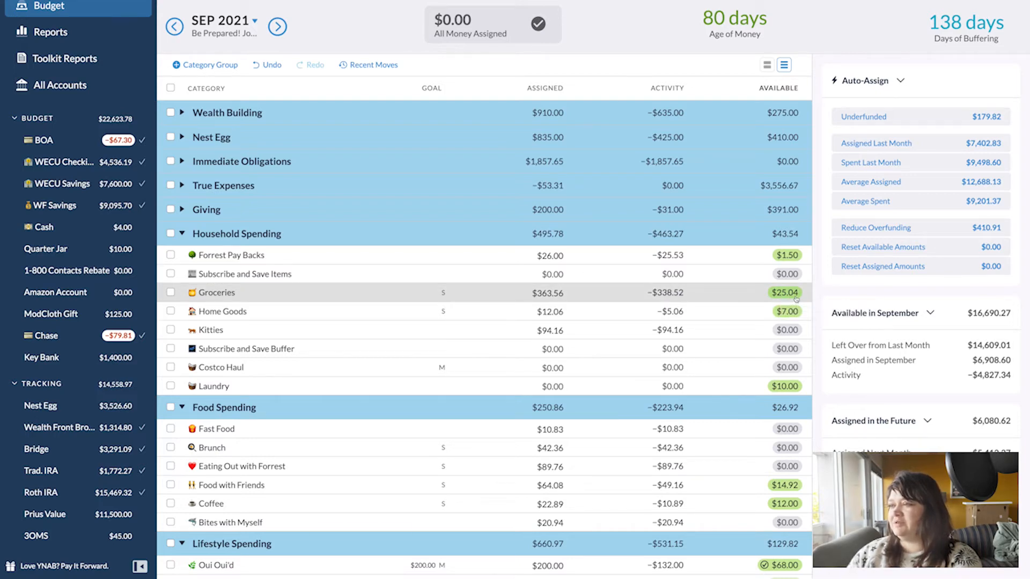
Move $0.04 from the Groceries category's September 2021 available money to Found it!, leaving Home Goods as it is
{"action": "left_click", "coordinate": [796, 297]}
{"action": "key", "text": "Left"}
{"action": "key", "text": "shift+Right"}
{"action": "key", "text": "shift+Right"}
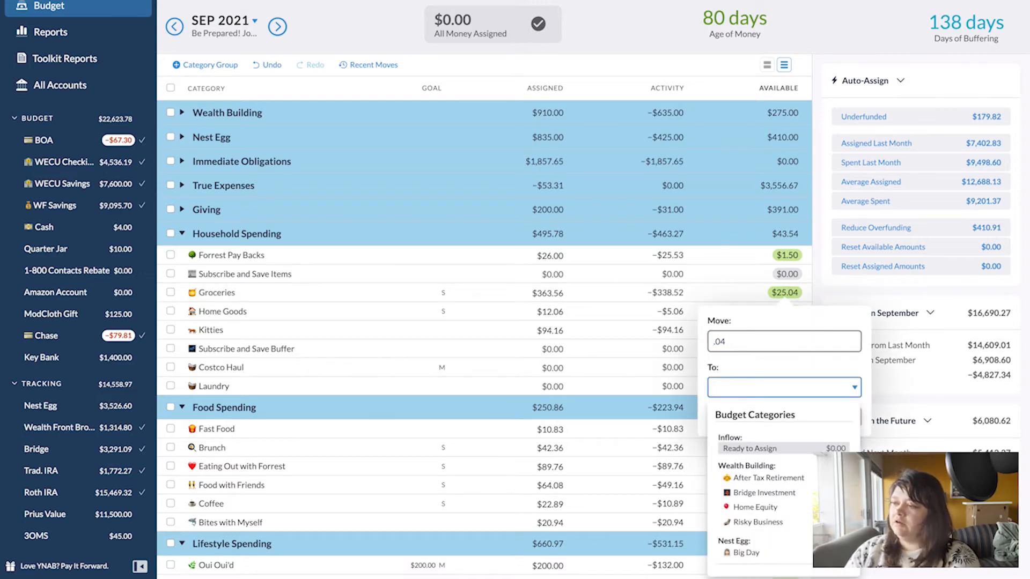
{"action": "type", "text": "found"}
{"action": "key", "text": "Return"}
{"action": "key", "text": "Return"}
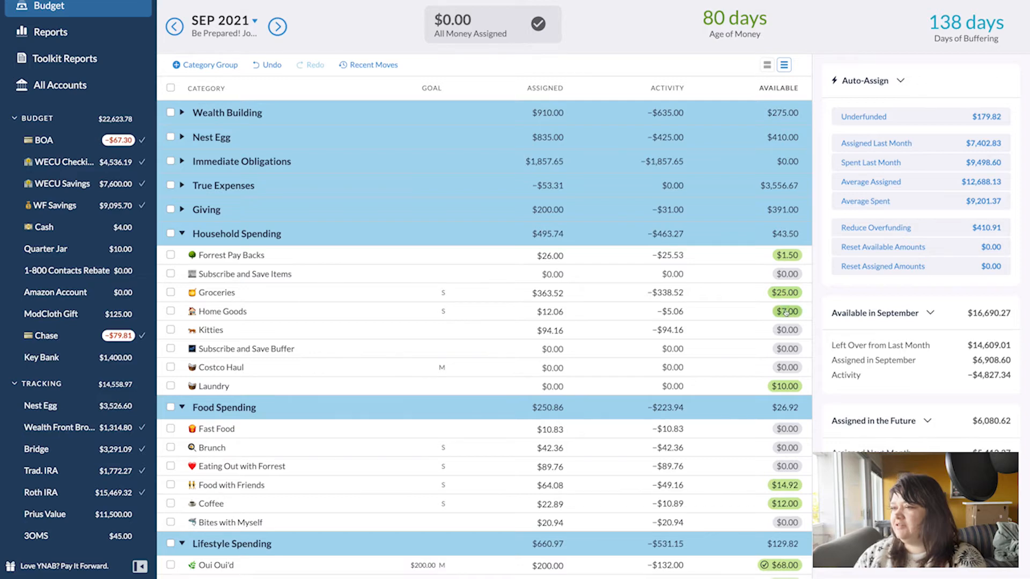
{"action": "left_click", "coordinate": [786, 311]}
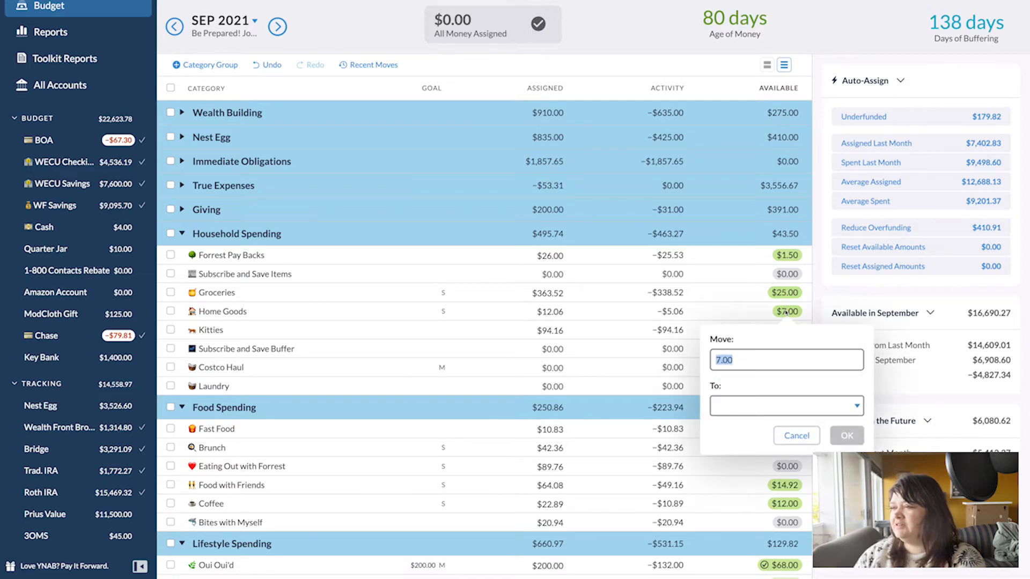
{"action": "left_click", "coordinate": [796, 435]}
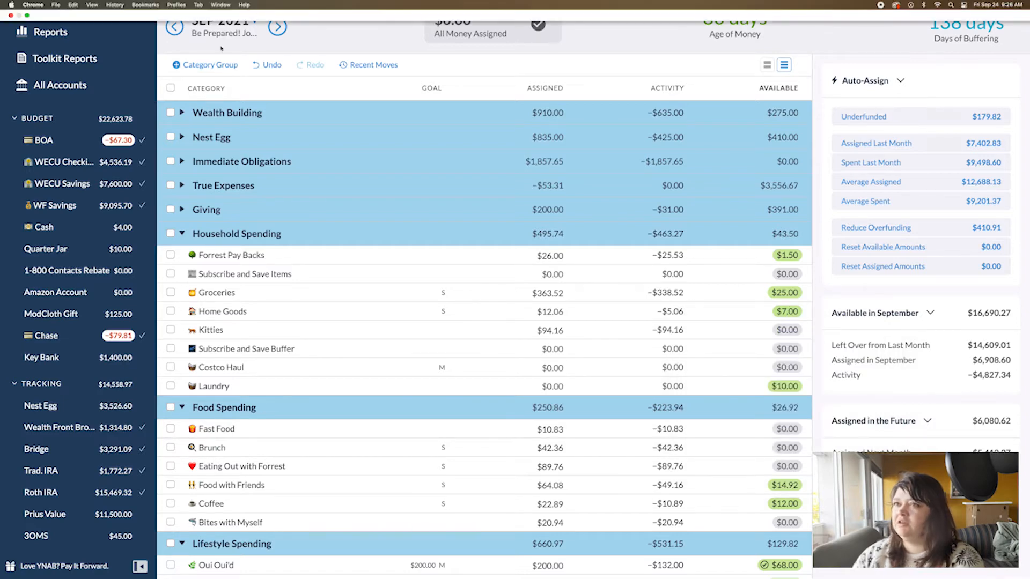
Reduce the October 2021 assignment of the Costco Haul category by $50, then return to September 2021
{"action": "left_click", "coordinate": [277, 28]}
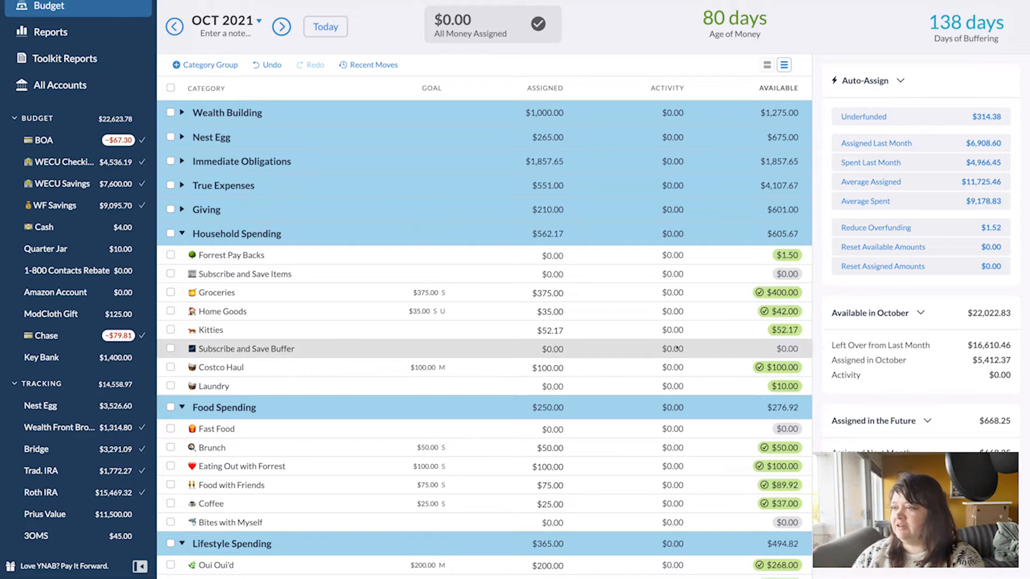
{"action": "left_click", "coordinate": [516, 368]}
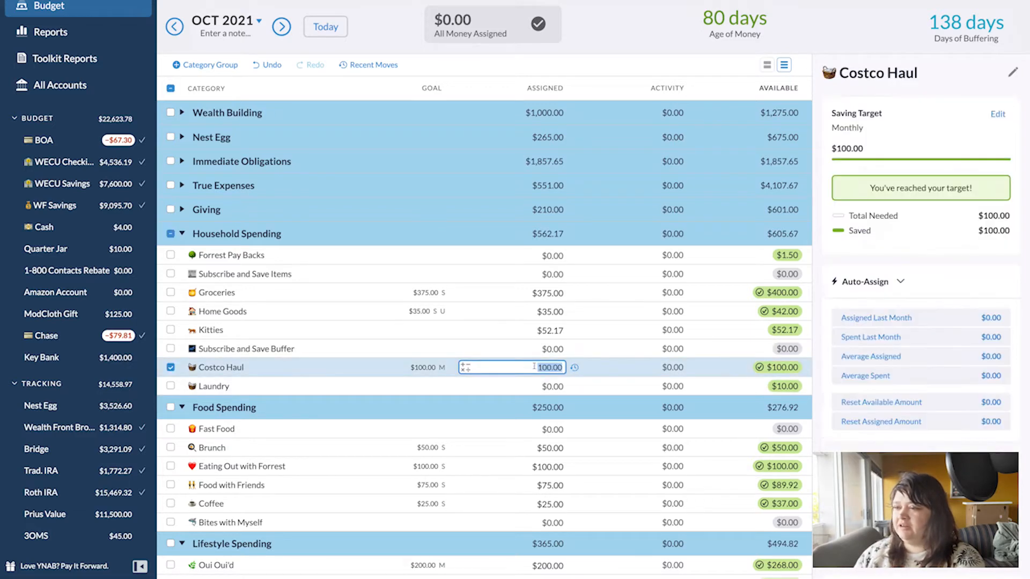
{"action": "key", "text": "ctrl+a"}
{"action": "type", "text": "50"}
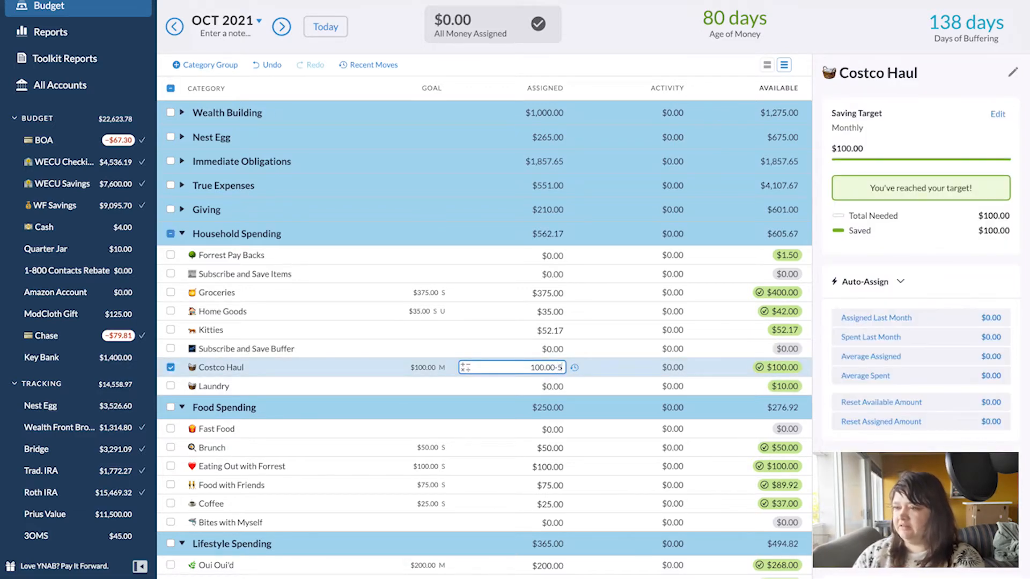
{"action": "key", "text": "Return"}
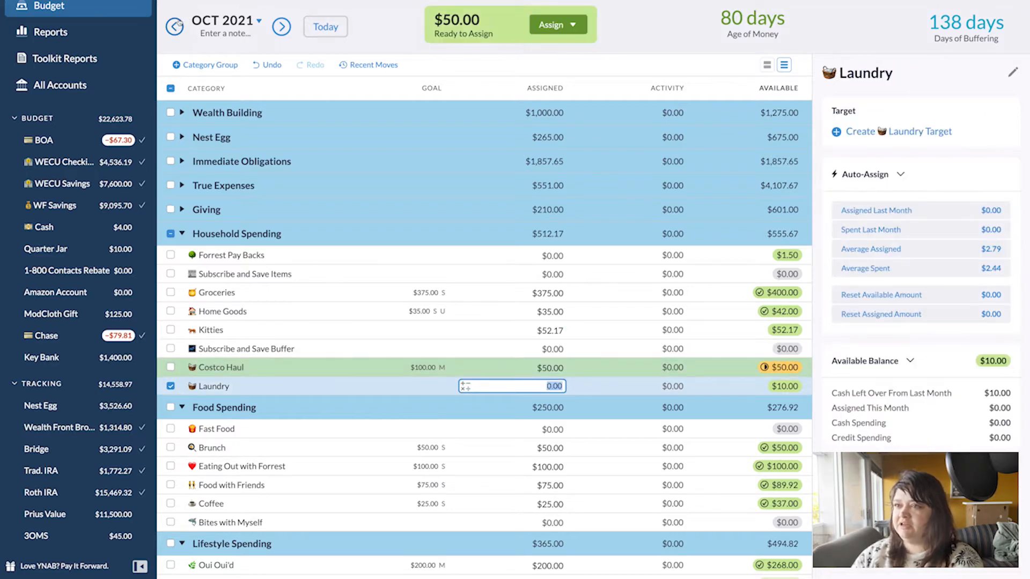
{"action": "key", "text": "Escape"}
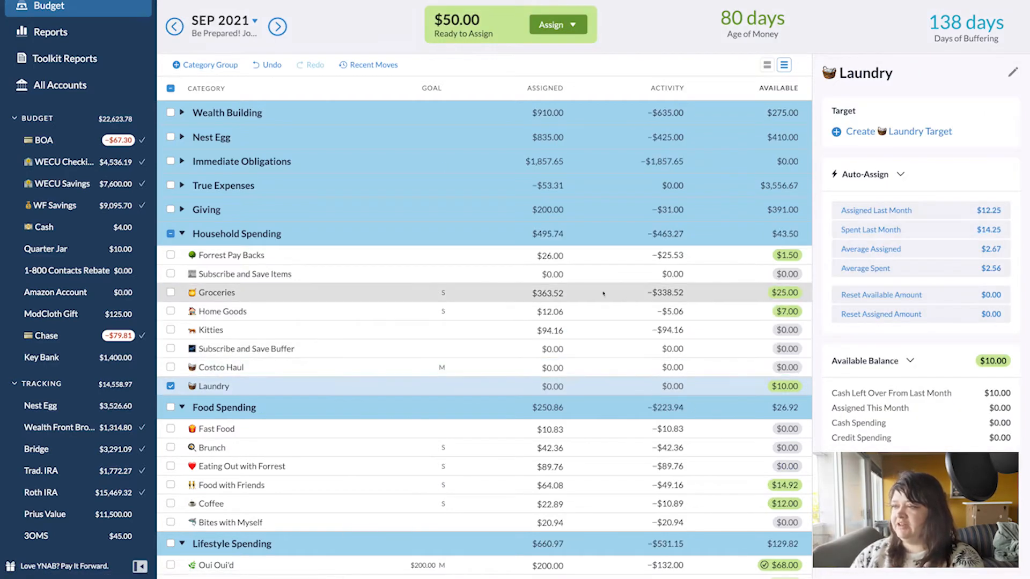
Add $30 to the amount assigned to the Groceries category in September 2021
{"action": "left_click", "coordinate": [552, 292]}
{"action": "left_click", "coordinate": [552, 292]}
{"action": "key", "text": "Right"}
{"action": "type", "text": "+30"}
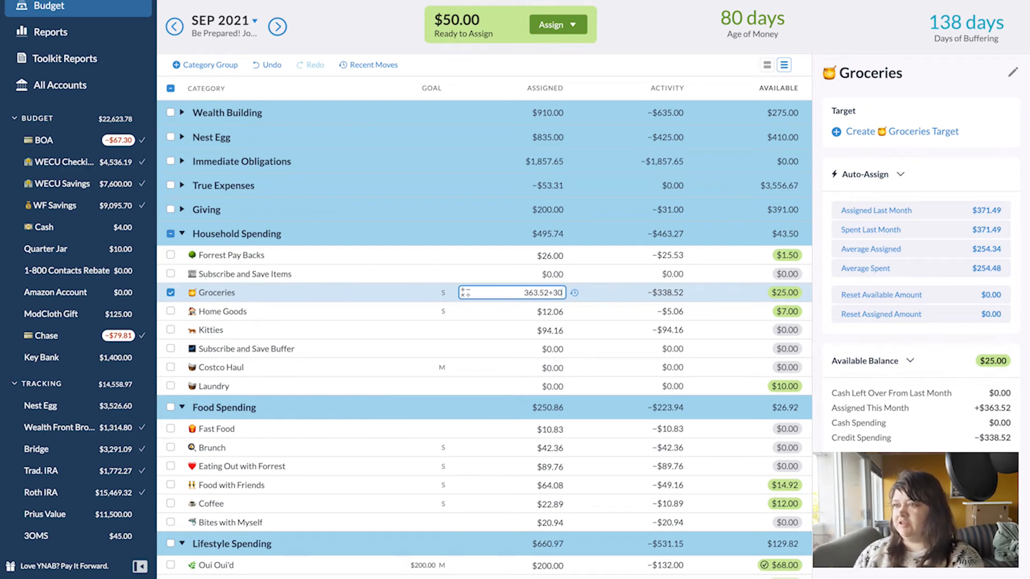
{"action": "key", "text": "Return"}
Add $20 to the Home Goods category's September 2021 assignment, leaving no category selected
{"action": "key", "text": "Right"}
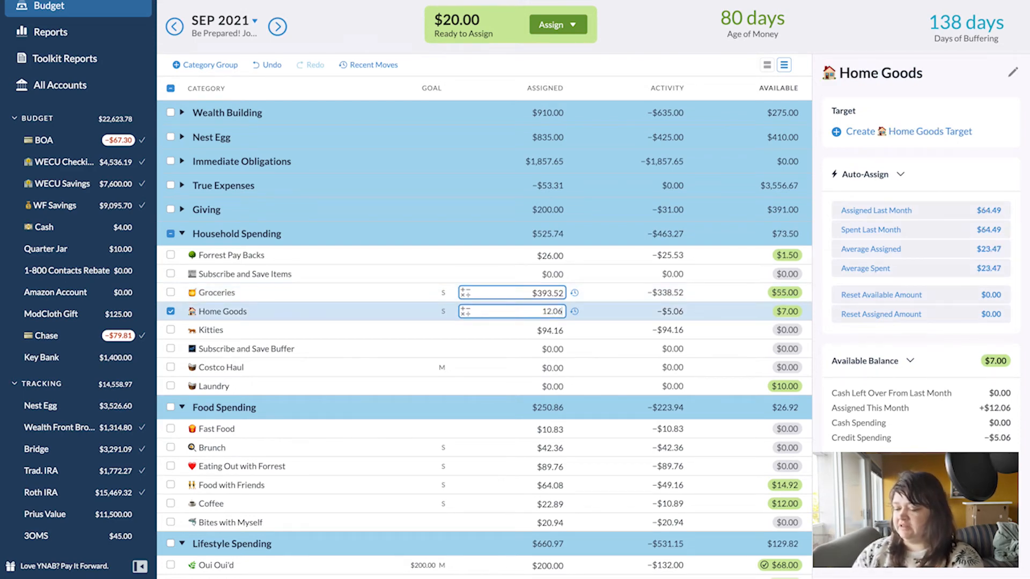
{"action": "type", "text": "+10"}
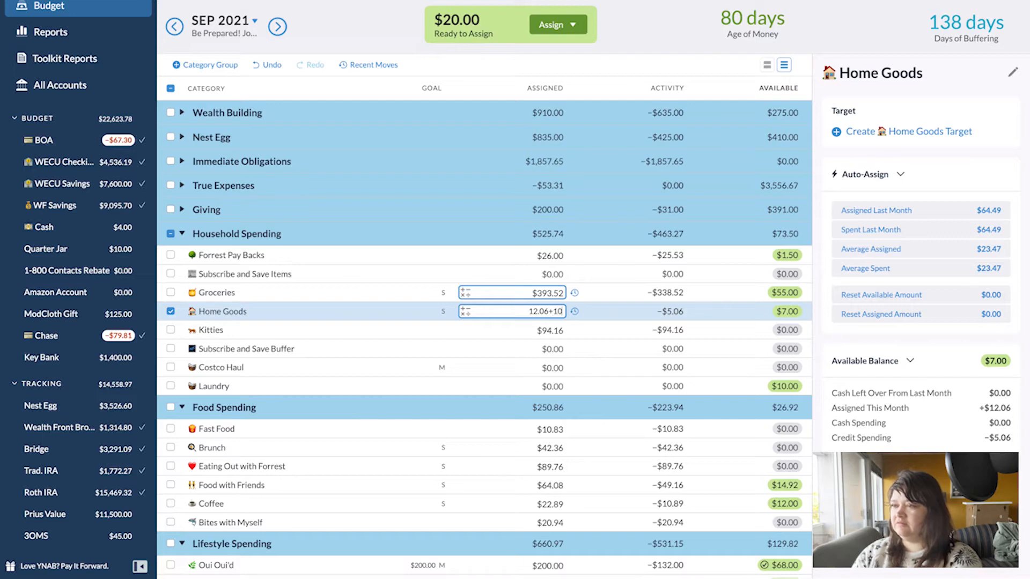
{"action": "key", "text": "BackSpace"}
{"action": "key", "text": "BackSpace"}
{"action": "type", "text": "20"}
{"action": "key", "text": "Return"}
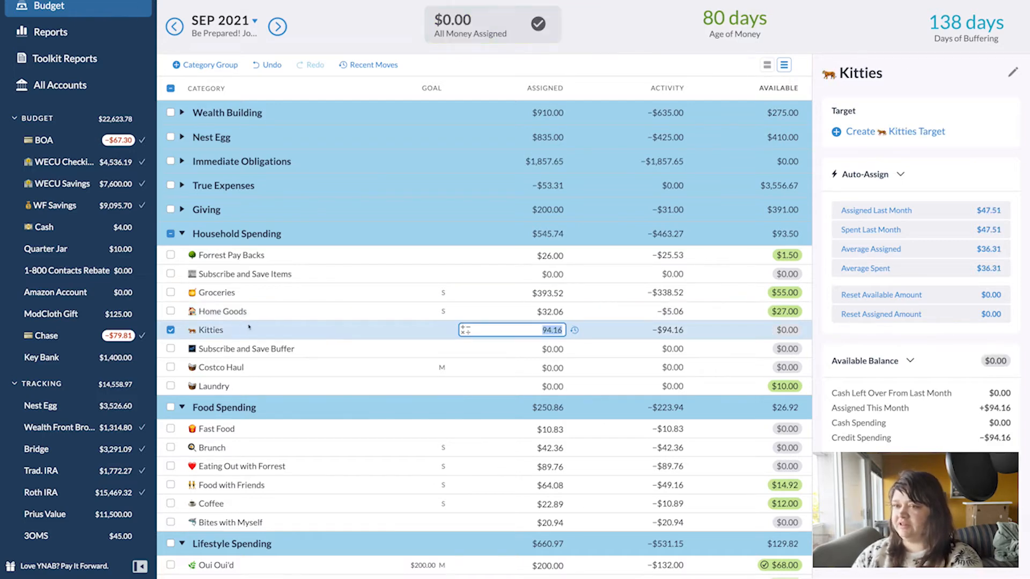
{"action": "left_click", "coordinate": [722, 327]}
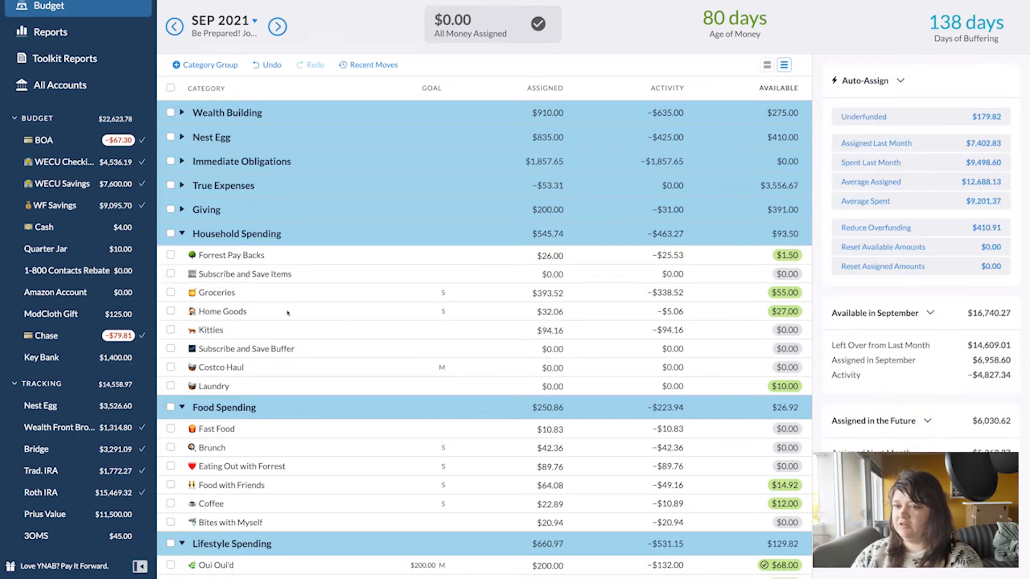
Collapse the Household Spending group and move $0.92 from Food with Friends' September 2021 available money to Found it!
{"action": "left_click", "coordinate": [183, 235]}
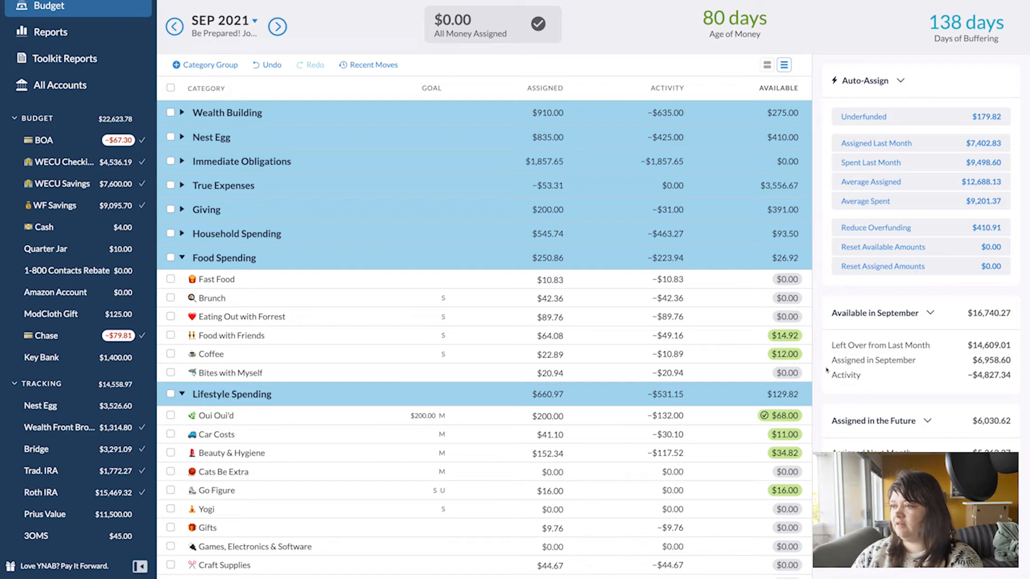
{"action": "left_click", "coordinate": [784, 336]}
{"action": "key", "text": "Left"}
{"action": "key", "text": "shift+Right"}
{"action": "key", "text": "shift+Right"}
{"action": "key", "text": "BackSpace"}
{"action": "key", "text": "Tab"}
{"action": "type", "text": "fou"}
{"action": "key", "text": "Return"}
{"action": "key", "text": "Return"}
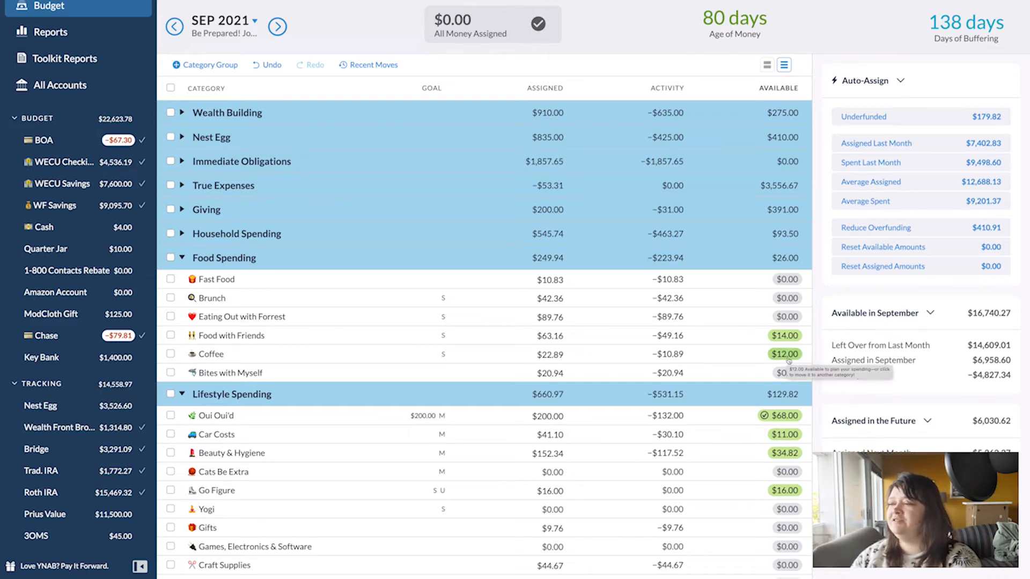
Move $3.80 from the Coffee category's September 2021 available money to Found it!
{"action": "left_click", "coordinate": [787, 355]}
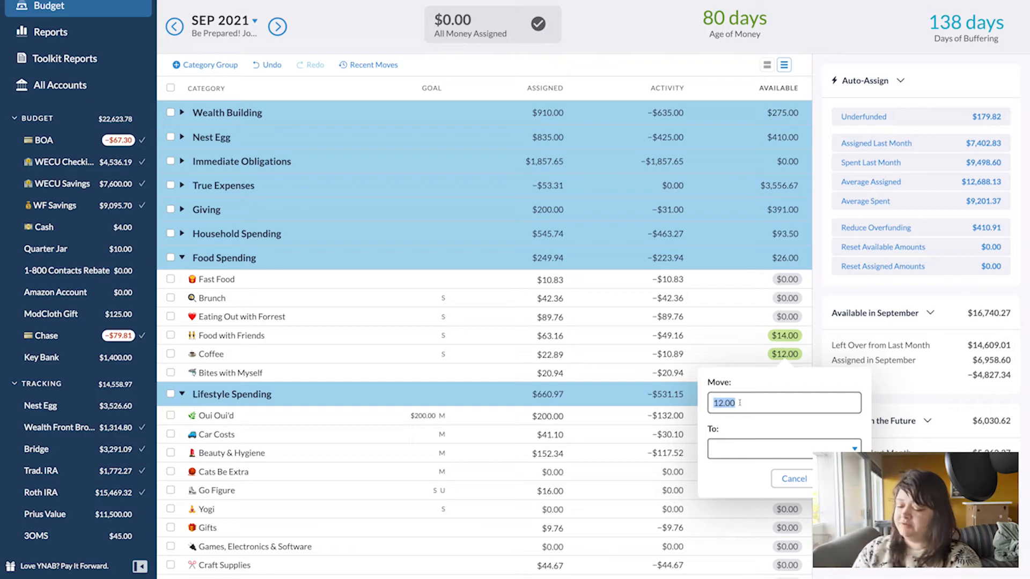
{"action": "type", "text": "10"}
{"action": "key", "text": "Tab"}
{"action": "type", "text": "fou"}
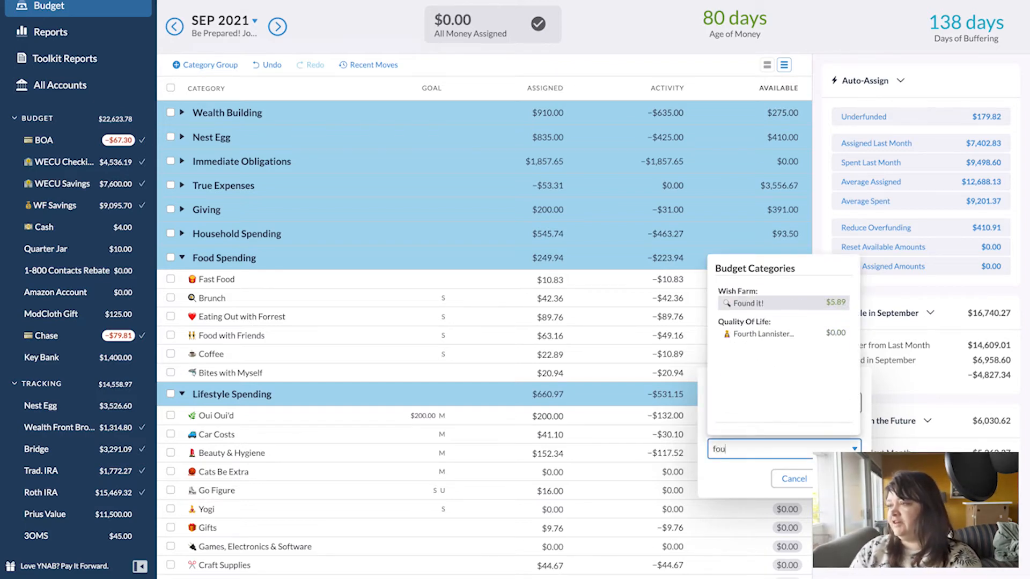
{"action": "key", "text": "Return"}
{"action": "key", "text": "Return"}
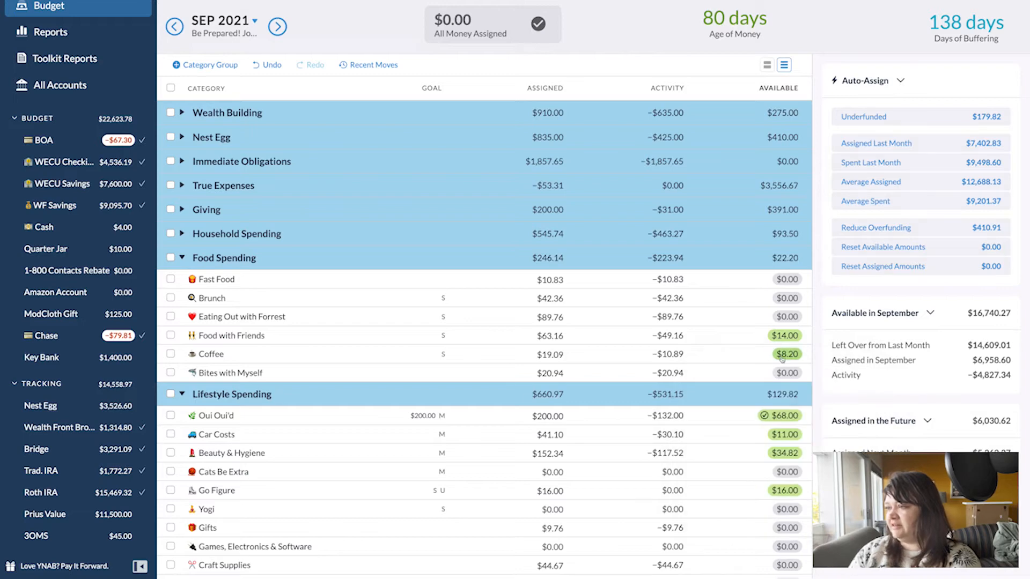
Move $8 from the Oui Oui'd category's September 2021 available money to the Found it! category
{"action": "scroll", "coordinate": [713, 364], "scroll_direction": "down", "scroll_amount": 2}
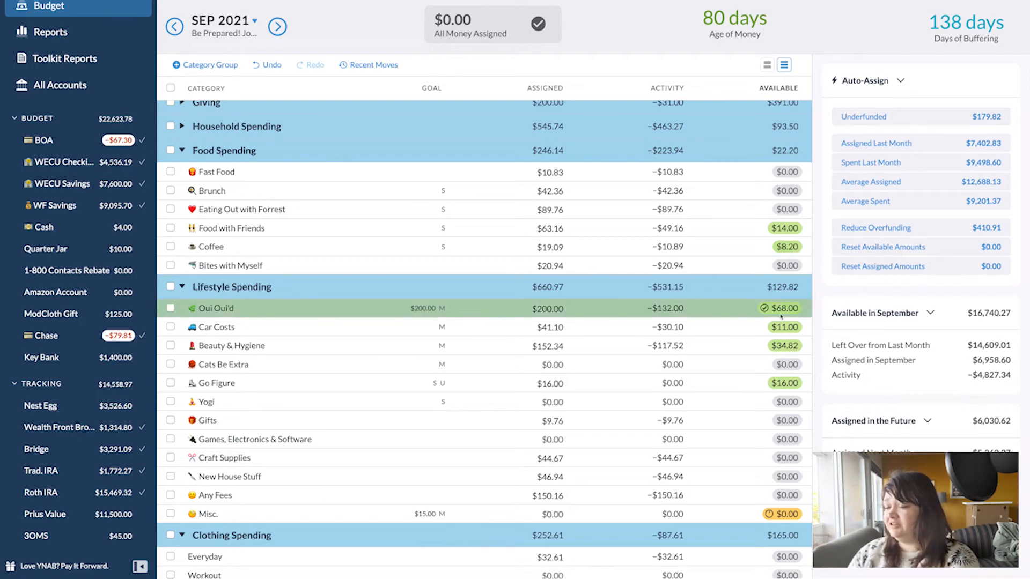
{"action": "scroll", "coordinate": [739, 326], "scroll_direction": "down", "scroll_amount": 1}
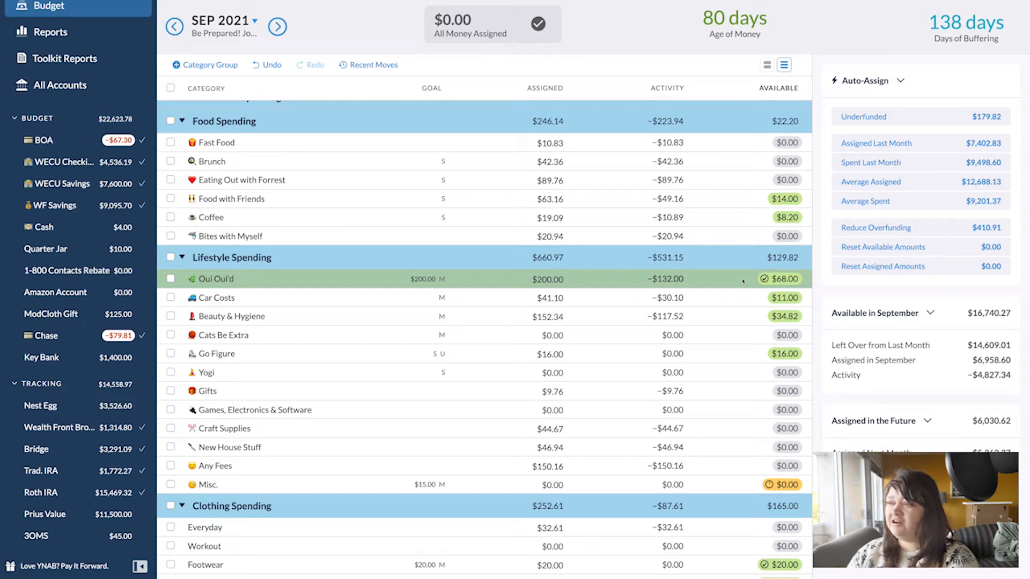
{"action": "left_click", "coordinate": [792, 280]}
{"action": "type", "text": "8"}
{"action": "key", "text": "Tab"}
{"action": "type", "text": "fou"}
{"action": "key", "text": "Return"}
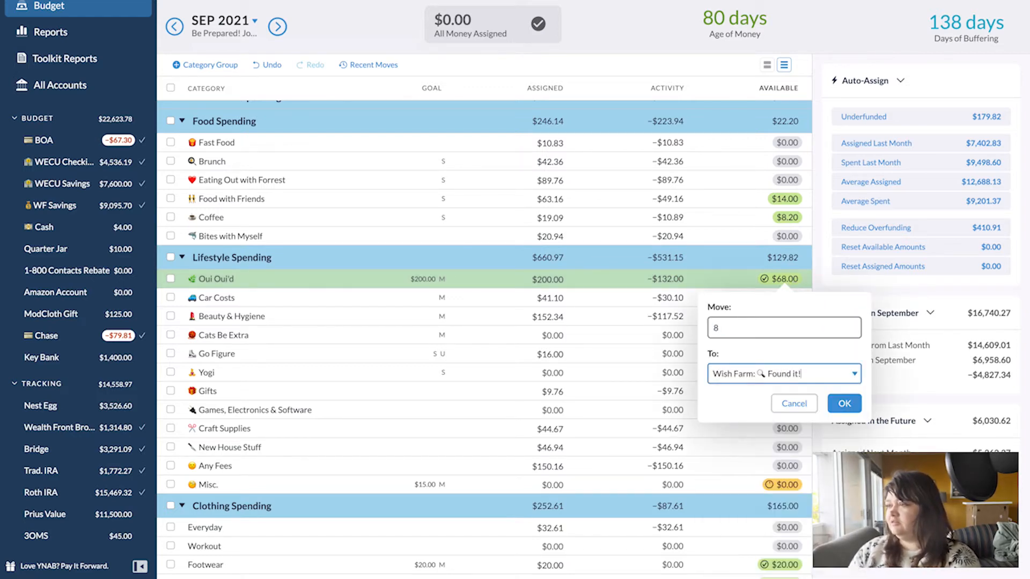
{"action": "key", "text": "Return"}
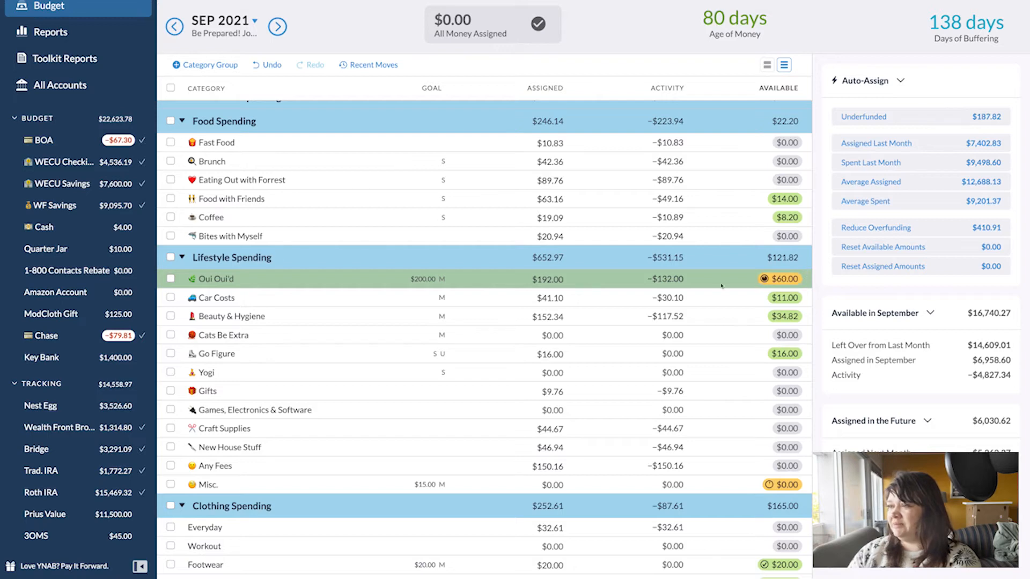
Examine the latest money moves into Beauty & Hygiene, from Food with Friends down to Jade Roller, and close the history
{"action": "mouse_move", "coordinate": [780, 284]}
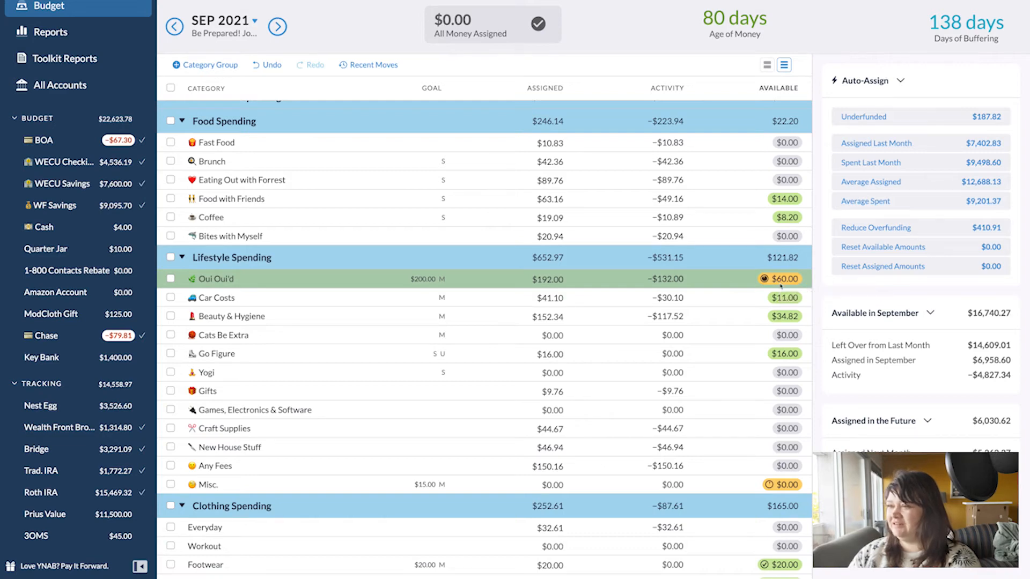
{"action": "scroll", "coordinate": [756, 302], "scroll_direction": "up", "scroll_amount": 1}
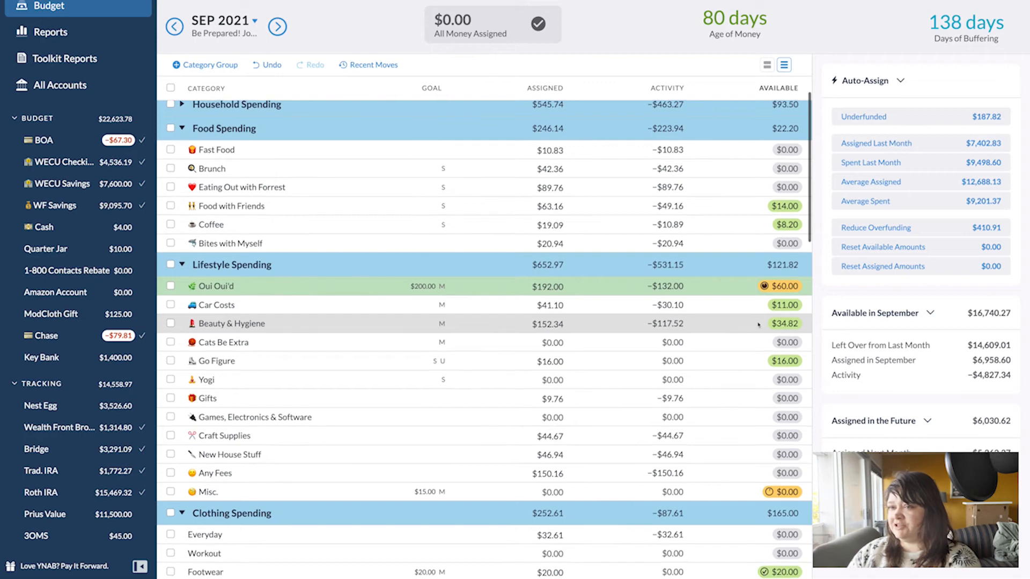
{"action": "scroll", "coordinate": [778, 321], "scroll_direction": "down", "scroll_amount": 1}
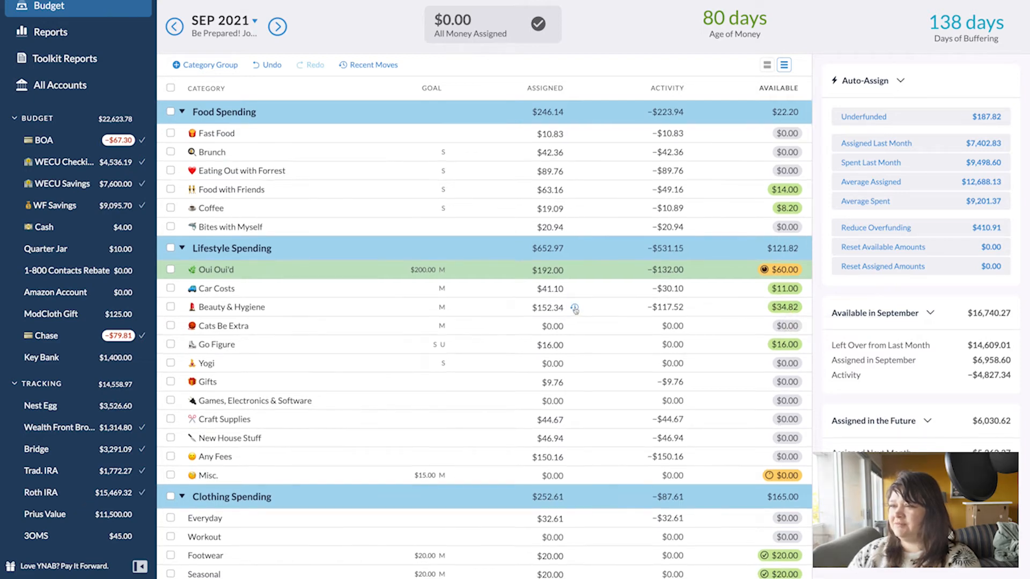
{"action": "left_click", "coordinate": [573, 308]}
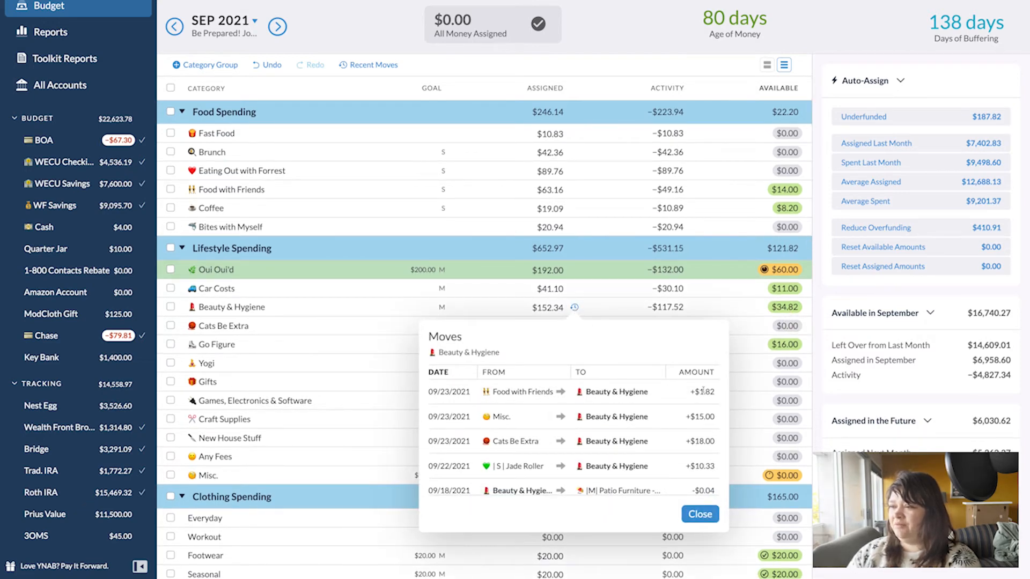
{"action": "left_click_drag", "start_coordinate": [694, 391], "coordinate": [704, 468]}
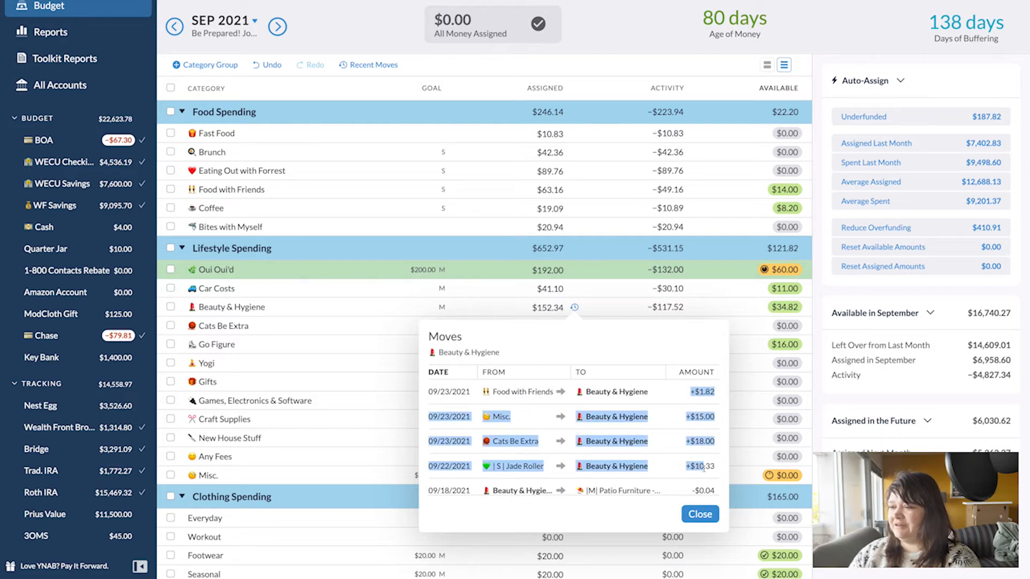
{"action": "left_click", "coordinate": [711, 518]}
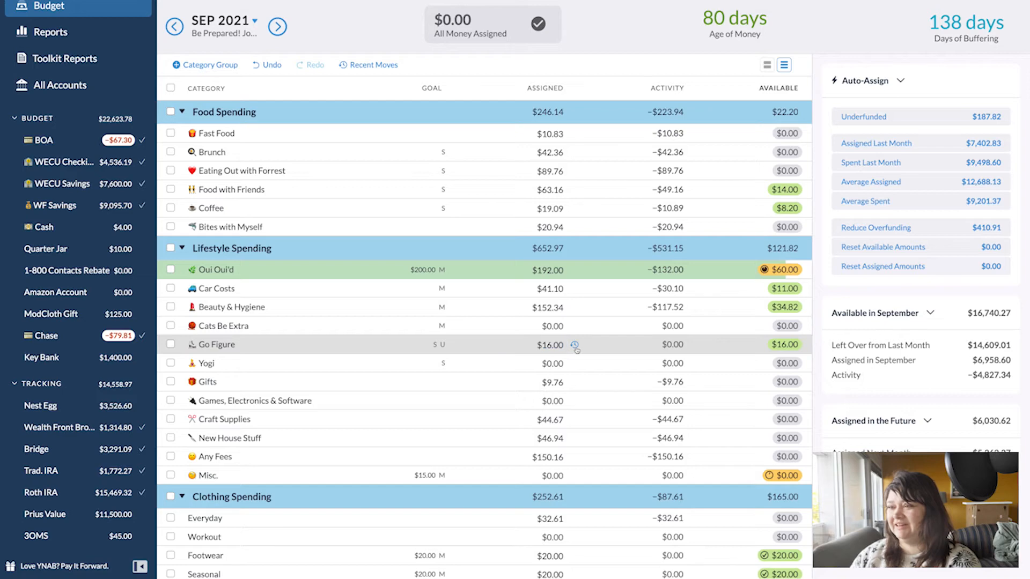
Reopen the Beauty & Hygiene move history to check its older entries and the Jade Roller transfer, then close it
{"action": "left_click", "coordinate": [574, 308]}
{"action": "scroll", "coordinate": [663, 446], "scroll_direction": "down", "scroll_amount": 3}
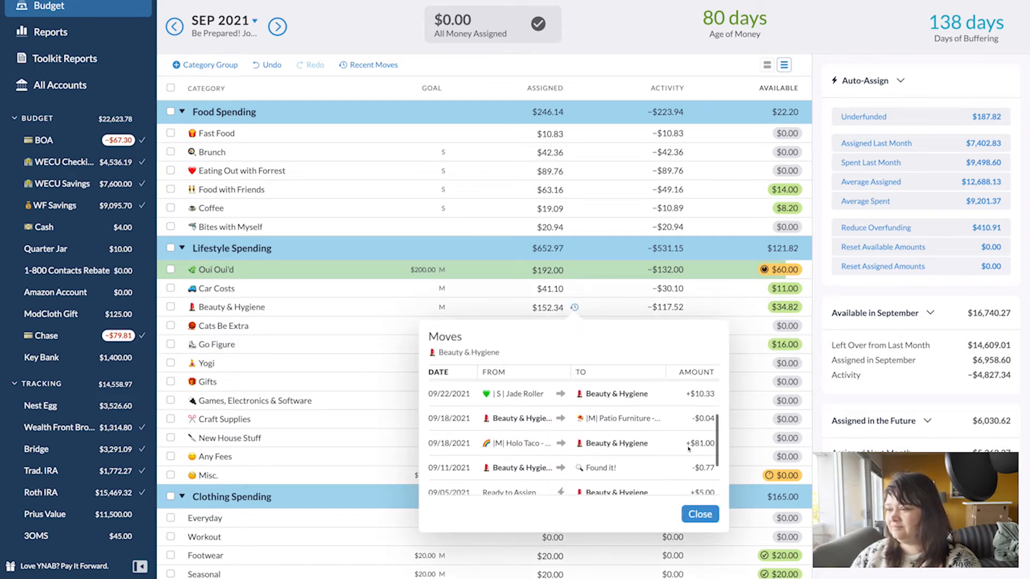
{"action": "scroll", "coordinate": [689, 449], "scroll_direction": "down", "scroll_amount": 1}
{"action": "scroll", "coordinate": [592, 438], "scroll_direction": "down", "scroll_amount": 1}
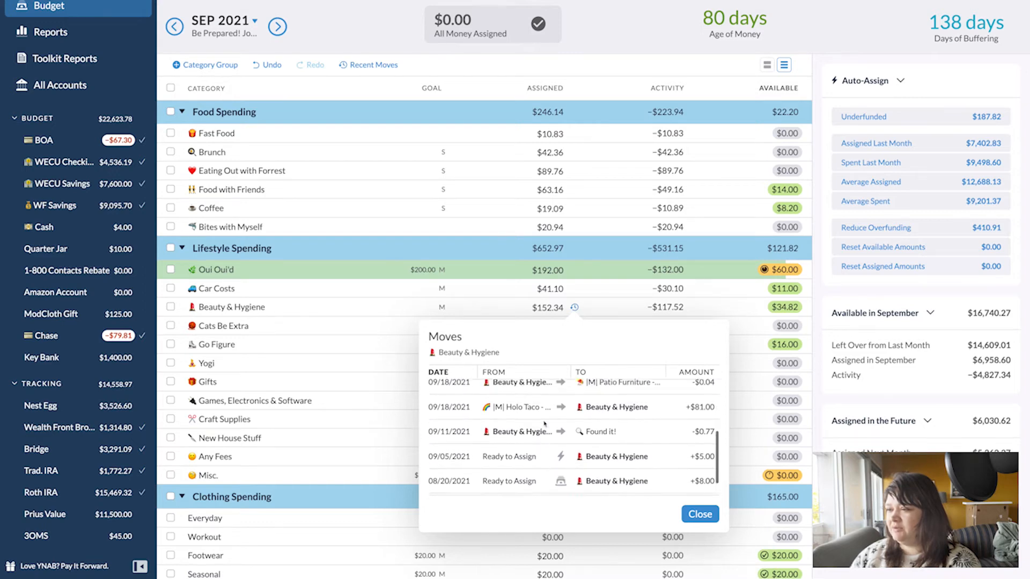
{"action": "scroll", "coordinate": [544, 423], "scroll_direction": "up", "scroll_amount": 3}
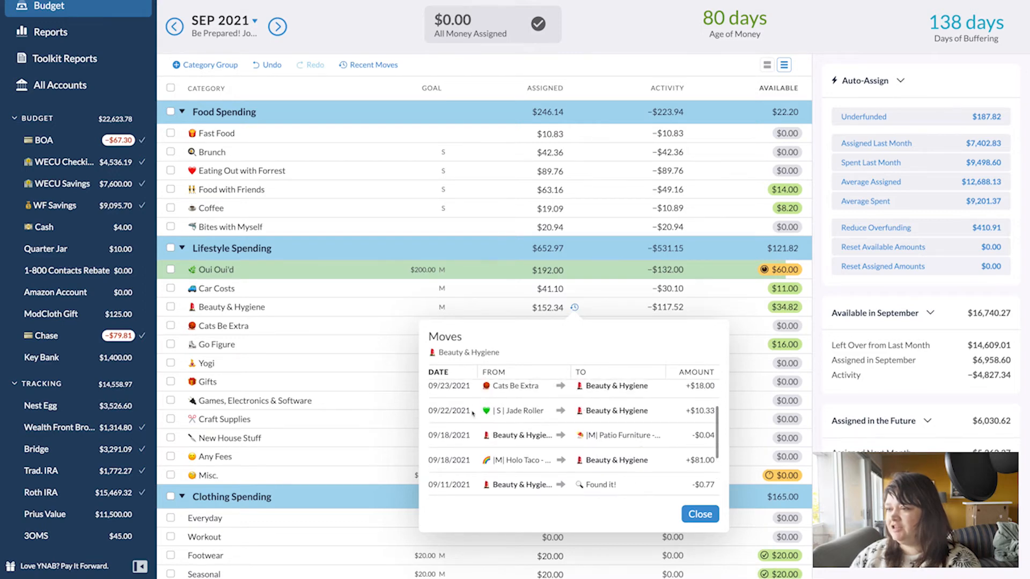
{"action": "left_click_drag", "start_coordinate": [481, 411], "coordinate": [537, 412]}
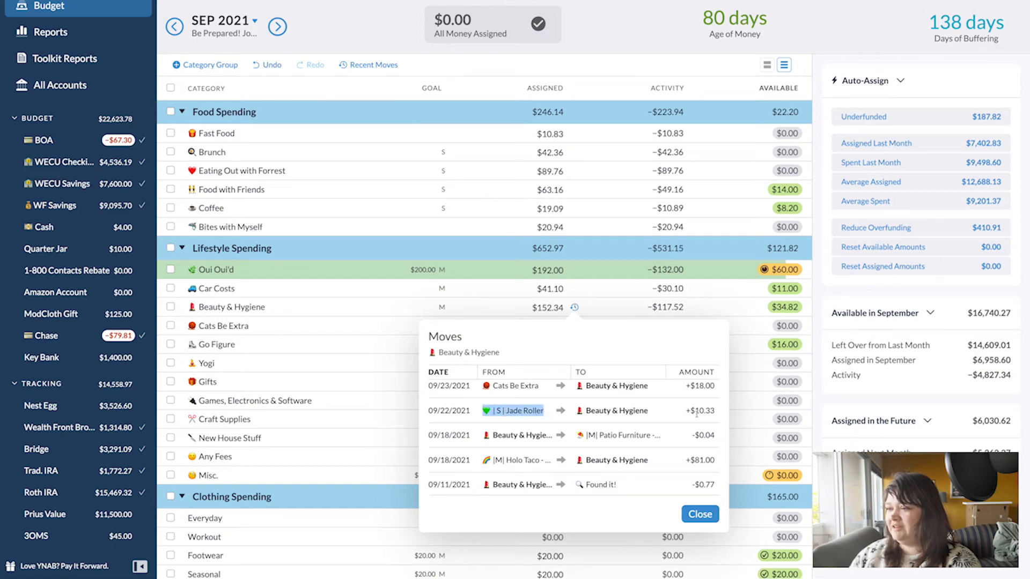
{"action": "left_click_drag", "start_coordinate": [716, 411], "coordinate": [690, 412]}
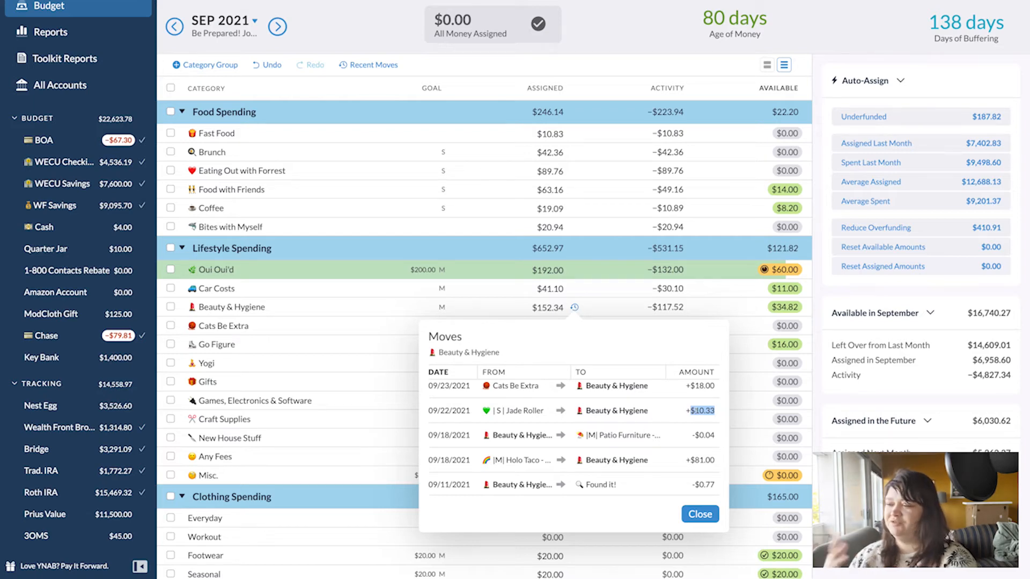
{"action": "left_click", "coordinate": [699, 514]}
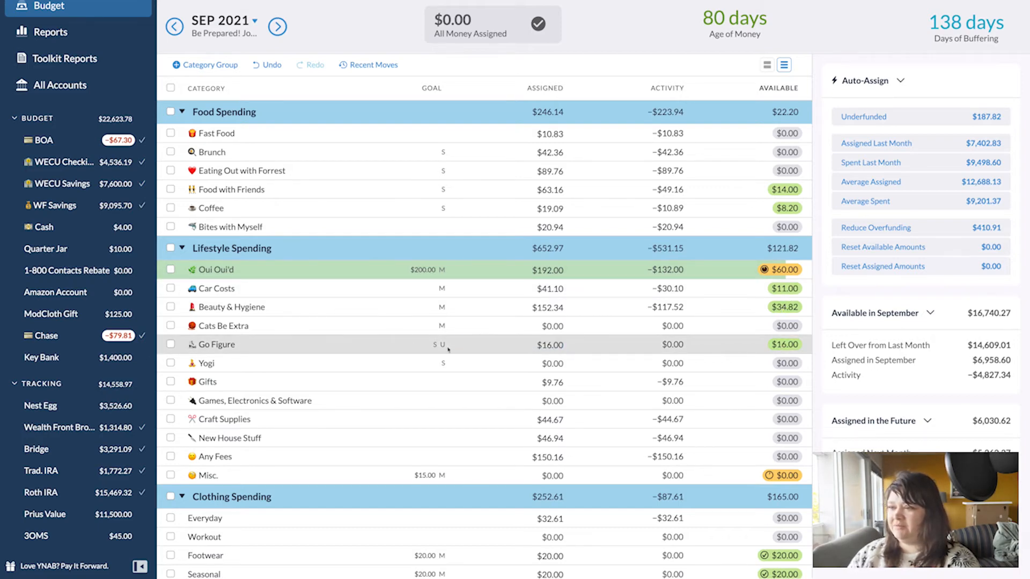
Move $8 from the Go Figure category's September 2021 available money to Found it!
{"action": "left_click", "coordinate": [784, 344]}
{"action": "type", "text": "8"}
{"action": "key", "text": "Tab"}
{"action": "type", "text": "fou"}
{"action": "key", "text": "Return"}
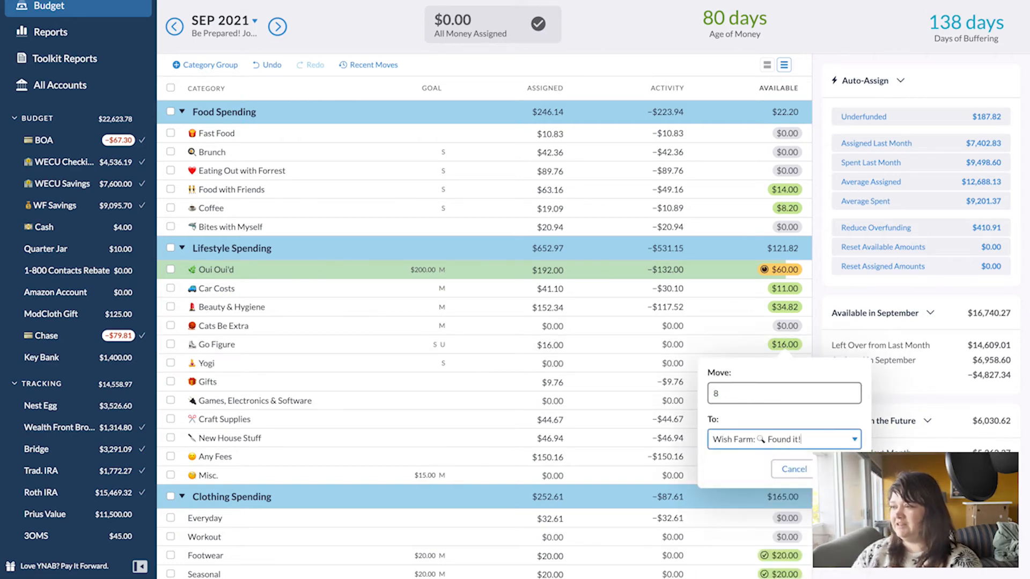
{"action": "key", "text": "Return"}
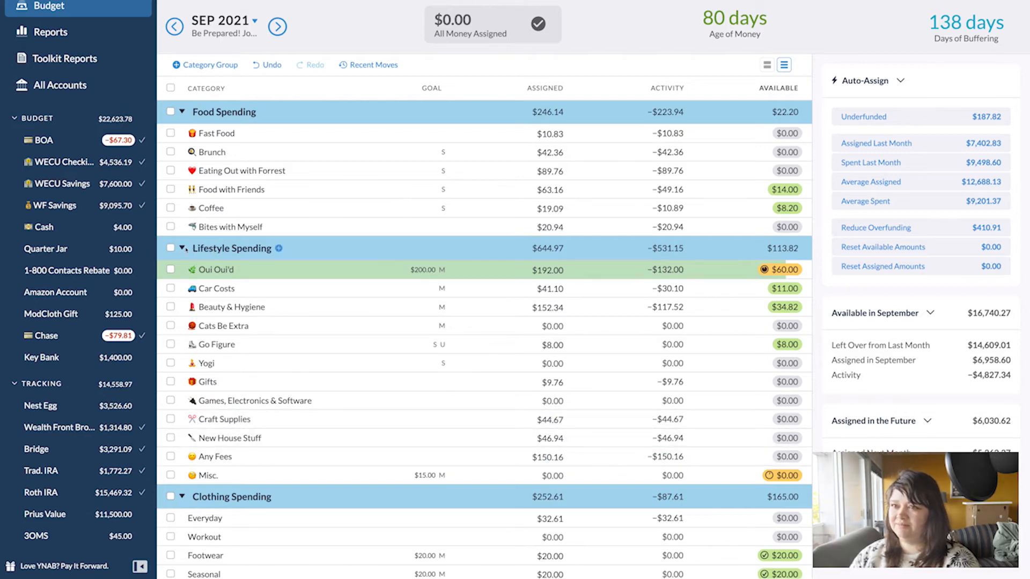
Collapse the Lifestyle Spending, Food Spending and Clothing Spending groups in September 2021
{"action": "left_click", "coordinate": [183, 249]}
{"action": "left_click", "coordinate": [182, 111]}
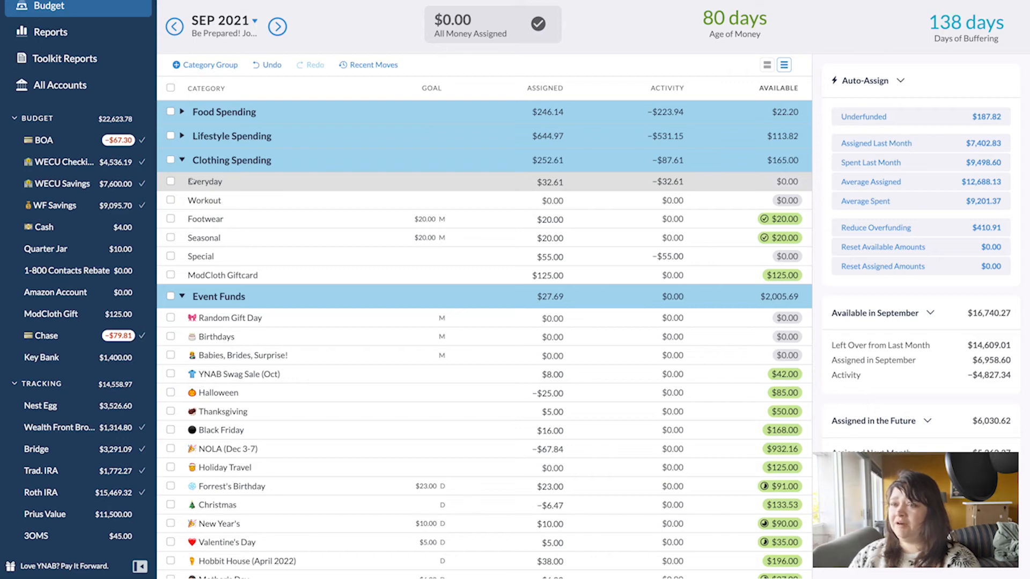
{"action": "left_click", "coordinate": [181, 159]}
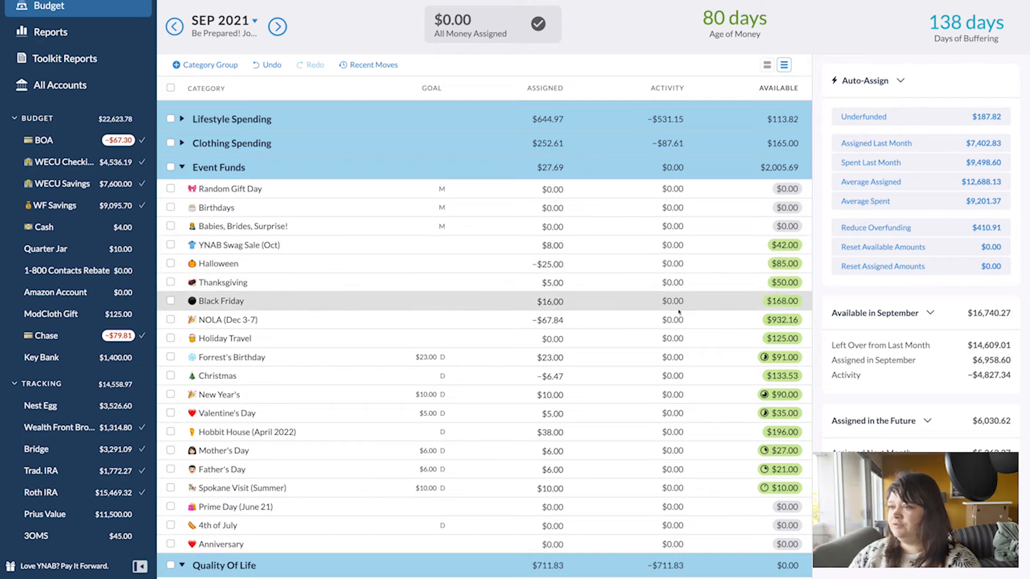
Move the $25.69 available in Found it! for September 2021 to the Patio Furniture category in Wish Farm
{"action": "scroll", "coordinate": [694, 349], "scroll_direction": "down", "scroll_amount": 2}
{"action": "scroll", "coordinate": [691, 392], "scroll_direction": "down", "scroll_amount": 6}
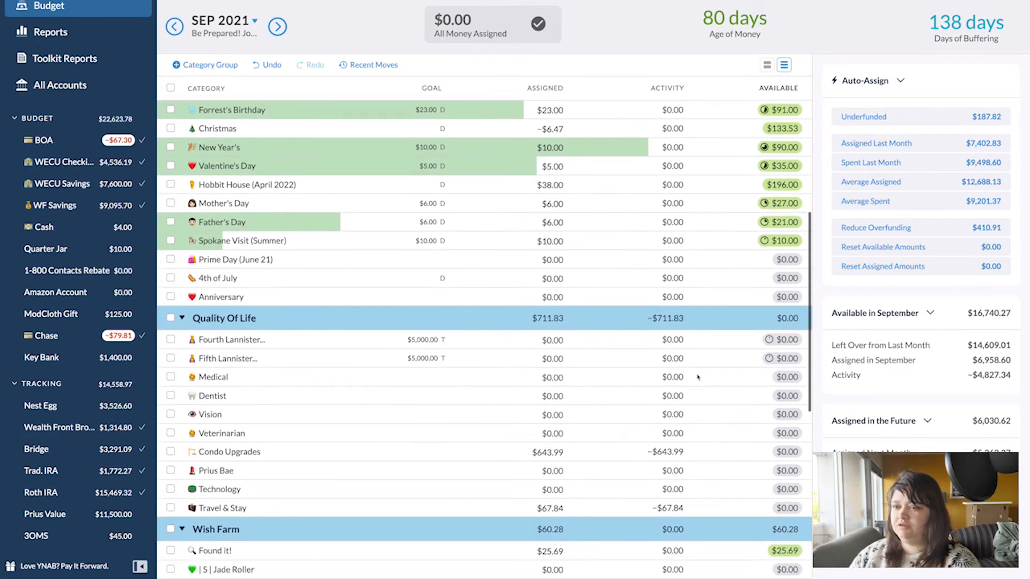
{"action": "scroll", "coordinate": [785, 389], "scroll_direction": "down", "scroll_amount": 1}
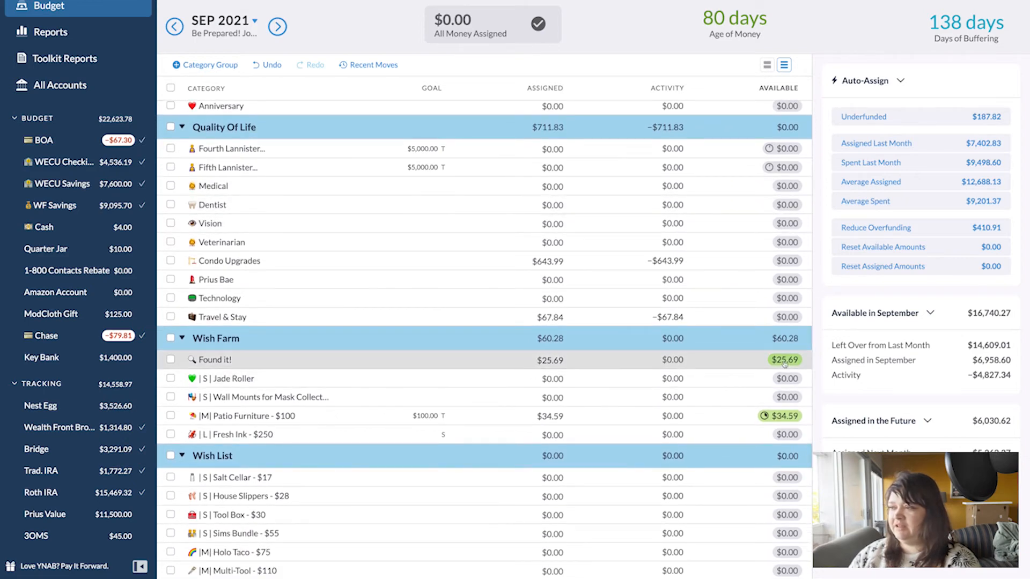
{"action": "left_click", "coordinate": [785, 361]}
{"action": "key", "text": "Tab"}
{"action": "type", "text": "pati"}
{"action": "key", "text": "Return"}
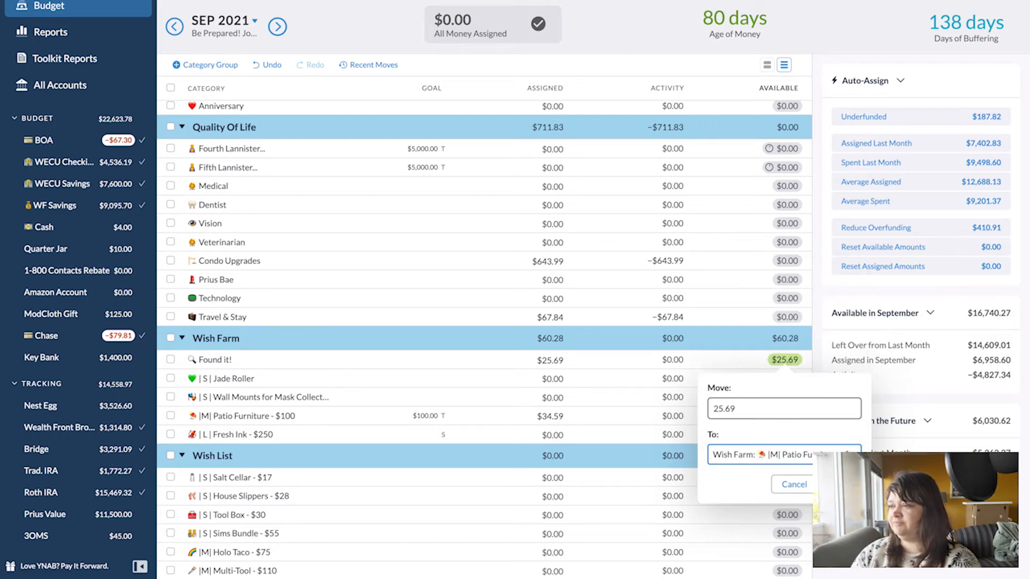
{"action": "key", "text": "Return"}
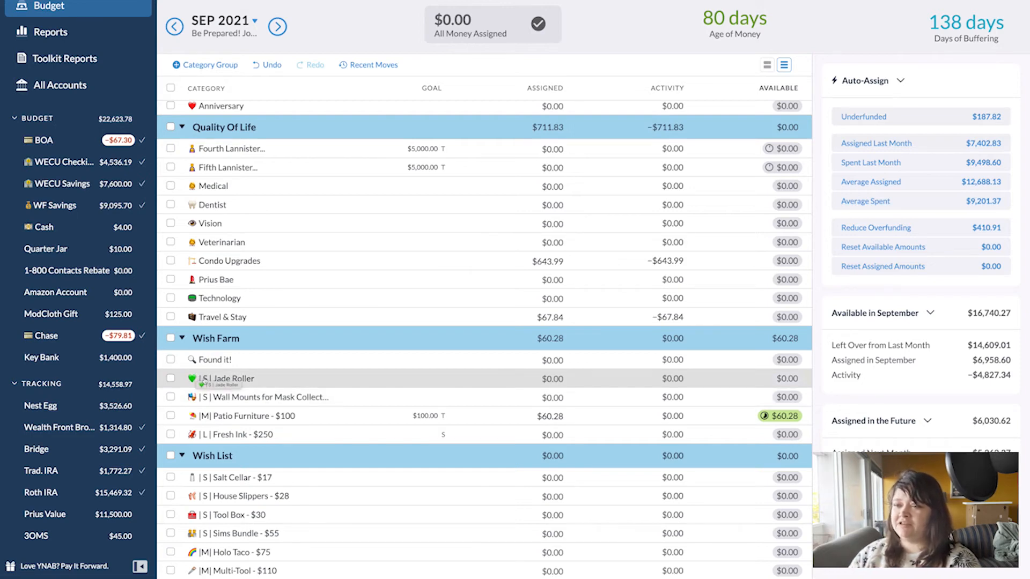
Check the Jade Roller category's move history, including its transfer to Beauty & Hygiene, and delete the category from Wish Farm
{"action": "left_click", "coordinate": [204, 379]}
{"action": "left_click", "coordinate": [203, 379]}
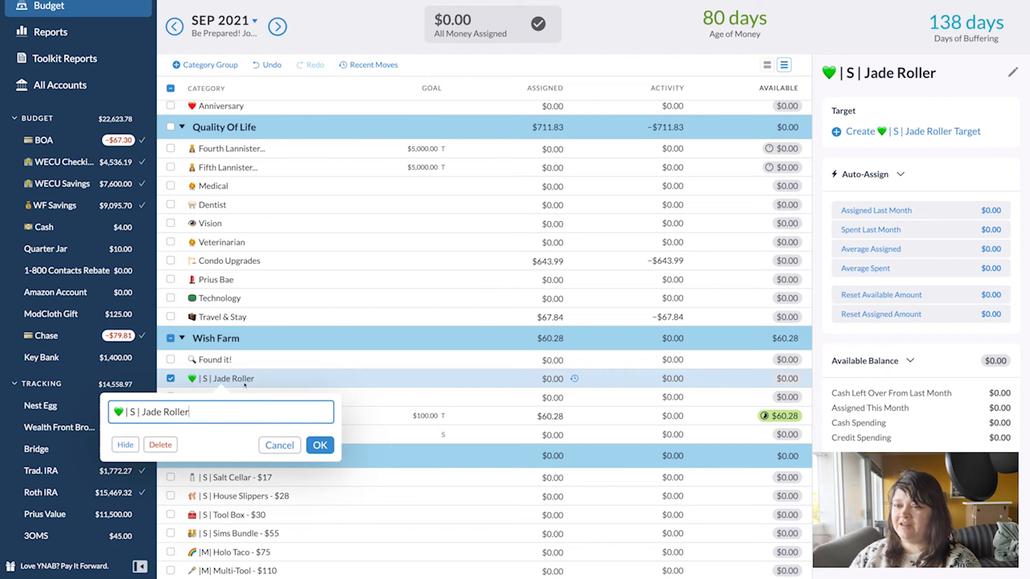
{"action": "left_click", "coordinate": [565, 382]}
{"action": "left_click", "coordinate": [573, 379]}
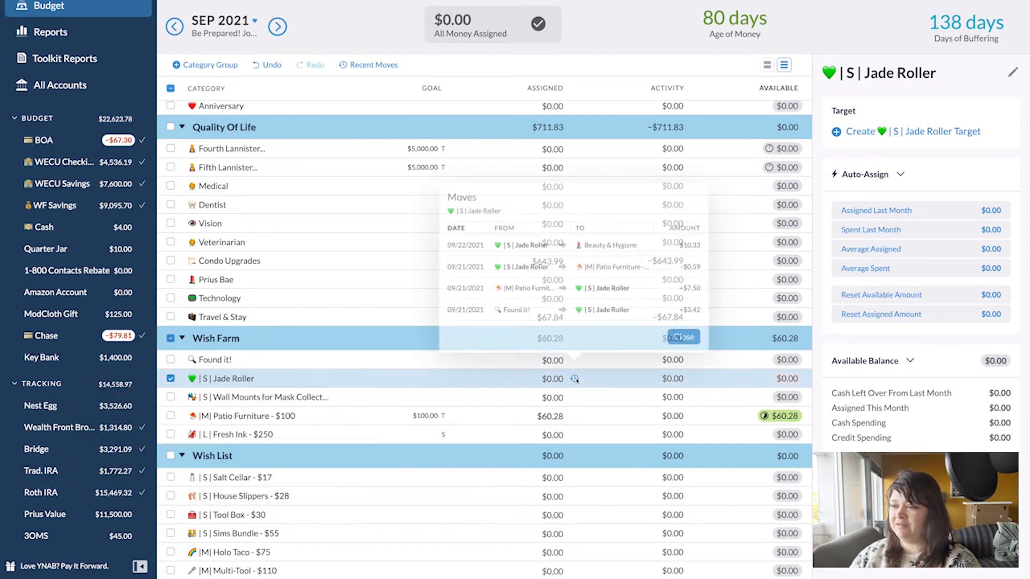
{"action": "left_click_drag", "start_coordinate": [587, 243], "coordinate": [695, 243]}
{"action": "left_click", "coordinate": [700, 348]}
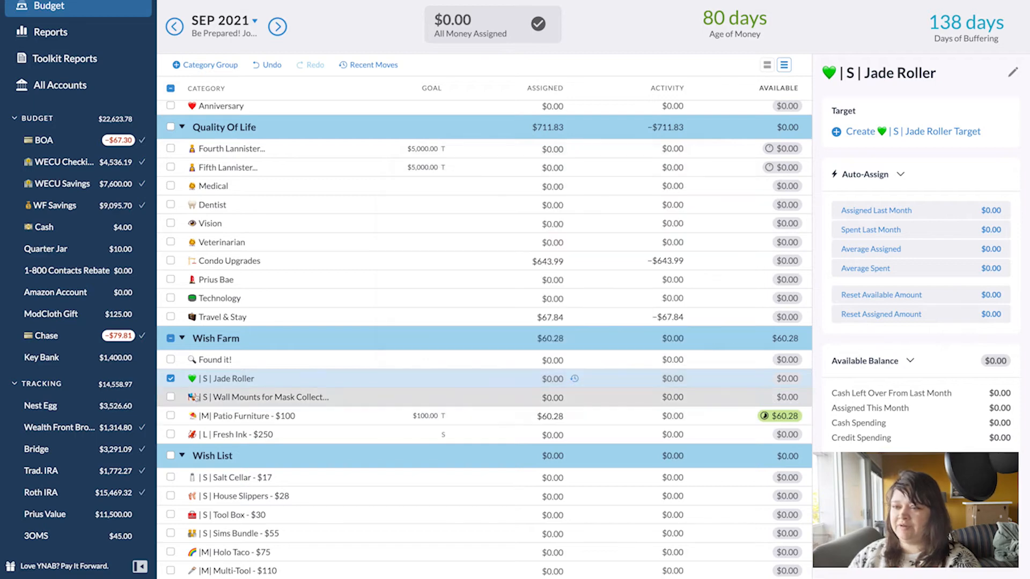
{"action": "left_click", "coordinate": [221, 379]}
{"action": "left_click", "coordinate": [157, 448]}
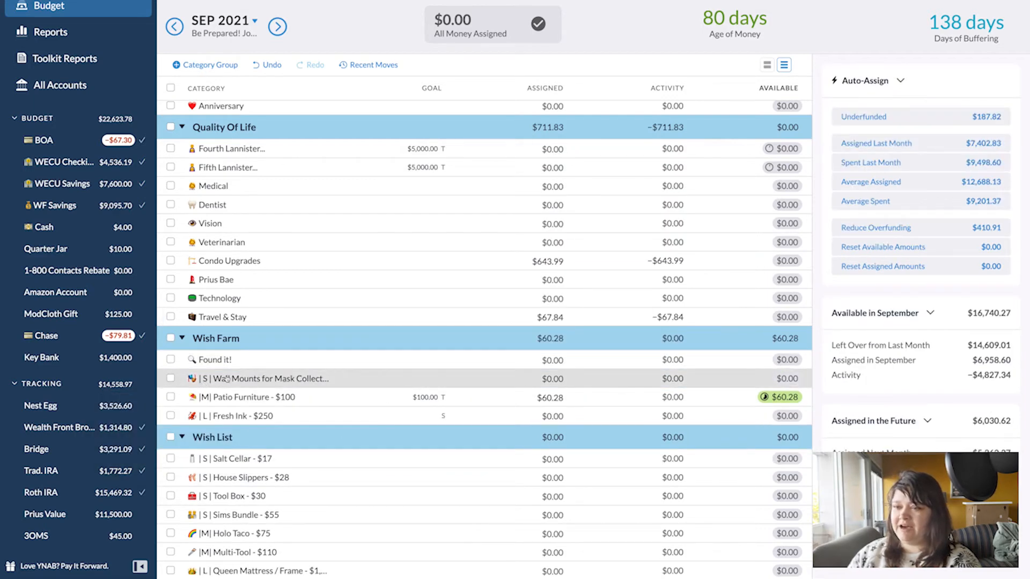
{"action": "left_click_drag", "start_coordinate": [211, 381], "coordinate": [279, 381]}
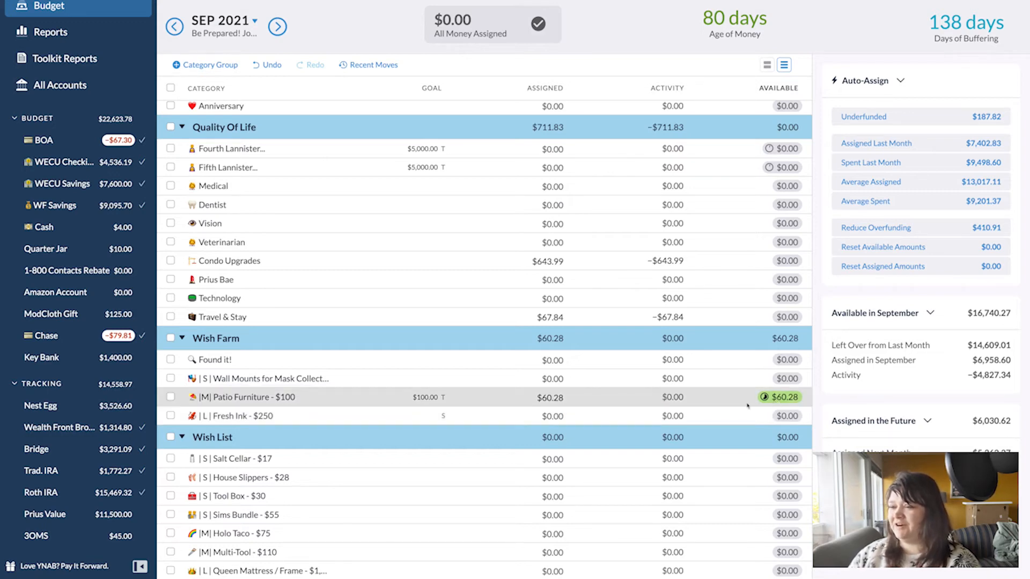
{"action": "scroll", "coordinate": [697, 404], "scroll_direction": "down", "scroll_amount": 3}
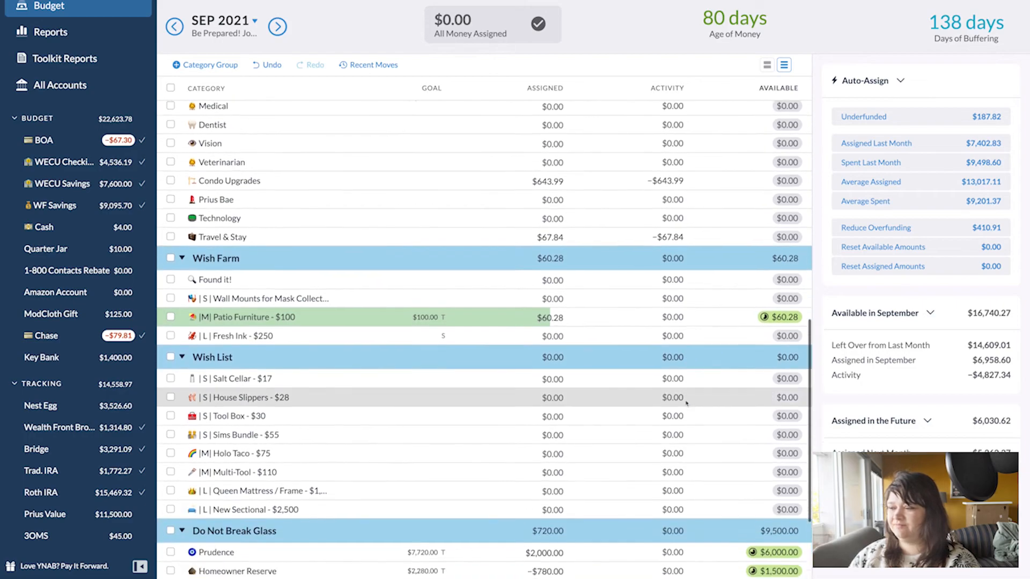
{"action": "scroll", "coordinate": [686, 403], "scroll_direction": "down", "scroll_amount": 5}
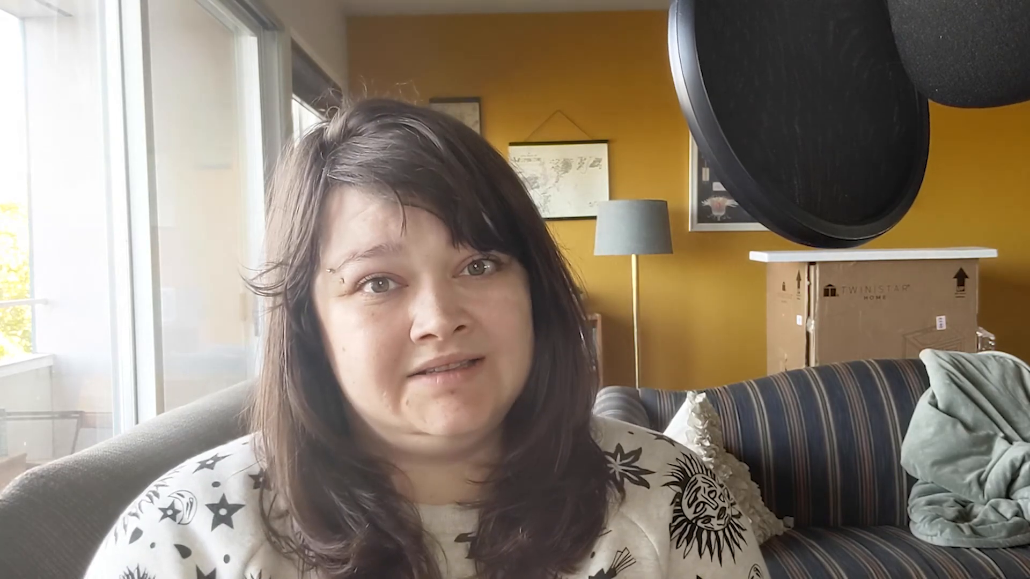